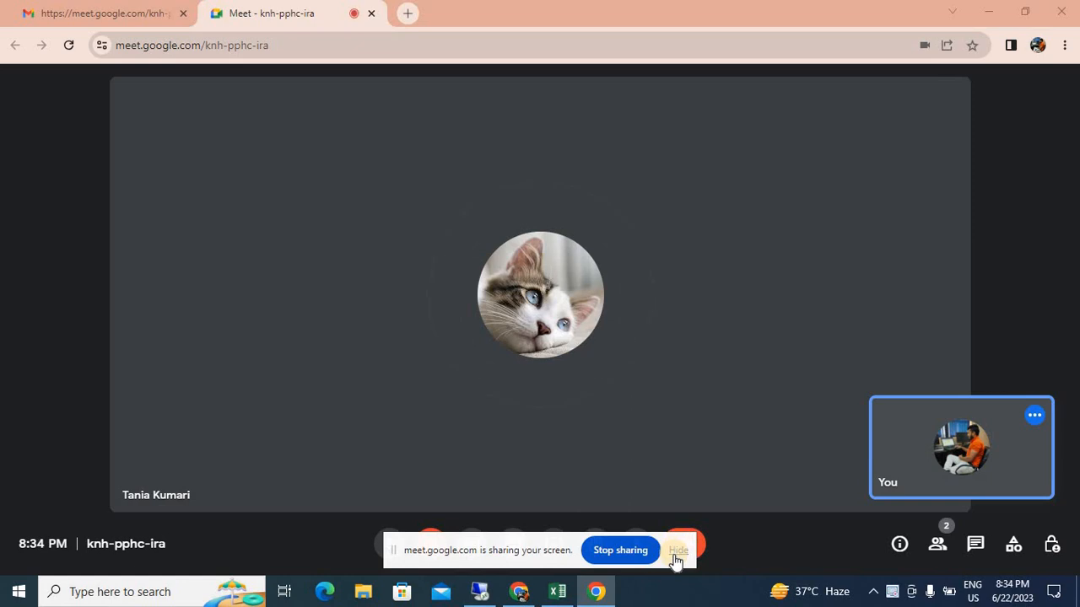
Hide the screen-sharing notice, and switch from the minimized browser to the SAP STUDY MATERIALS (2) workbook in Excel.
click(680, 549)
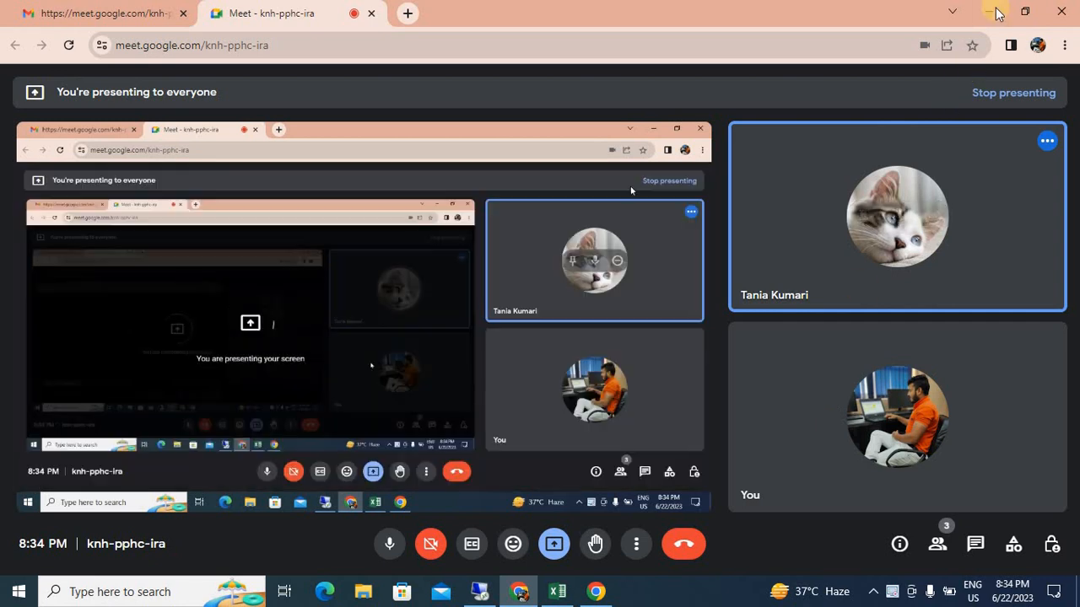
click(987, 11)
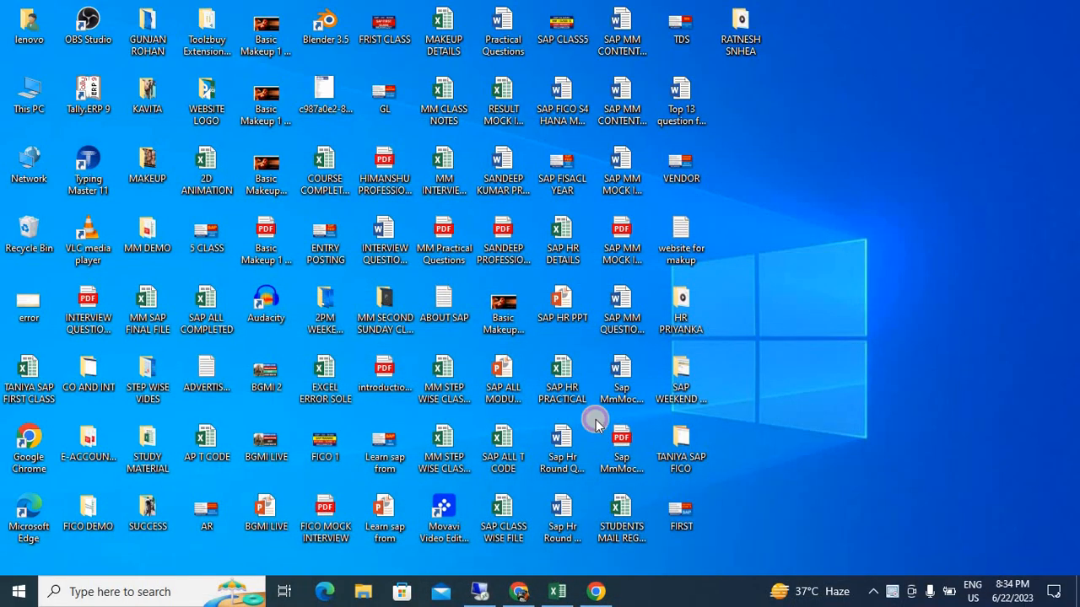
mouse_move(552, 597)
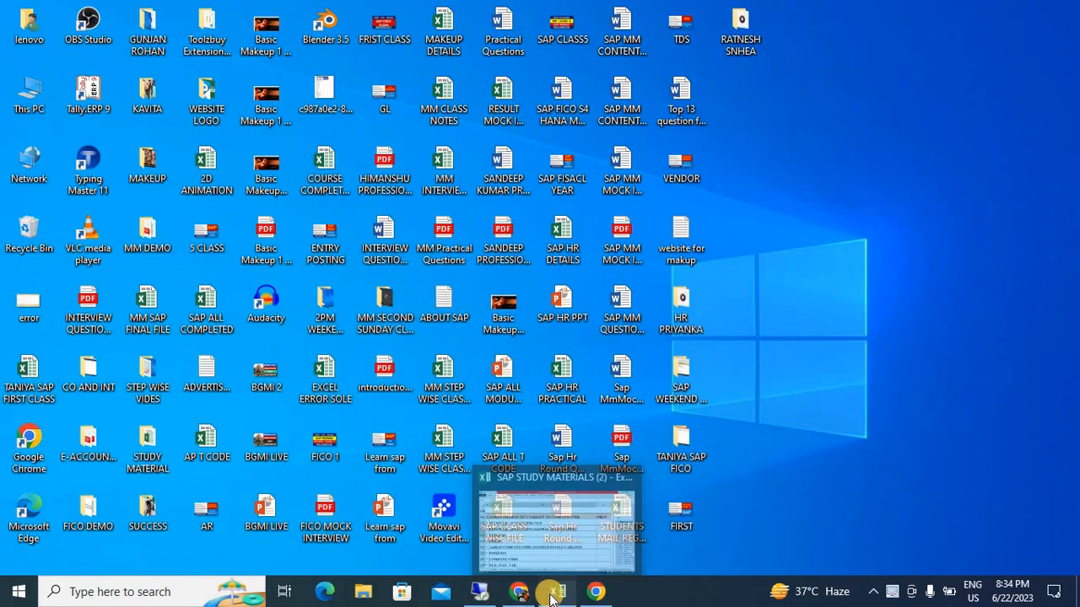
click(553, 550)
click(529, 443)
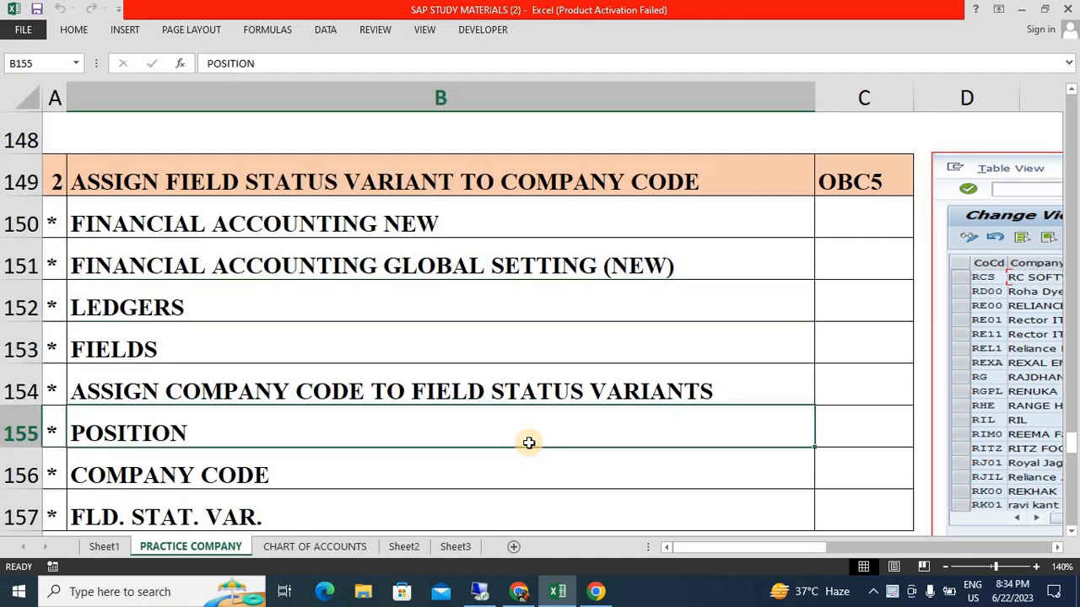
Go back up through the PRACTICE COMPANY sheet to the Define Company entry under the 1ST CLASS heading.
key(Up)
key(Up)
key(Up)
key(Up)
key(Up)
key(Up)
key(Up)
key(Up)
key(Up)
key(Up)
key(Up)
key(Up)
key(Up)
key(Up)
key(Up)
key(Up)
key(Up)
key(Up)
key(Up)
key(Up)
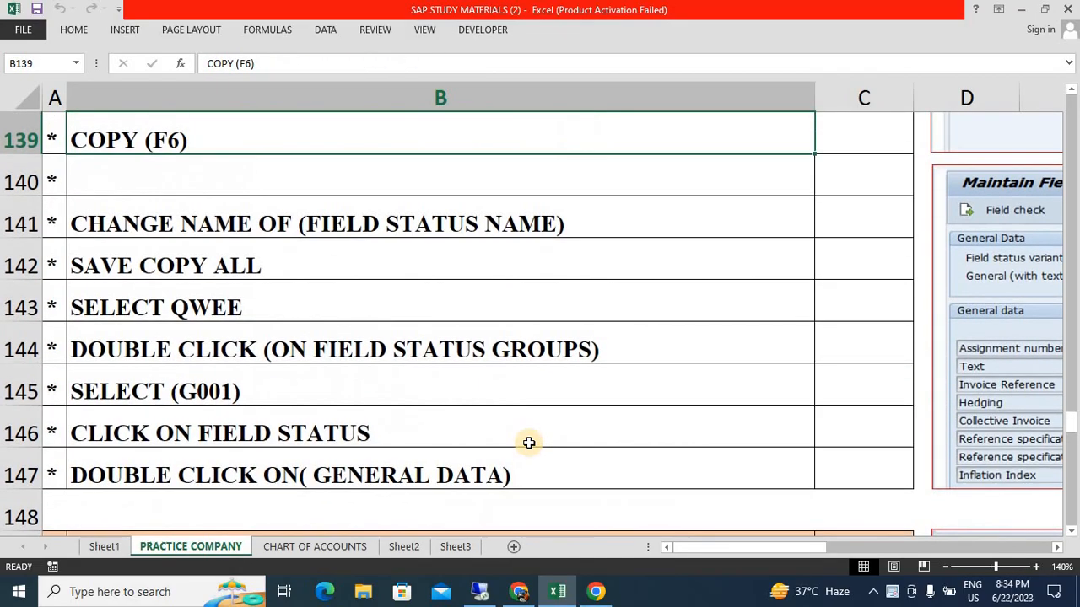
key(ctrl+Up)
key(ctrl+Up)
key(ctrl+Up)
key(ctrl+Up)
key(ctrl+Up)
key(ctrl+Up)
key(ctrl+Up)
key(ctrl+Up)
key(ctrl+Up)
key(ctrl+Up)
key(ctrl+Up)
key(ctrl+Up)
key(ctrl+Up)
key(ctrl+Up)
key(ctrl+Up)
key(ctrl+Up)
key(ctrl+Up)
key(ctrl+Up)
key(ctrl+Up)
key(ctrl+Up)
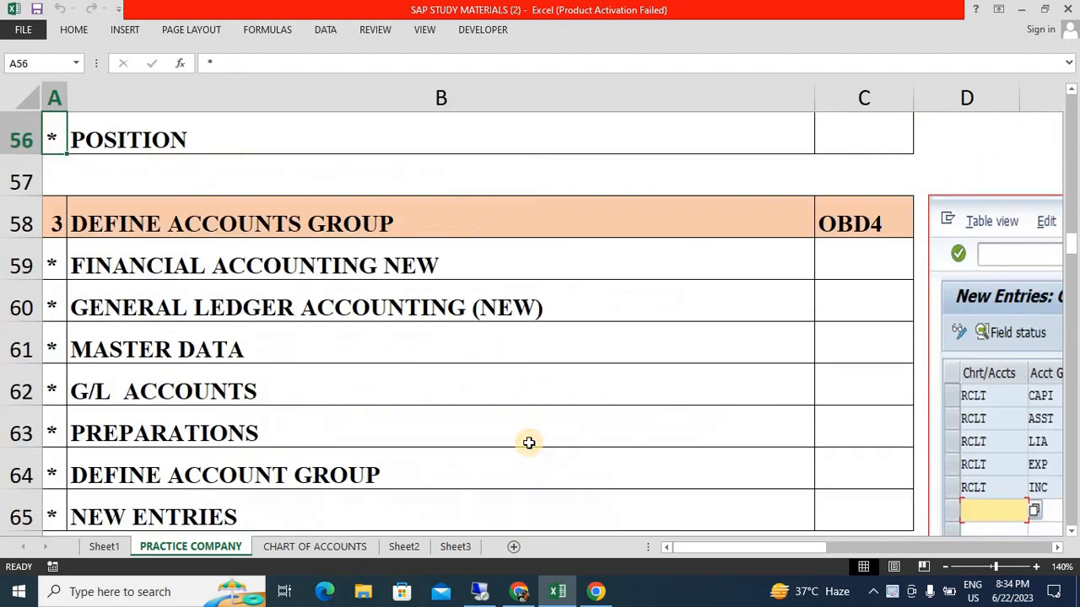
key(Down)
key(Down)
key(Down)
key(Down)
key(Down)
key(Down)
key(Down)
key(Down)
key(Down)
key(Down)
key(Down)
key(Down)
key(Down)
key(Down)
key(Down)
key(Down)
key(Down)
key(Down)
key(Down)
key(Down)
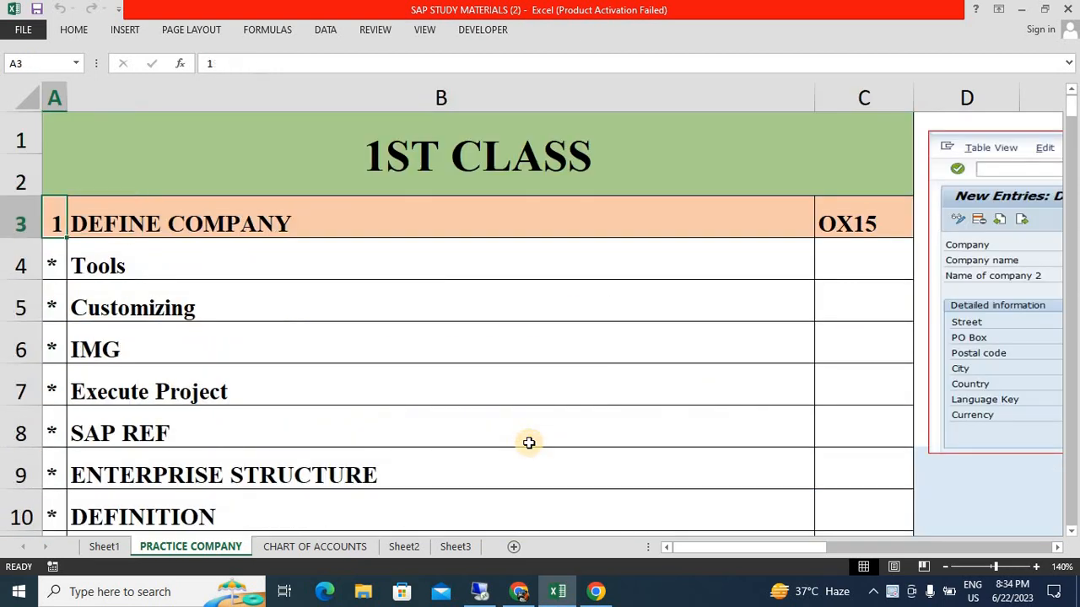
Look through the 1ST CLASS topics from Define Company down to the start of the 2ND CLASS section.
key(Down)
key(Down)
key(Down)
key(Down)
key(Down)
key(Down)
key(Down)
key(Down)
key(Down)
key(Down)
key(Down)
key(Down)
key(Down)
key(Down)
key(Down)
key(Down)
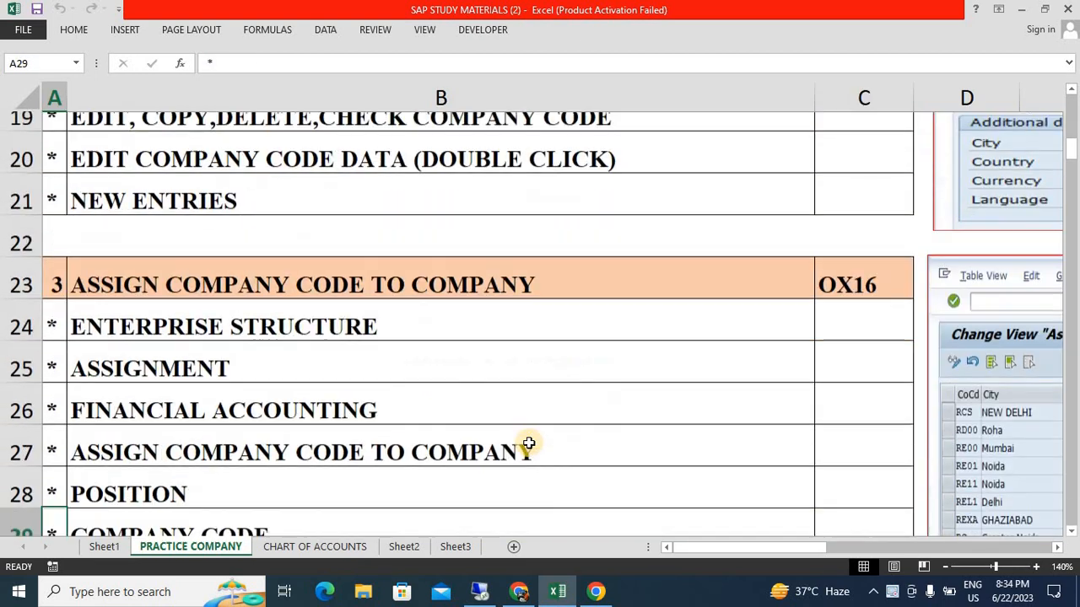
key(Down)
key(Down)
key(Down)
key(Down)
key(Down)
key(Down)
key(Down)
key(Down)
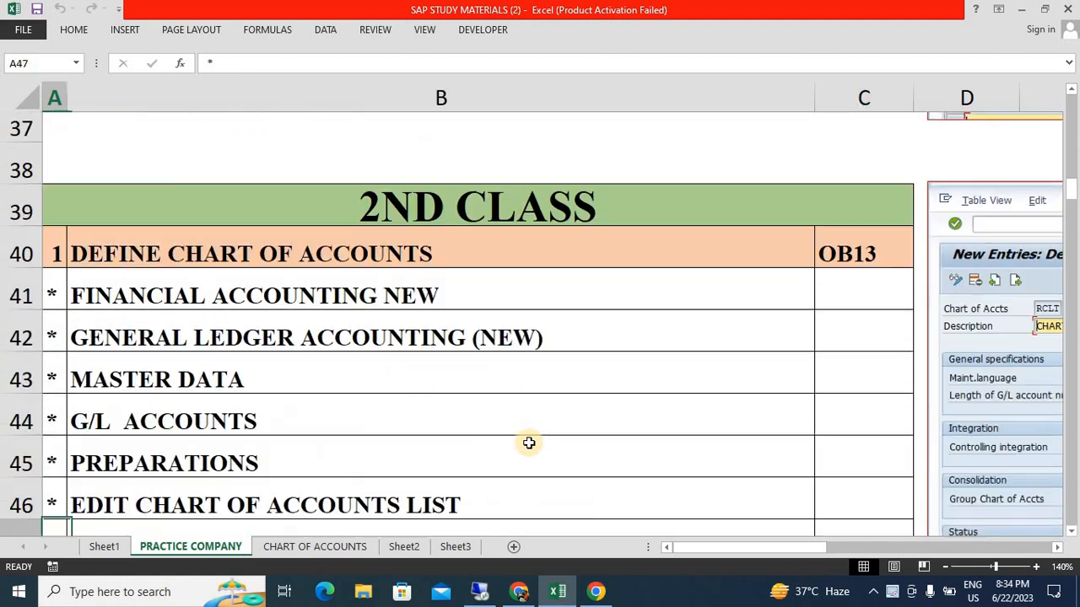
Examine the Define Chart of Accounts steps in rows 40 to 47, ending on the 2ND CLASS heading.
key(Up)
key(Up)
key(Up)
key(Up)
key(Up)
key(Up)
key(Up)
key(Up)
key(Up)
key(Up)
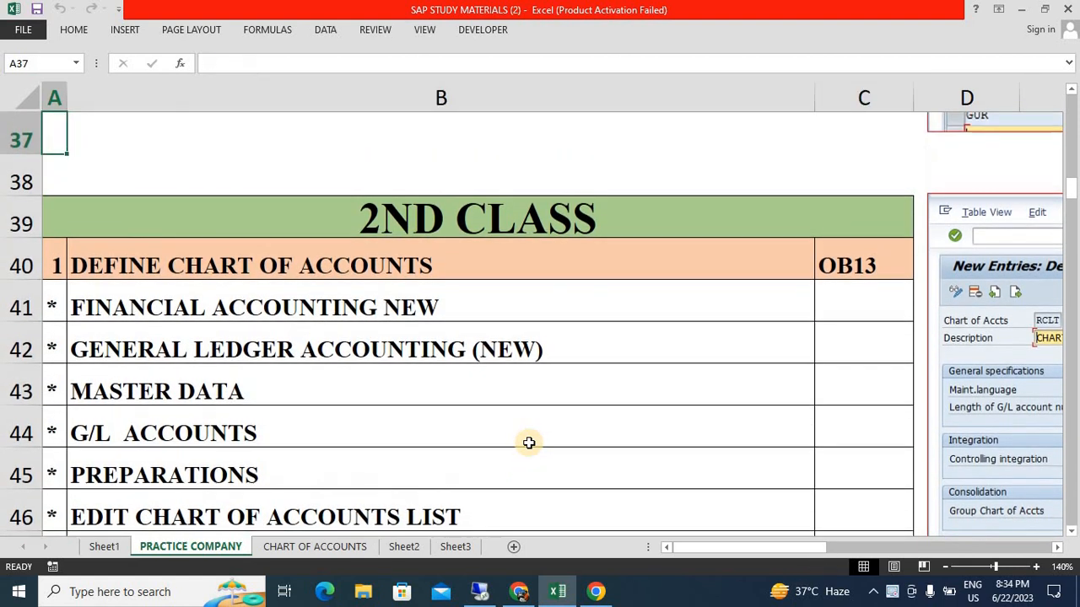
key(Down)
key(Down)
key(Down)
key(Down)
key(Down)
key(Down)
key(Down)
key(Down)
key(Down)
key(Down)
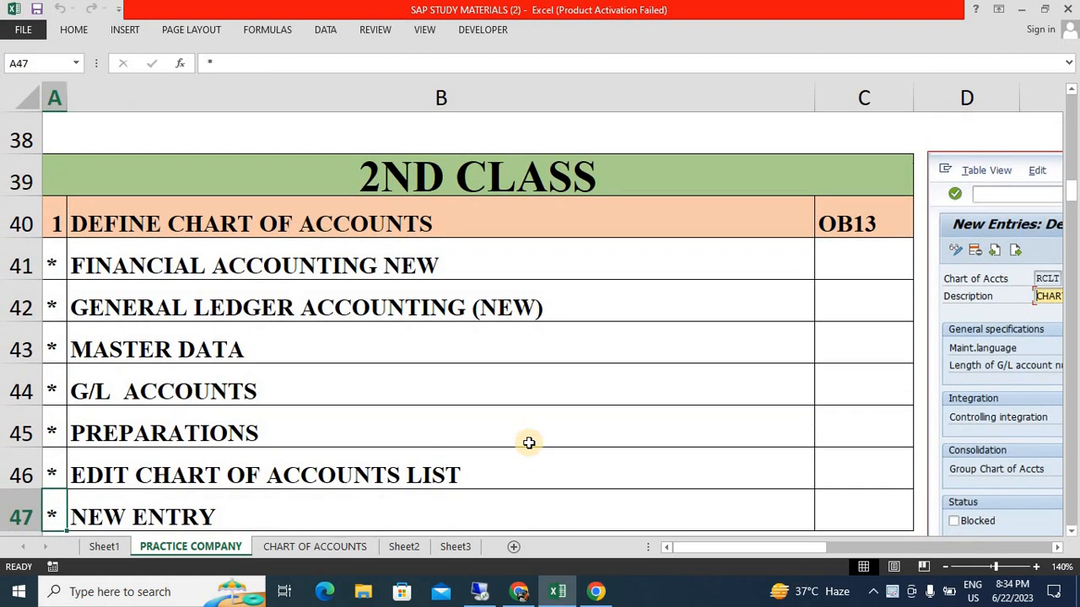
key(Down)
key(Up)
key(Up)
key(Up)
key(Up)
key(Up)
key(Up)
key(Up)
key(Up)
key(Up)
key(Up)
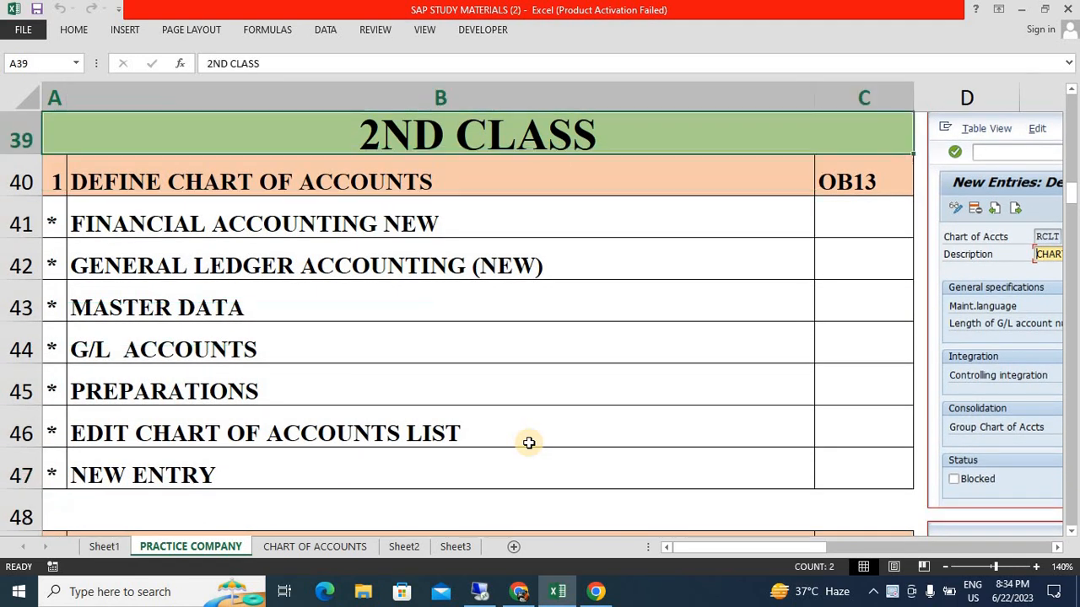
Highlight the 2ND CLASS heading with its Define Chart of Accounts block down to row 47.
key(Down)
key(ctrl+shift+Down)
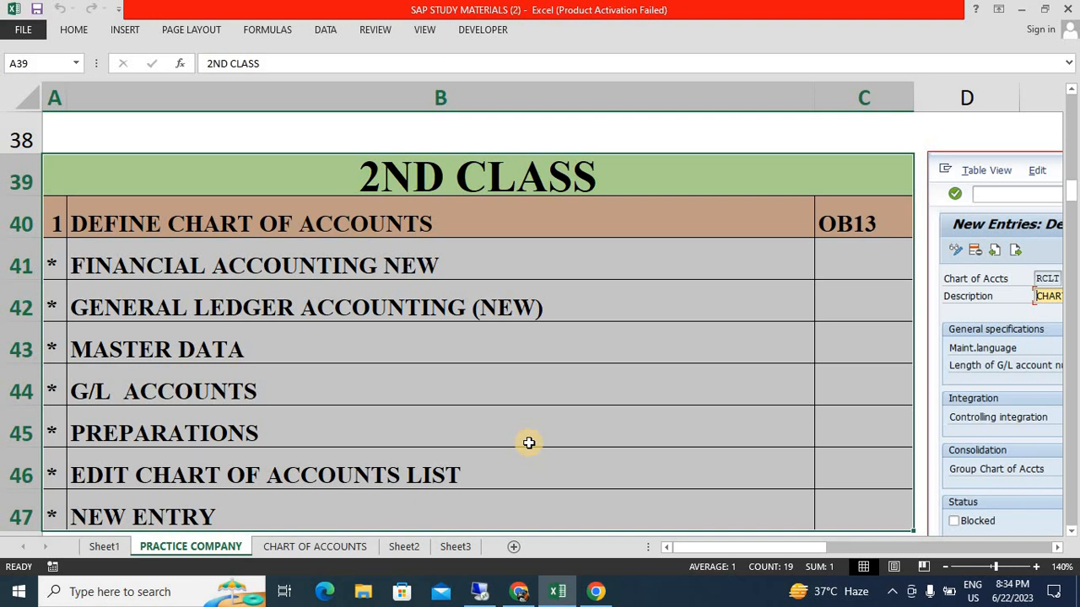
key(ctrl+shift+Up)
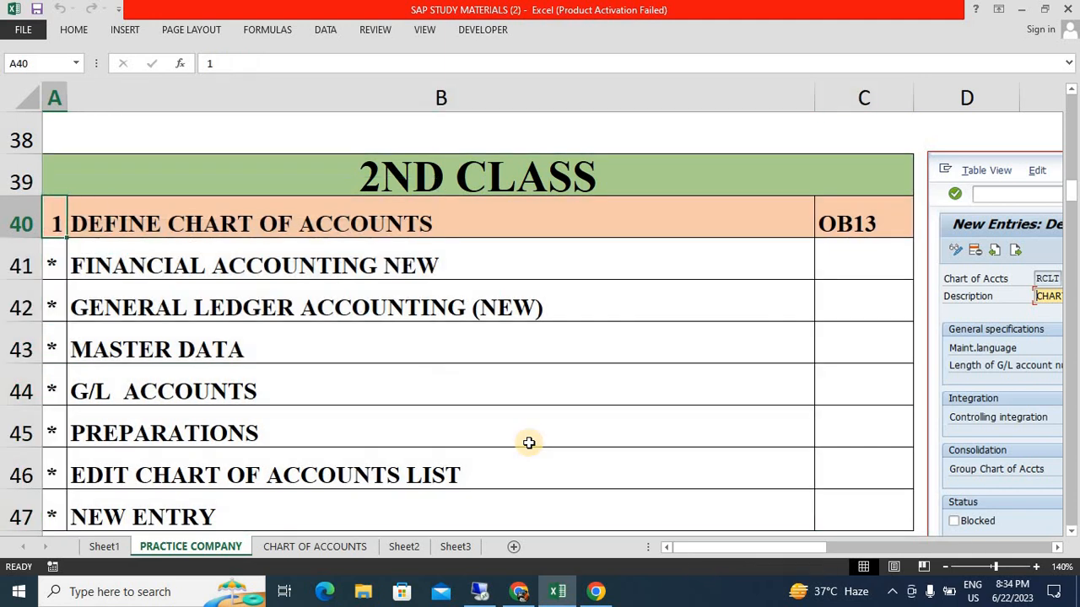
key(shift+Up)
key(shift+Down)
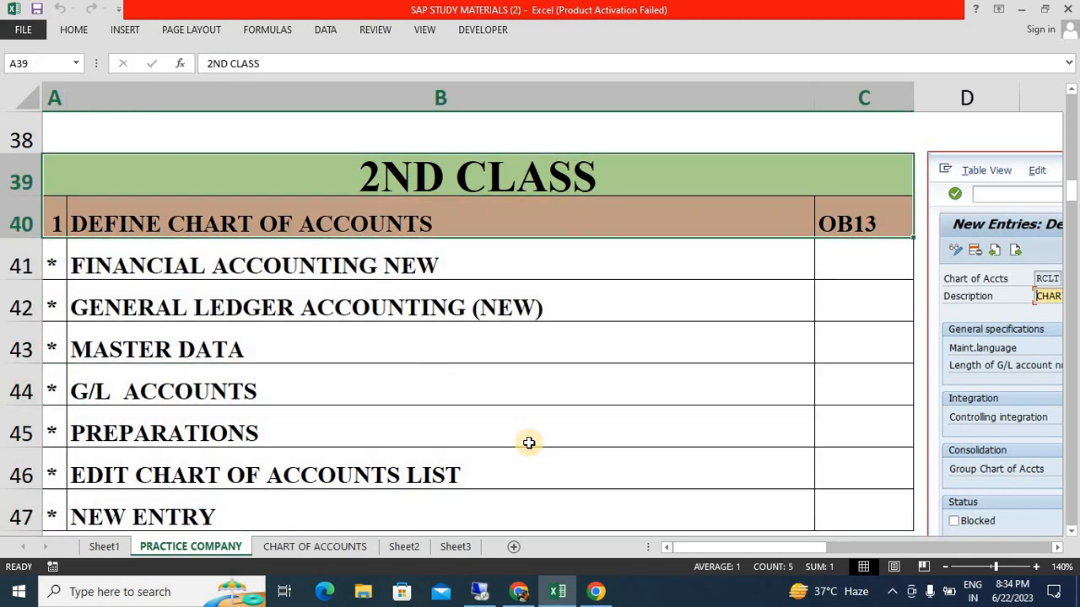
key(shift+Up)
Highlight the Assign COA to Company Code block in rows 49 to 56.
key(ctrl+Down)
key(ctrl+Down)
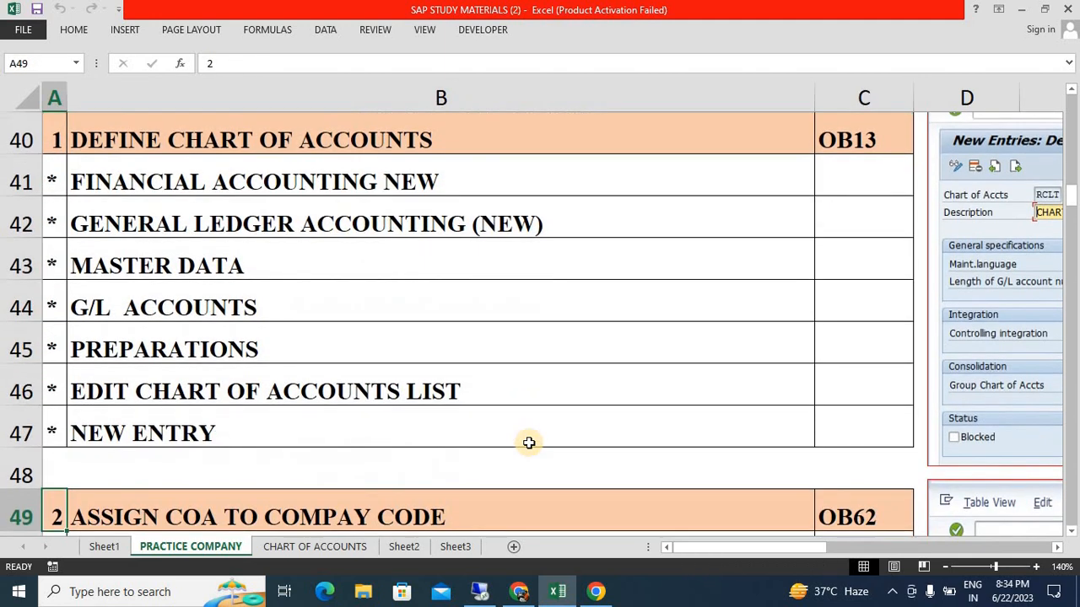
key(ctrl+shift+Down)
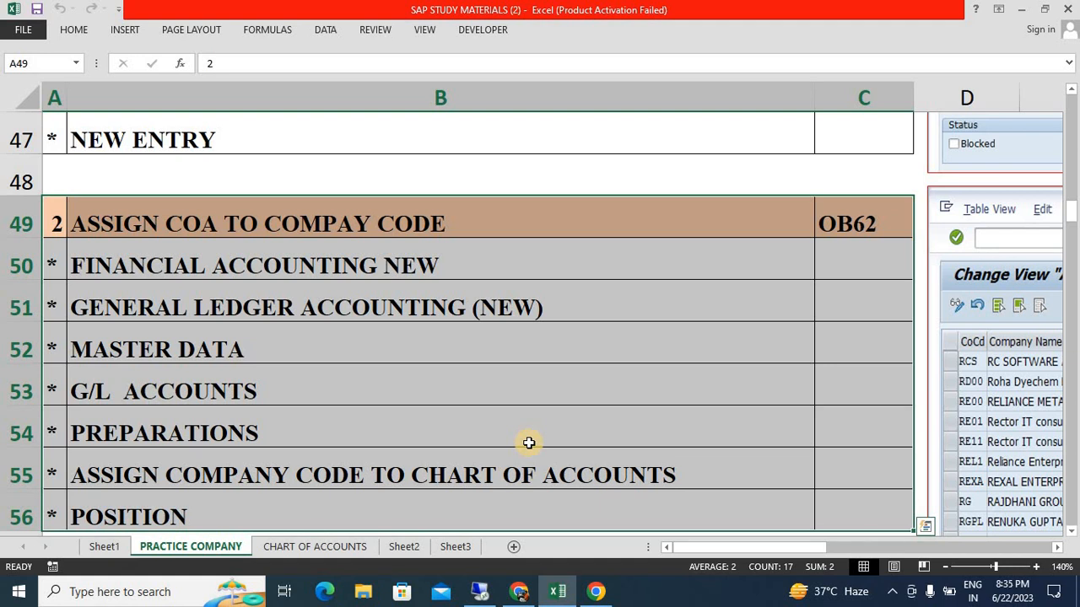
Highlight the Define Accounts Group block across columns A to C in rows 58 to 65.
key(ctrl+Down)
key(ctrl+Down)
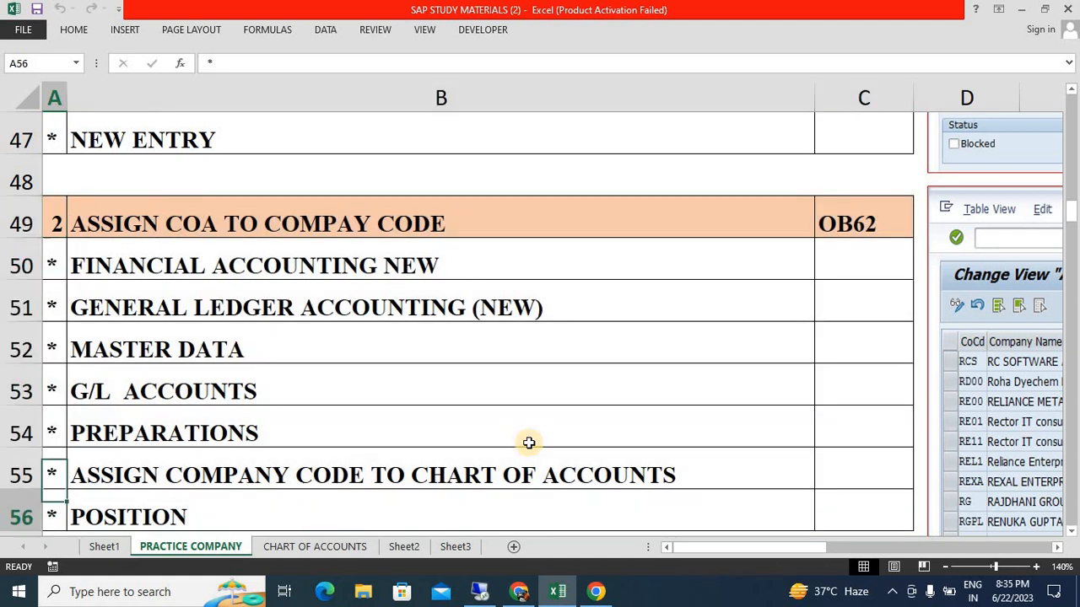
key(ctrl+shift+Right)
key(ctrl+shift+Down)
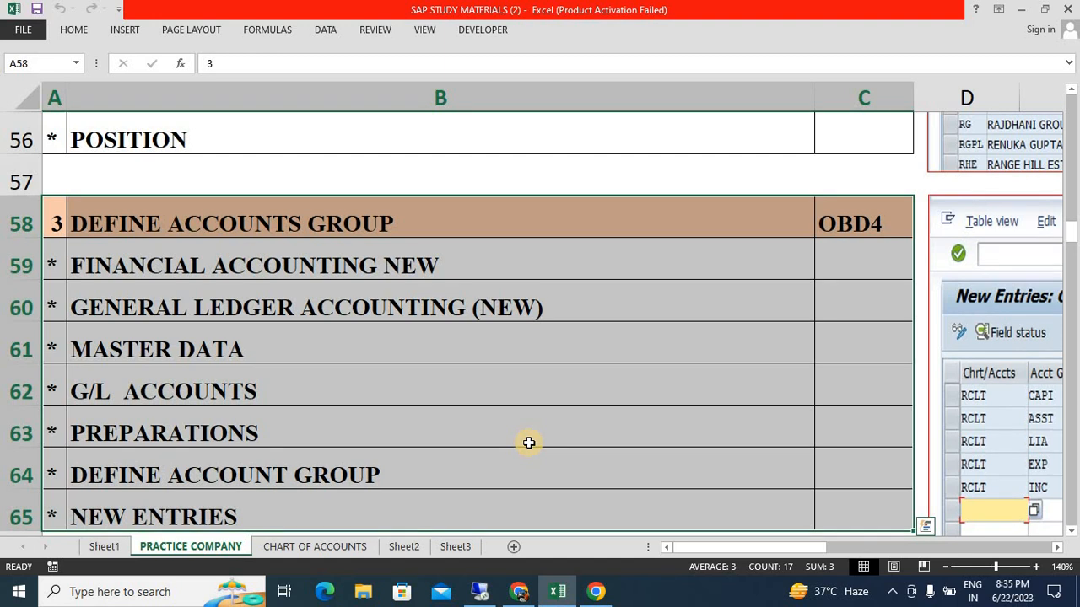
View the Define Retained Earning Accounts heading in row 67 and return to the 2ND CLASS heading.
key(ctrl+Down)
key(ctrl+Down)
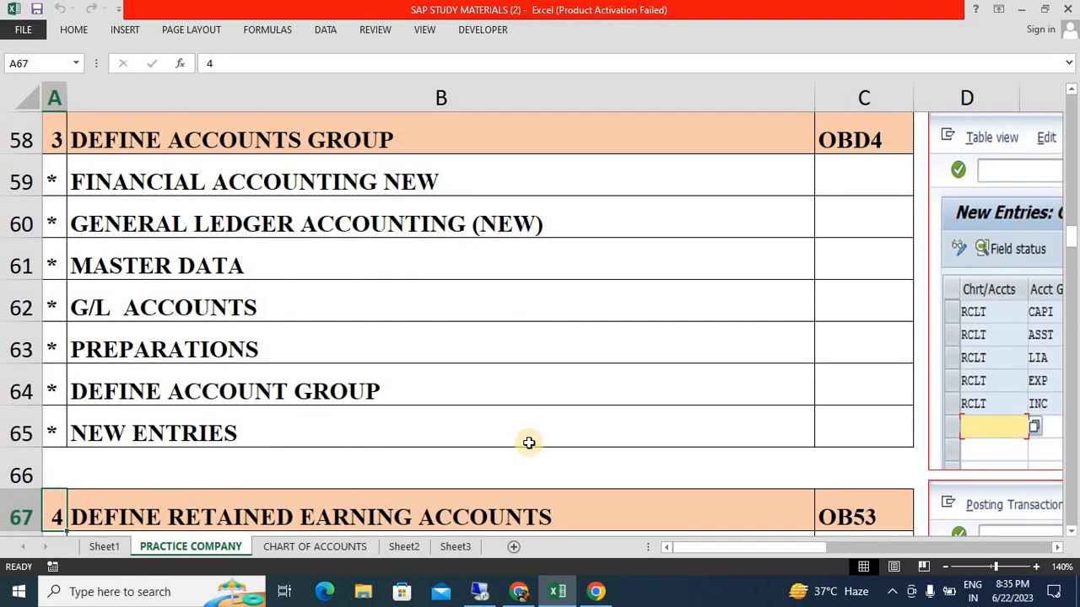
key(ctrl+Up)
key(ctrl+Up)
key(ctrl+Up)
key(ctrl+Up)
key(ctrl+Up)
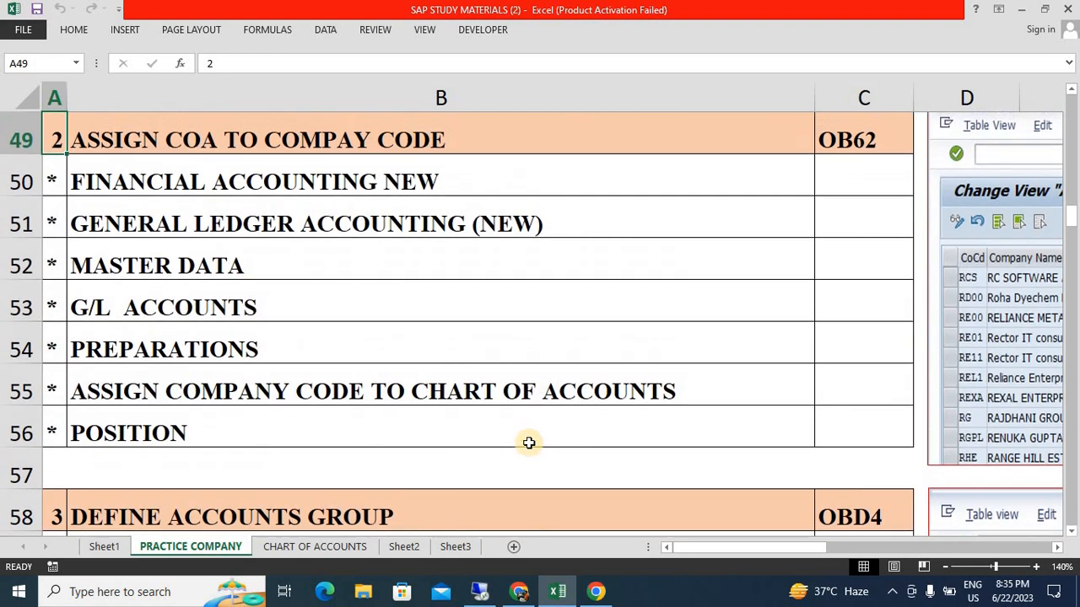
key(ctrl+Up)
key(Up)
key(Down)
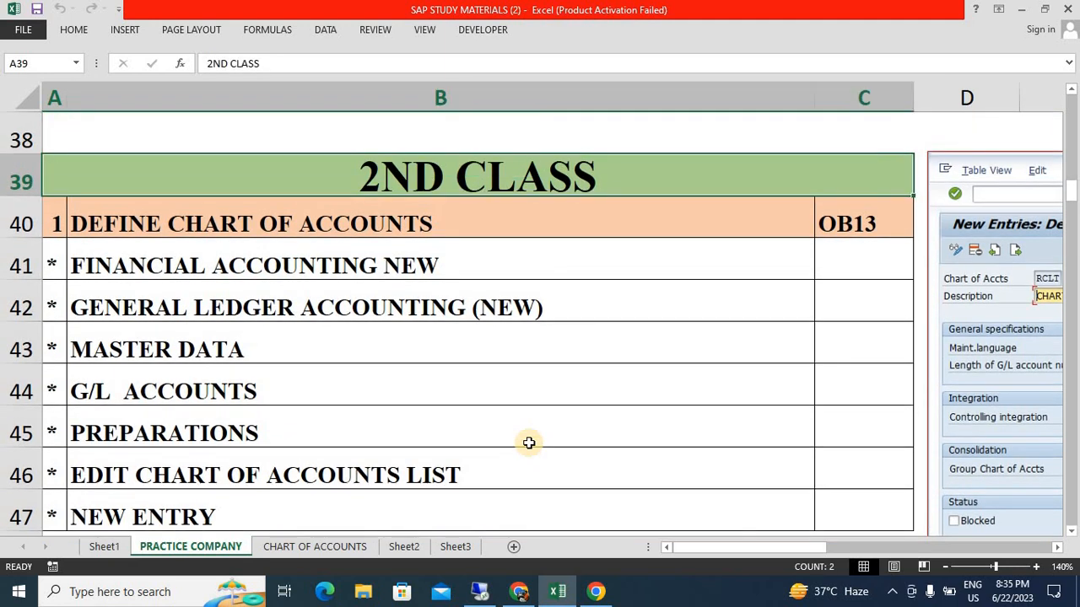
Highlight rows 39 to 47 of the 2ND CLASS section again and place the cursor on Define Chart of Accounts.
key(shift+Down)
key(shift+Down)
key(shift+Down)
key(shift+Down)
key(shift+Down)
key(shift+Down)
key(shift+Down)
key(shift+Down)
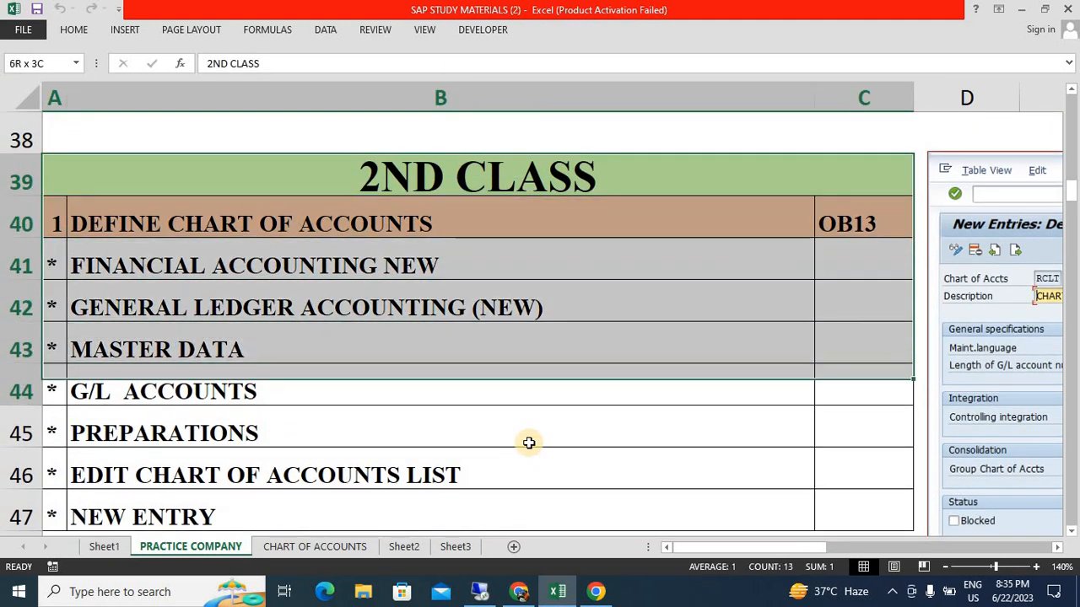
key(shift+Up)
key(shift+Down)
key(shift+Down)
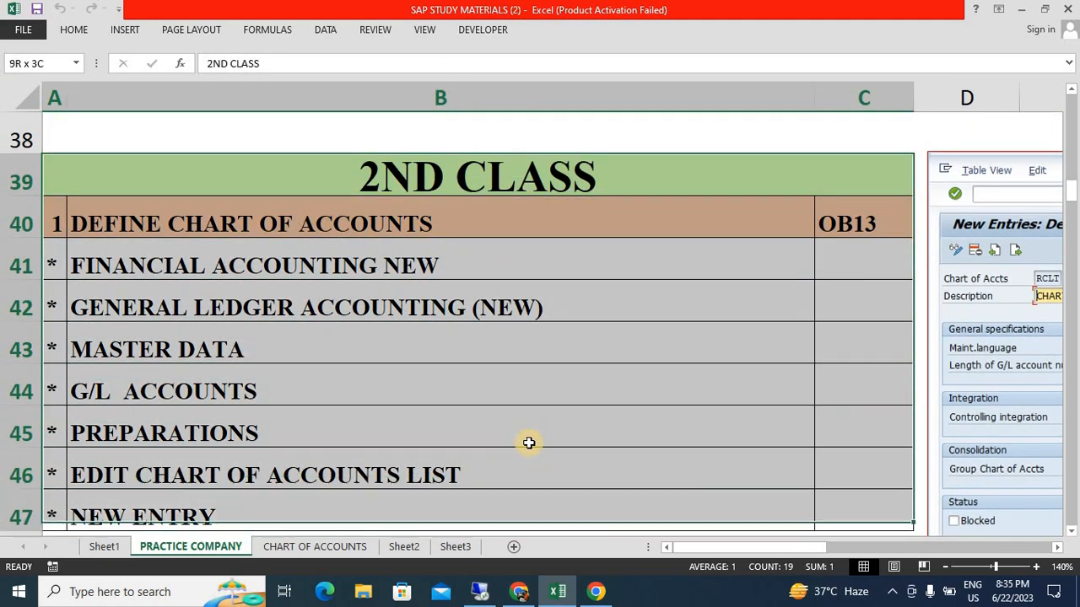
key(Up)
key(Down)
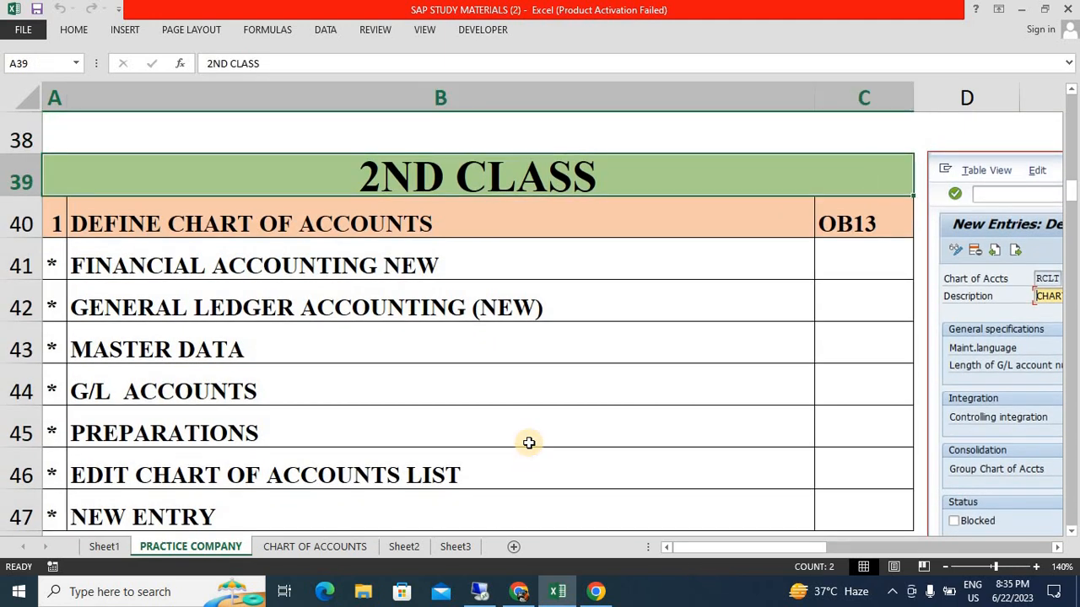
key(Down)
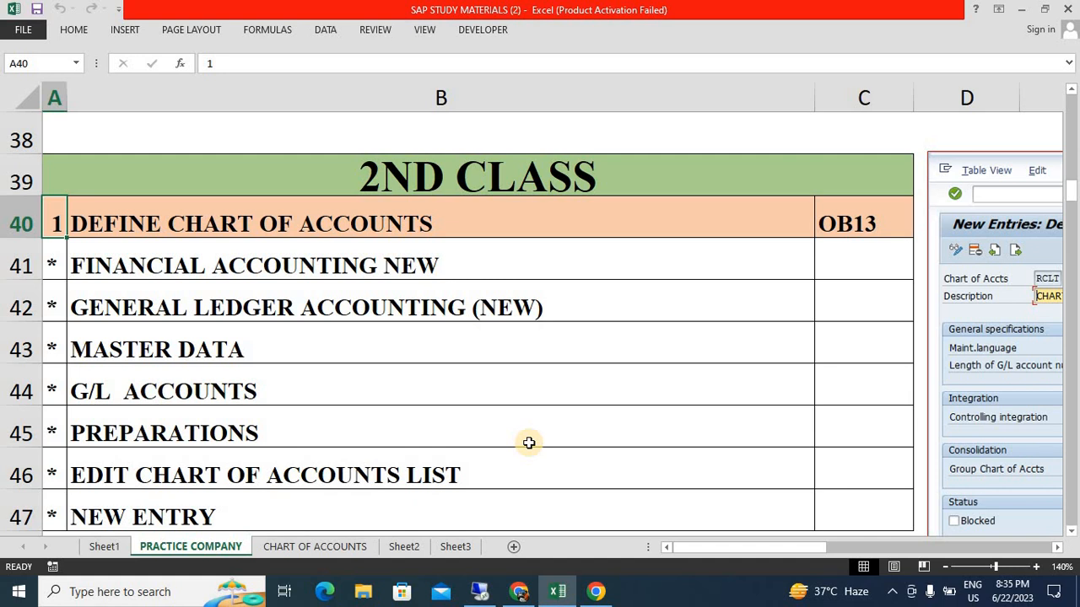
Highlight the Assign COA to Company Code block across columns A to C in rows 49 to 56.
key(Down)
key(Down)
key(Down)
key(Down)
key(Down)
key(Down)
key(Down)
key(Down)
key(Down)
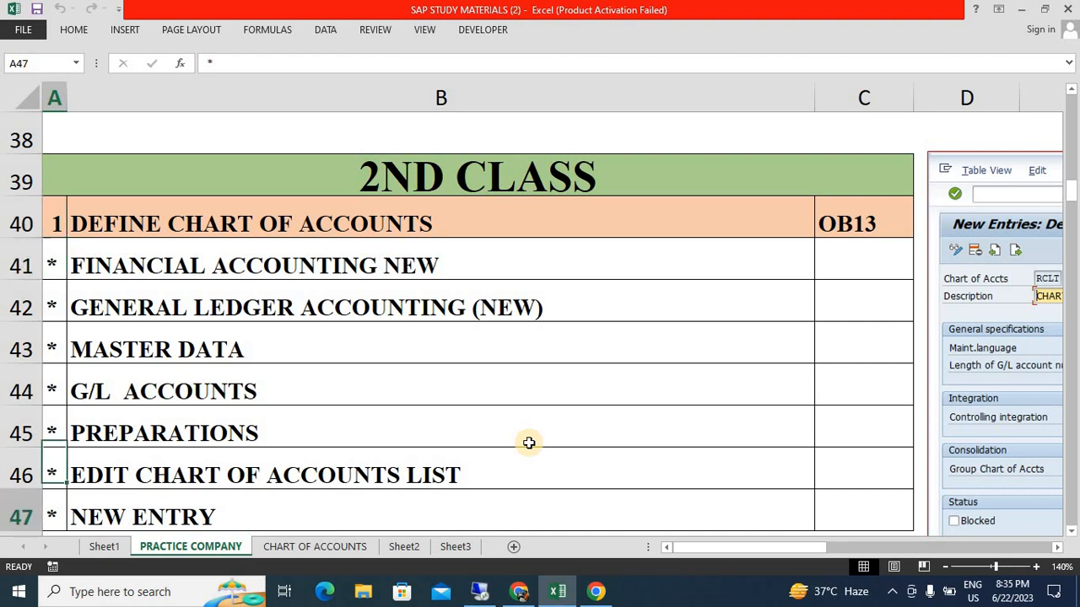
key(shift+Right)
key(shift+Right)
key(shift+Down)
key(shift+Down)
key(shift+Down)
key(shift+Down)
key(shift+Down)
key(shift+Down)
key(shift+Down)
Highlight the Define Accounts Group block across columns A to C in rows 58 to 65.
key(Down)
key(Down)
key(Down)
key(Down)
key(Down)
key(Down)
key(Down)
key(Down)
key(Down)
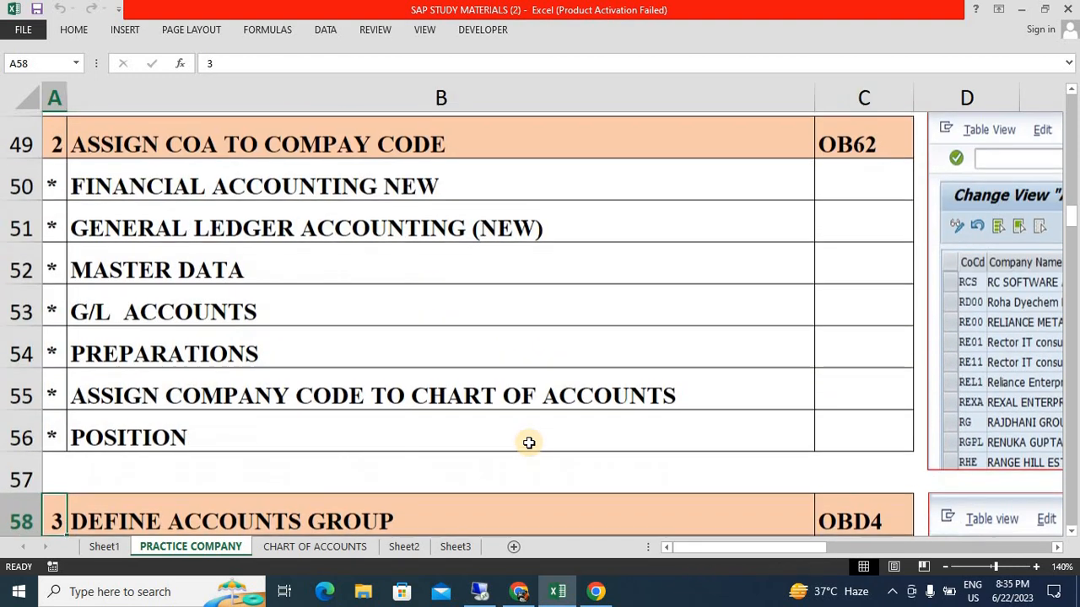
key(shift+Right)
key(shift+Right)
key(shift+Down)
key(shift+Down)
key(shift+Down)
key(shift+Down)
key(shift+Down)
key(shift+Down)
key(shift+Down)
Highlight the Define Retained Earning Accounts block across columns A to C in rows 67 to 74.
key(Down)
key(Down)
key(Down)
key(Down)
key(Down)
key(Down)
key(Down)
key(Down)
key(Down)
key(shift+Right)
key(shift+Right)
key(shift+Down)
key(shift+Down)
key(shift+Down)
key(shift+Down)
key(shift+Down)
key(shift+Down)
key(shift+Down)
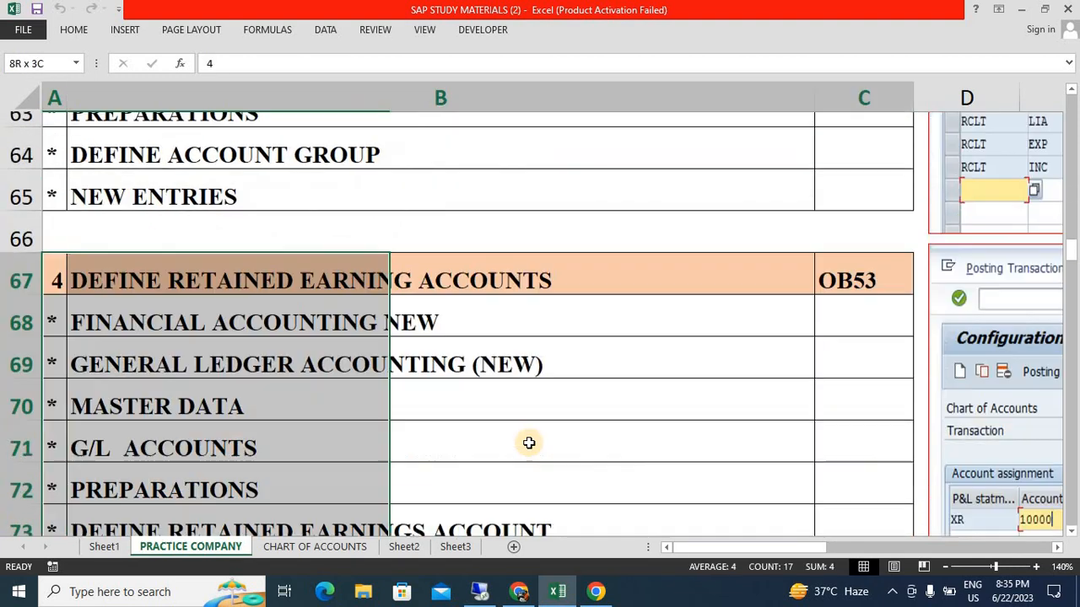
View the 3RD CLASS heading in row 76 and highlight the Define Retained Earning Accounts block above it again.
key(Down)
key(Down)
key(Down)
key(Down)
key(Down)
key(Down)
key(Down)
key(Down)
key(Down)
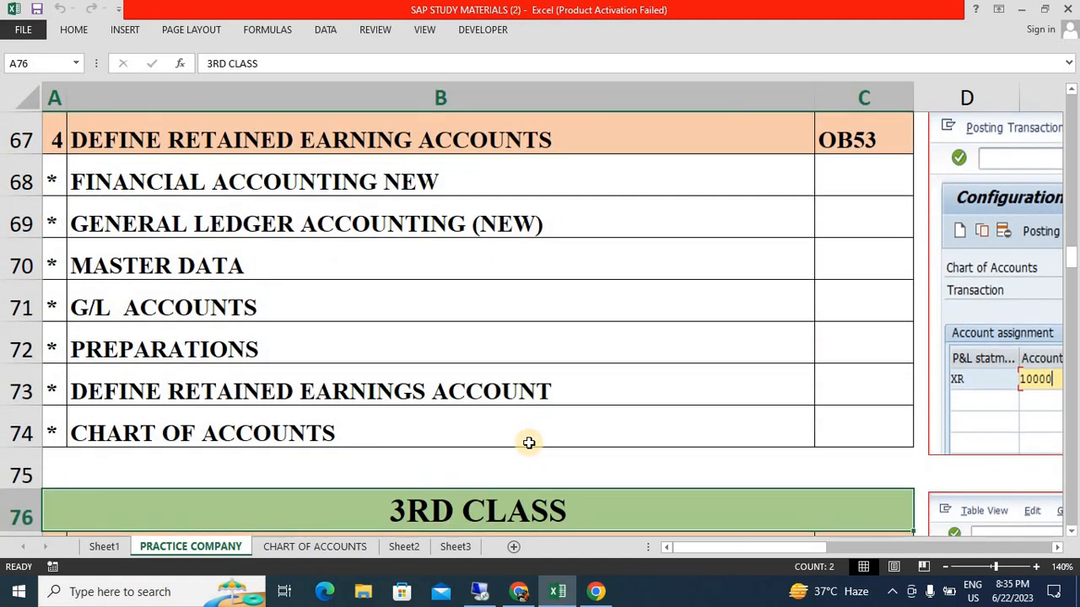
key(shift+Right)
key(ctrl+Up)
key(ctrl+shift+Up)
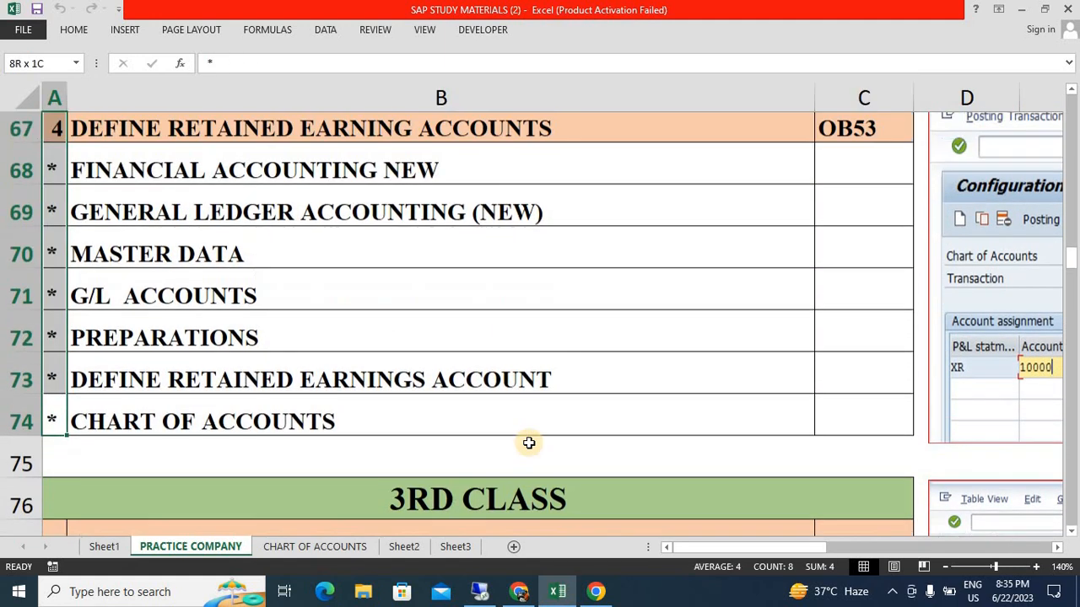
key(ctrl+shift+Right)
Return to the 2ND CLASS section and move through Define Chart of Accounts to its New Entry row.
key(ctrl+Up)
key(ctrl+Up)
key(ctrl+Up)
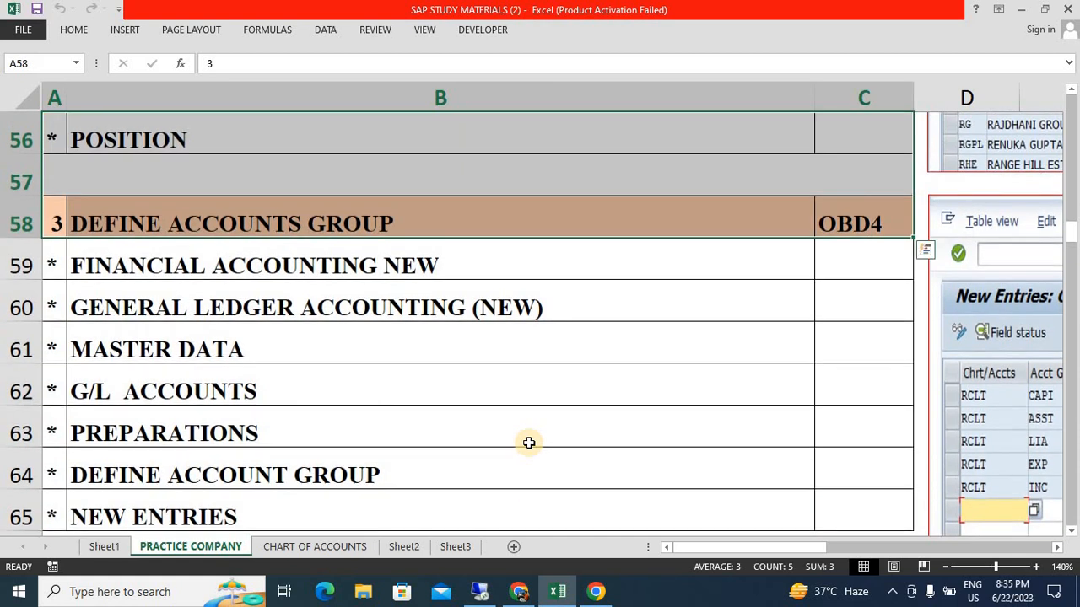
key(ctrl+Up)
key(ctrl+Up)
key(ctrl+Up)
key(ctrl+Up)
key(ctrl+Up)
key(Down)
key(Down)
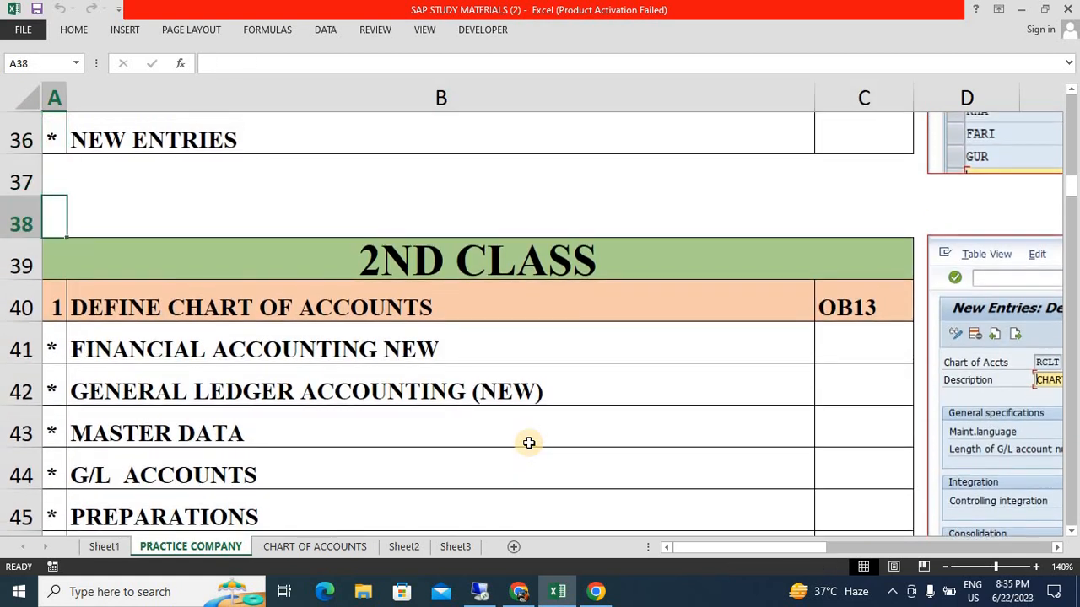
key(Down)
key(Down)
key(ctrl+Down)
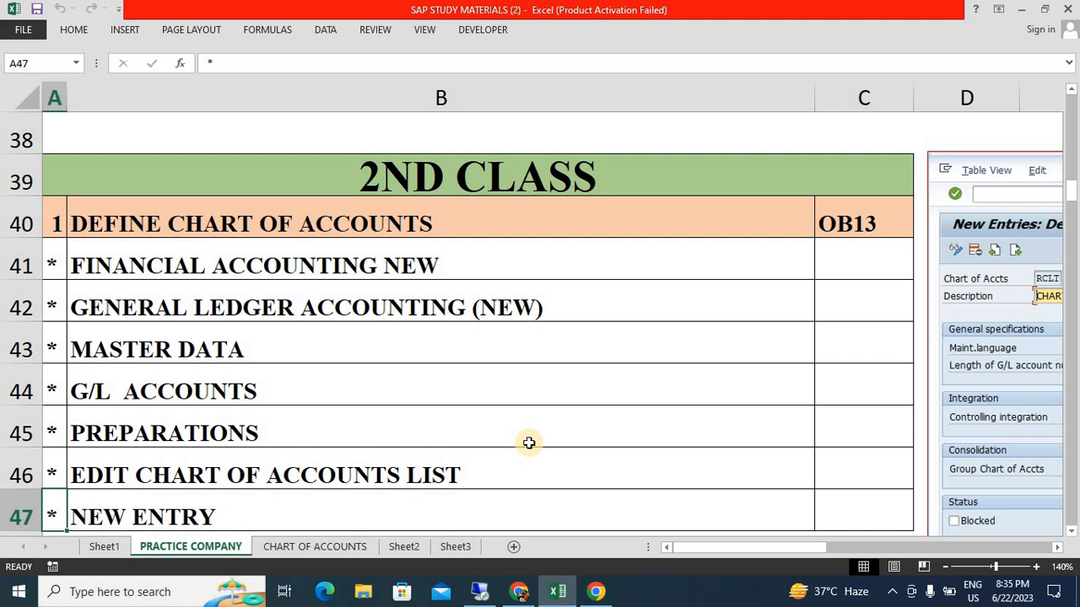
Review the Define Chart of Accounts rows from Preparations downward and return to the 2ND CLASS heading.
click(529, 443)
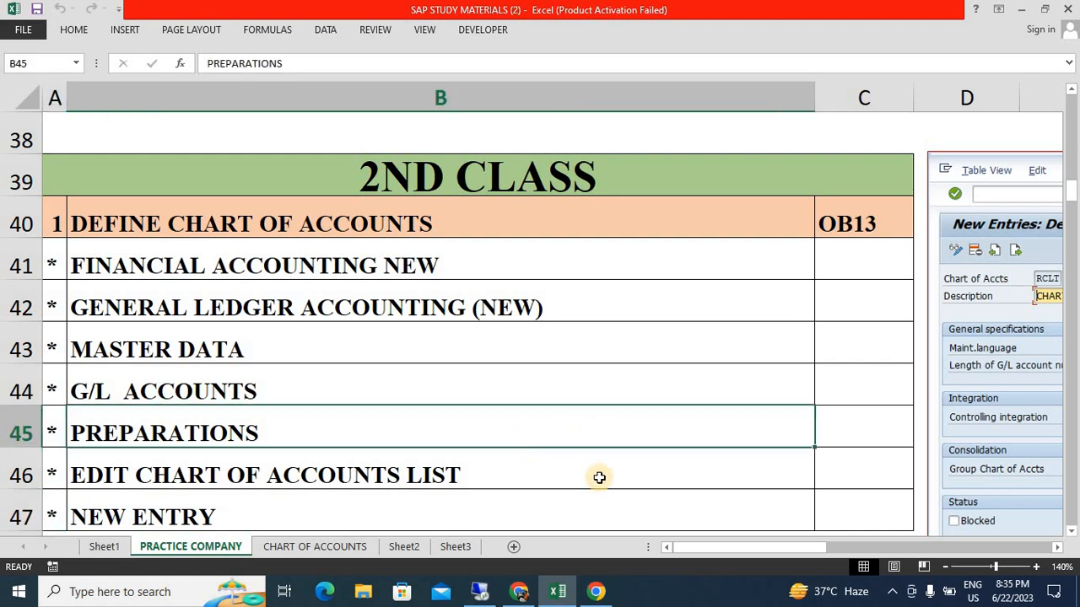
key(Down)
key(Down)
key(Down)
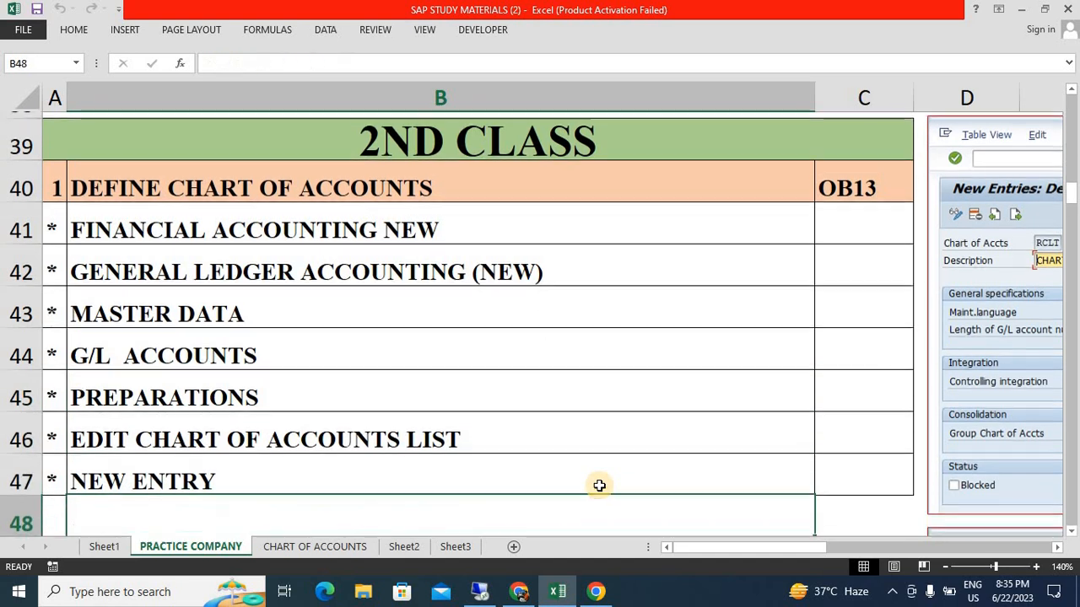
key(Up)
key(Up)
key(Up)
key(Up)
key(Up)
key(Up)
key(Up)
key(Up)
key(Up)
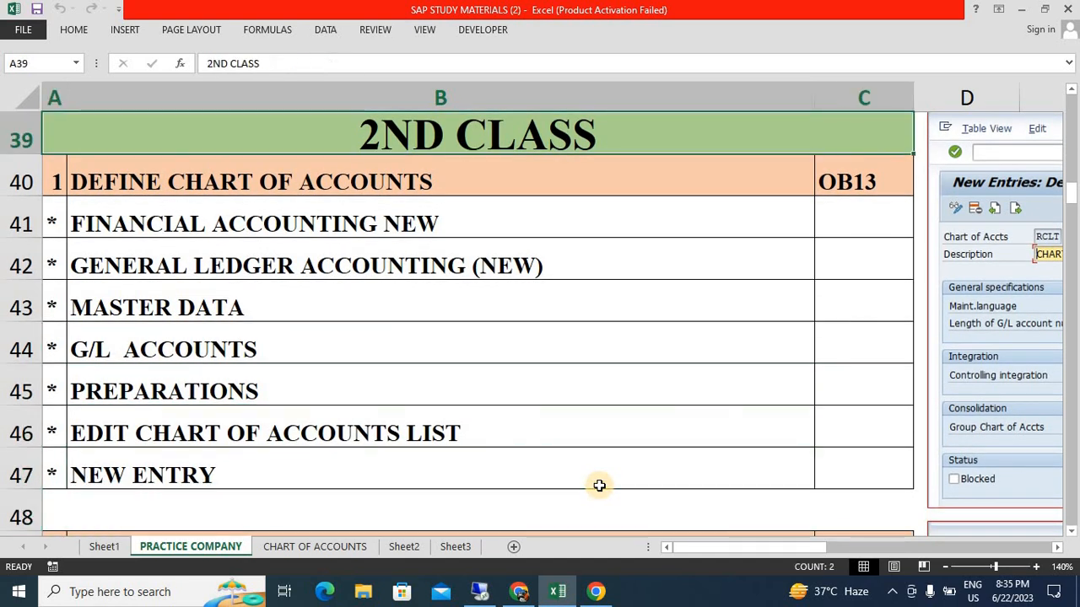
key(Up)
key(Down)
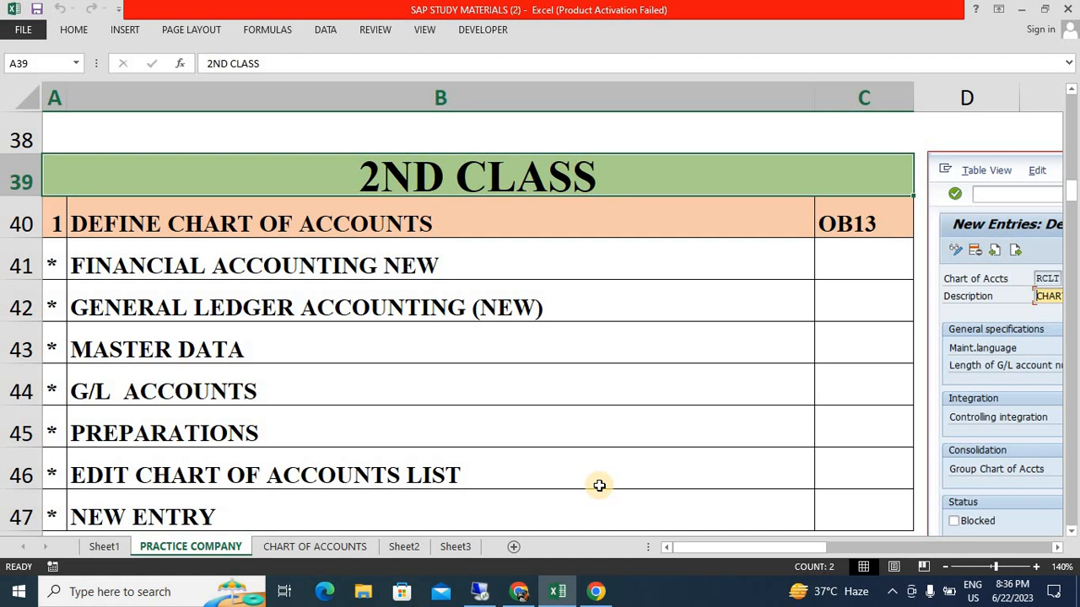
Highlight the Define Chart of Accounts block across columns A to C in rows 40 to 47.
key(Right)
key(Down)
key(Left)
key(Left)
key(Left)
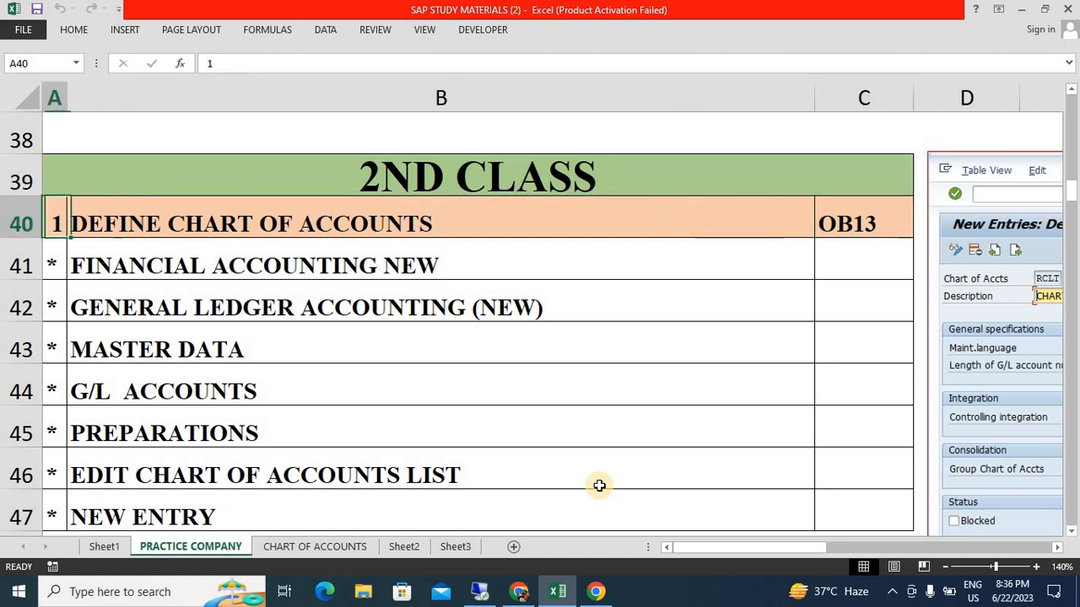
key(ctrl+shift+End)
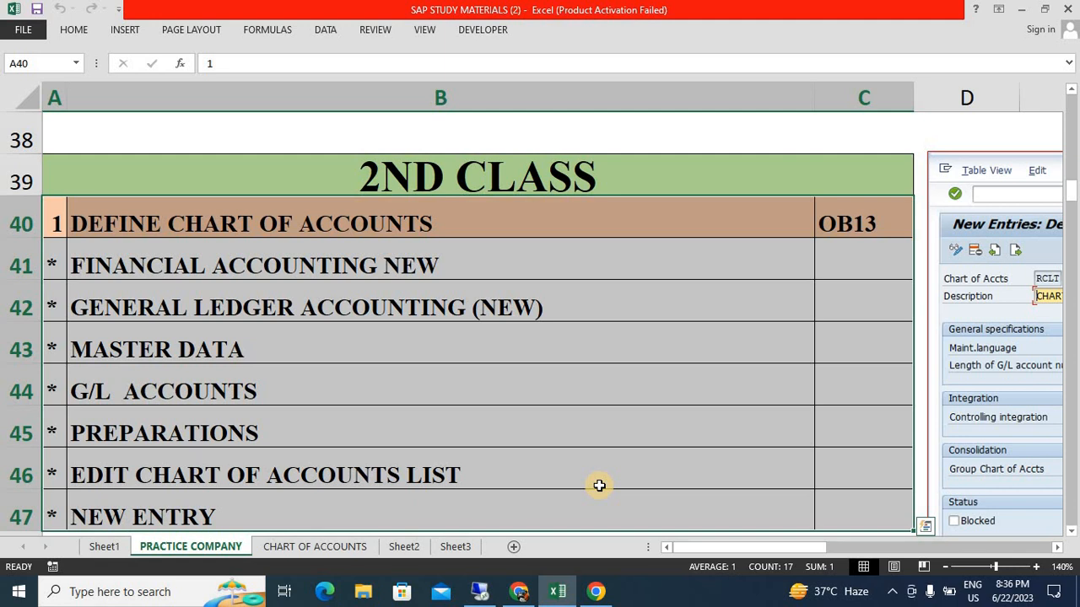
Highlight the Assign COA to Company Code block in rows 49 to 56.
key(ctrl+Down)
key(ctrl+Down)
key(ctrl+shift+Down)
key(ctrl+shift+Right)
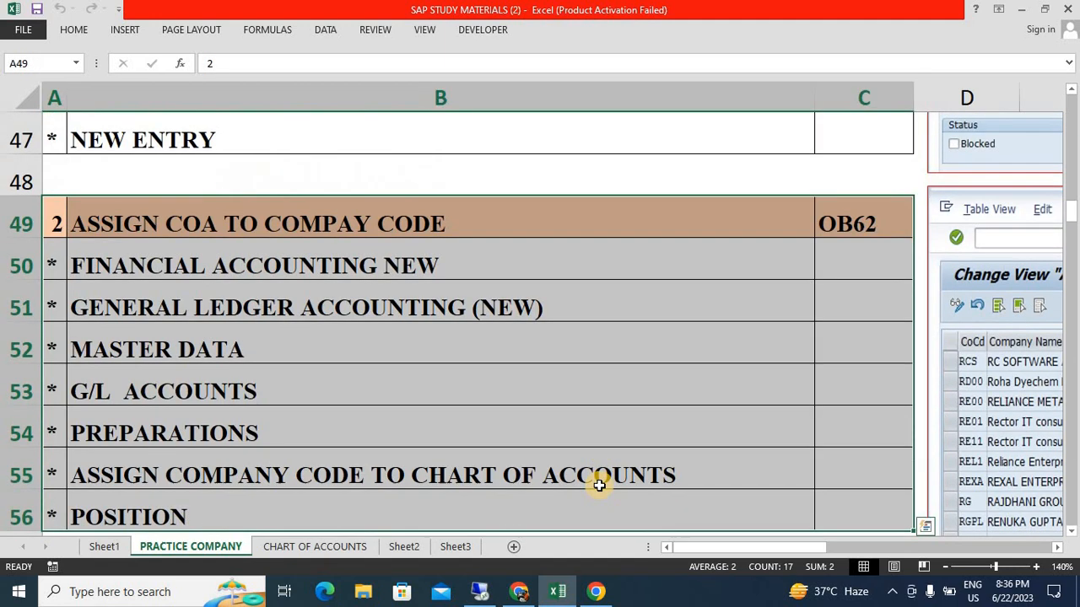
Highlight the Define Chart of Accounts block in rows 40 to 47 again and place the cursor on its number in A40.
key(ctrl+Up)
key(ctrl+Up)
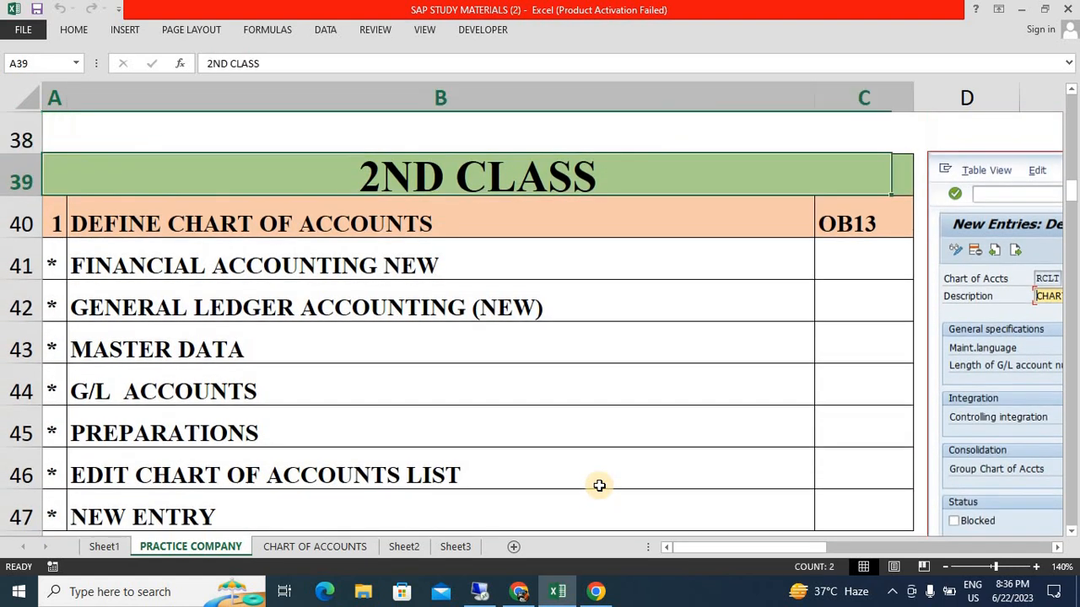
key(Down)
key(ctrl+shift+End)
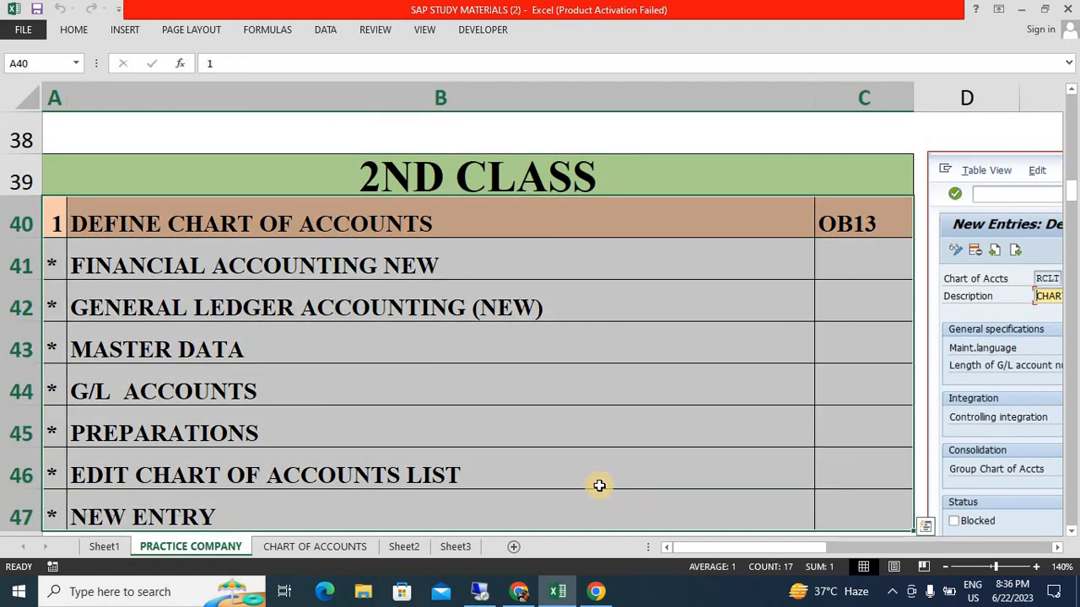
key(Right)
key(Left)
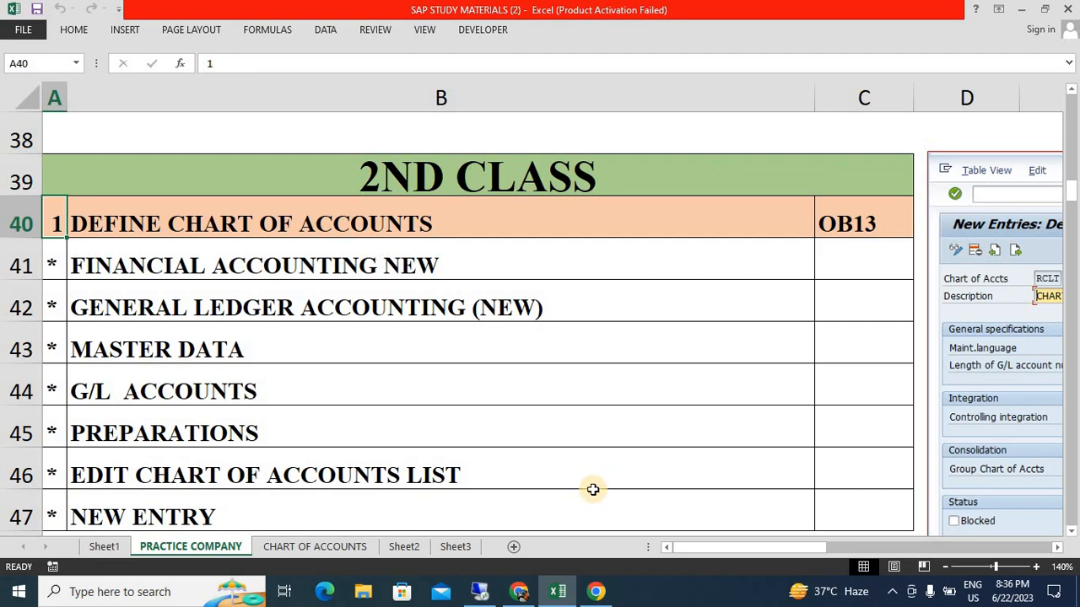
View the SAP Easy Access screen in Remote Desktop, return to the Excel workbook and highlight the menu path in B41 to B47.
click(481, 589)
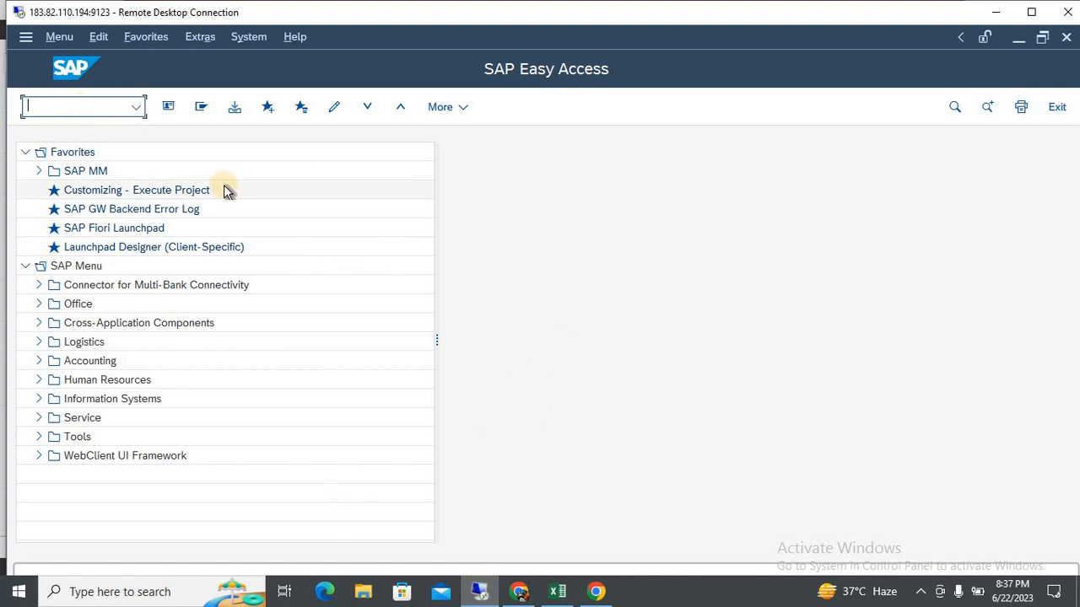
key(alt+Tab)
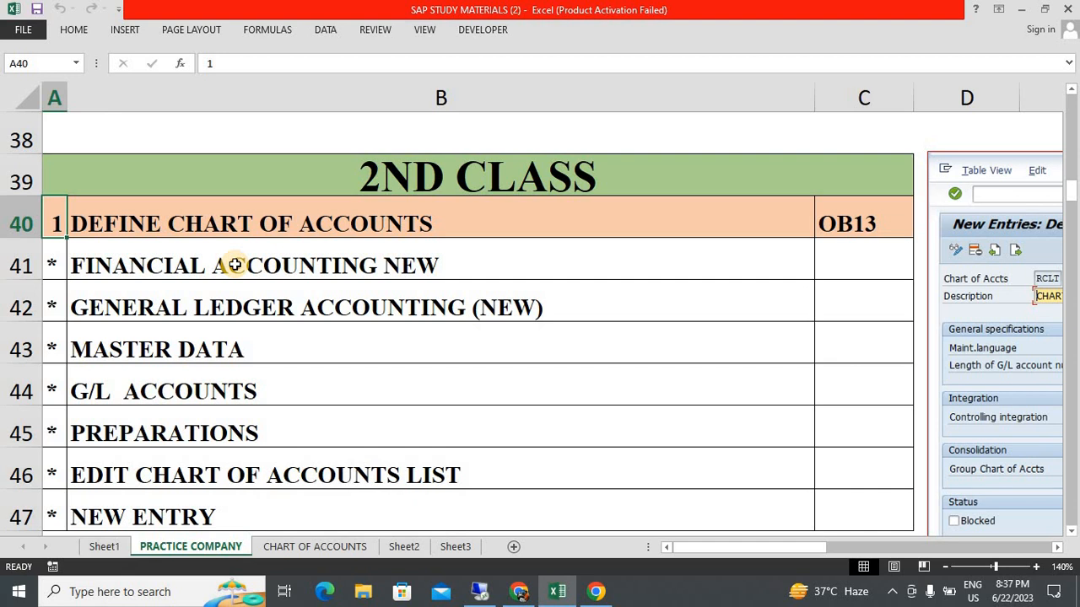
click(236, 265)
key(shift+Down)
key(shift+Down)
key(shift+Down)
key(shift+Down)
key(shift+Down)
key(shift+Down)
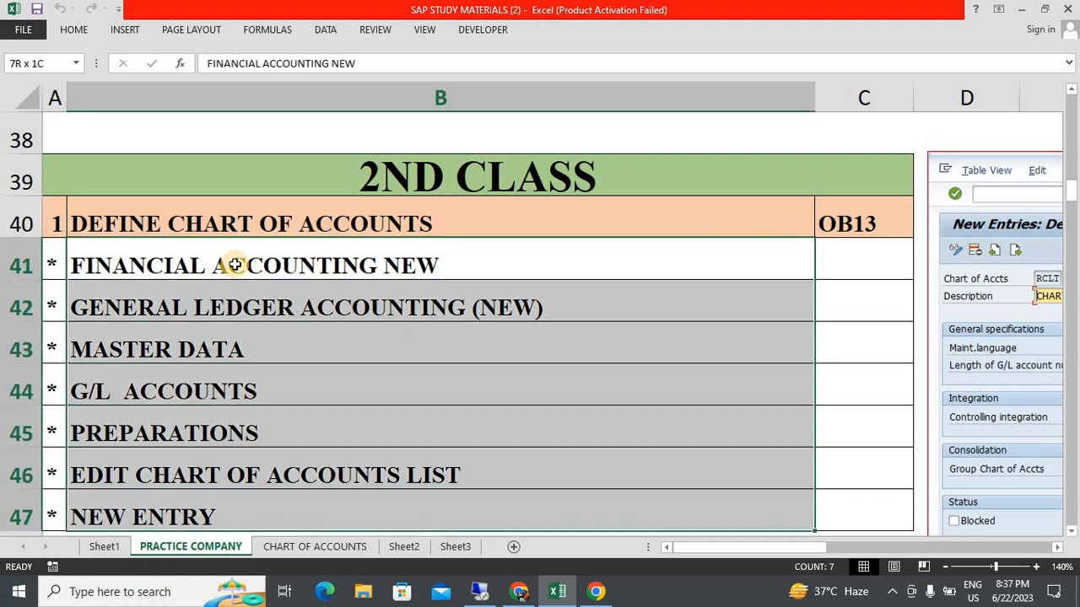
Point out transaction code OB13 in C40 and highlight the menu path starting at Financial Accounting New again.
key(Up)
key(Right)
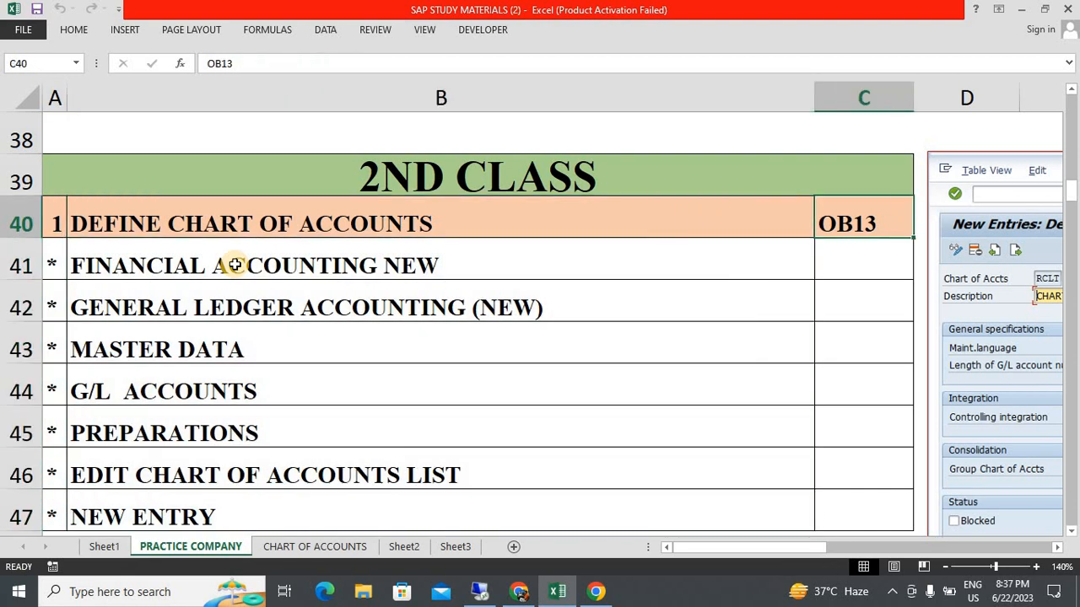
key(Left)
key(Down)
key(shift+Down)
key(shift+Down)
key(shift+Down)
key(shift+Down)
key(shift+Down)
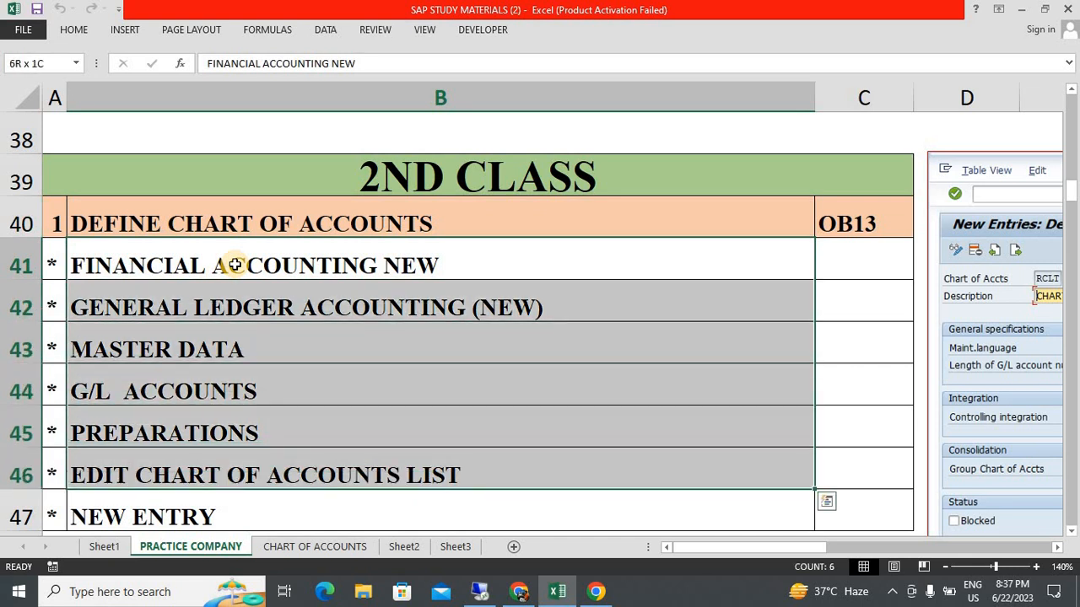
key(shift+Down)
key(shift+Down)
Go back over row 40 and place the cursor on Financial Accounting New in B41.
key(Up)
key(Right)
key(Down)
key(Left)
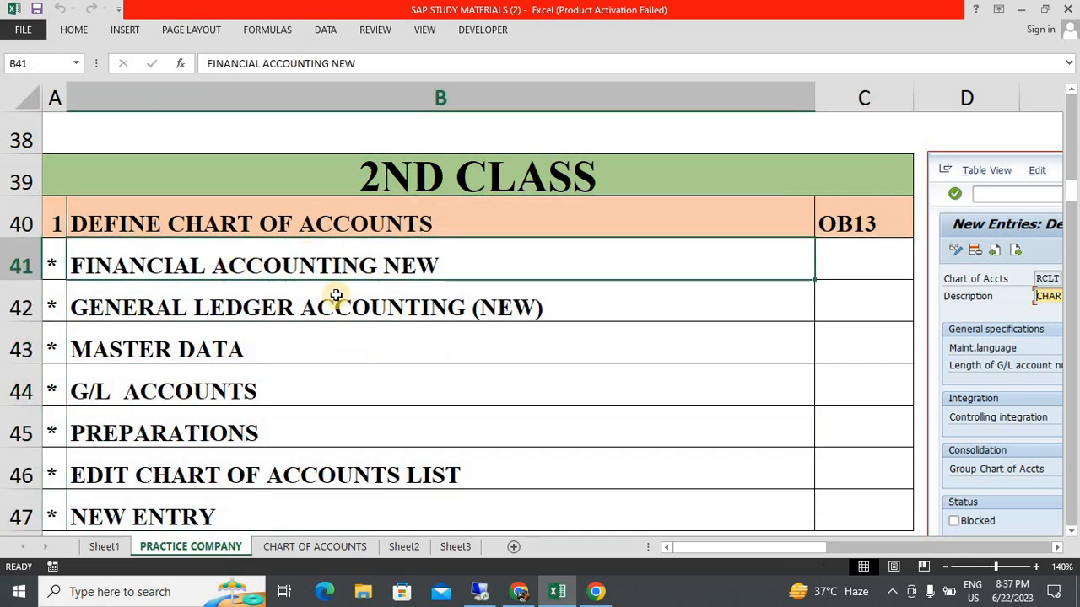
Switch to SAP in Remote Desktop and open the SAP Reference IMG through Tools, Customizing, IMG and Execute Project.
key(alt+Tab)
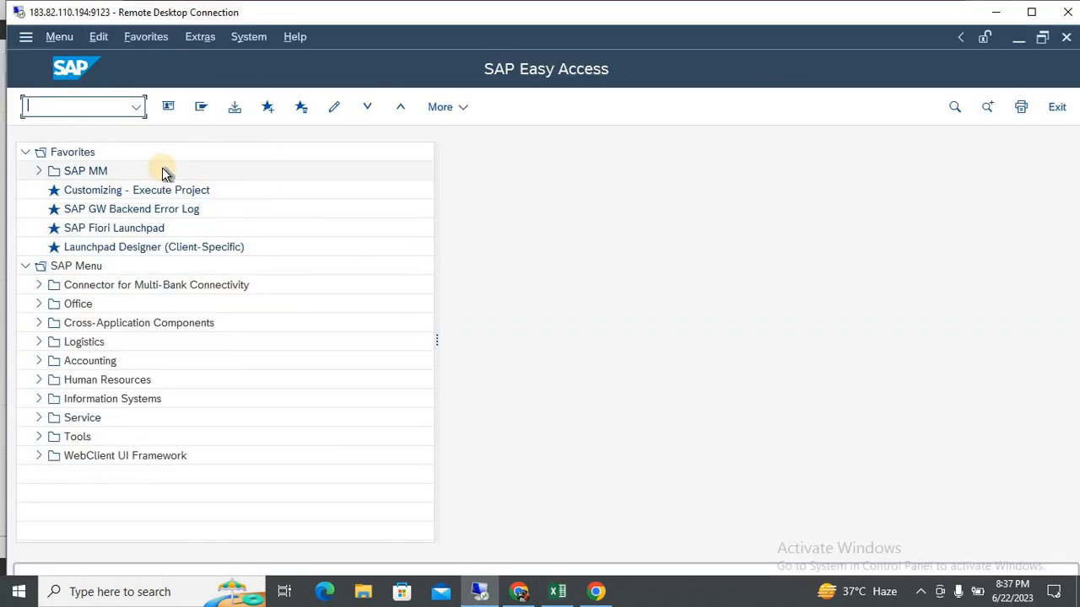
click(34, 438)
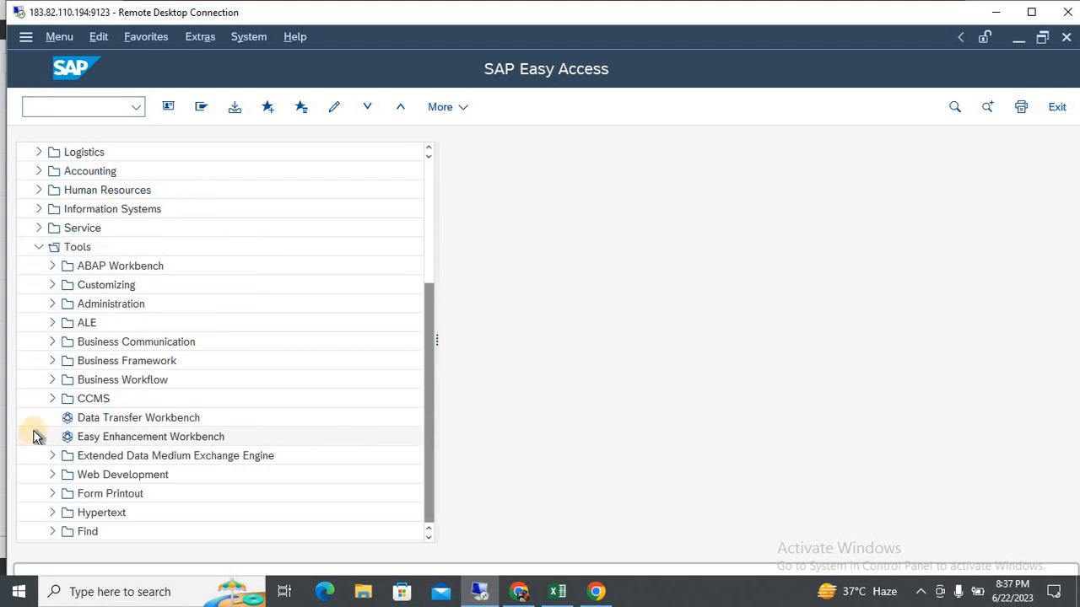
click(49, 287)
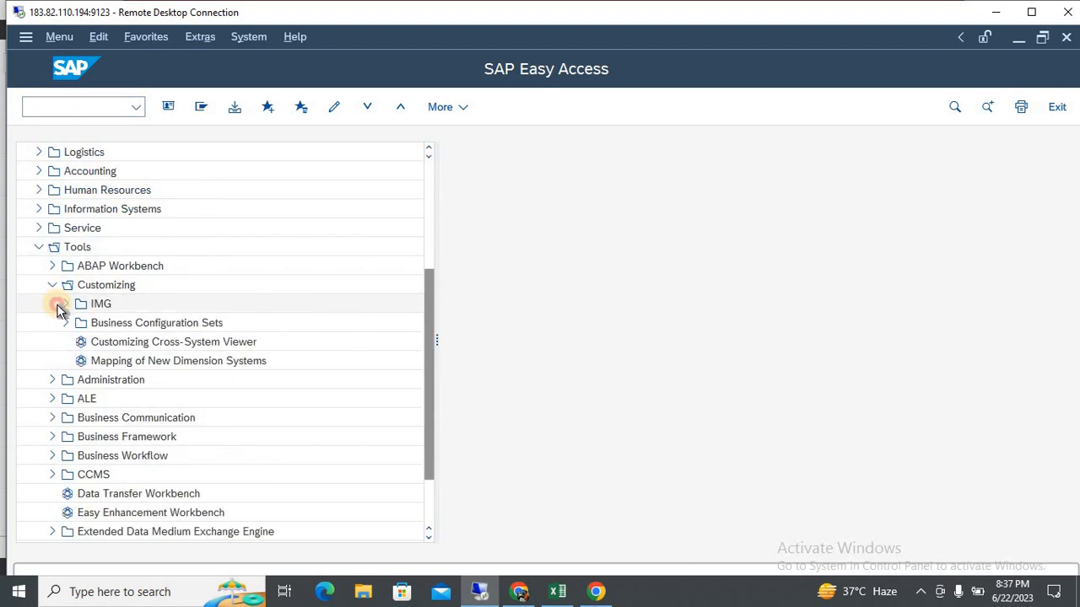
click(65, 304)
double_click(125, 323)
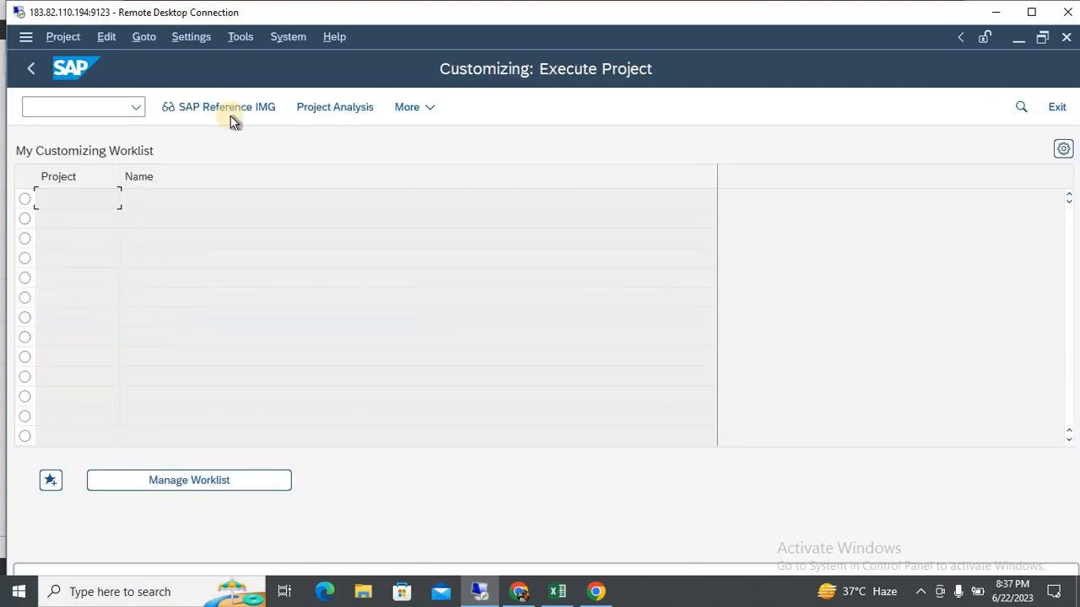
click(216, 108)
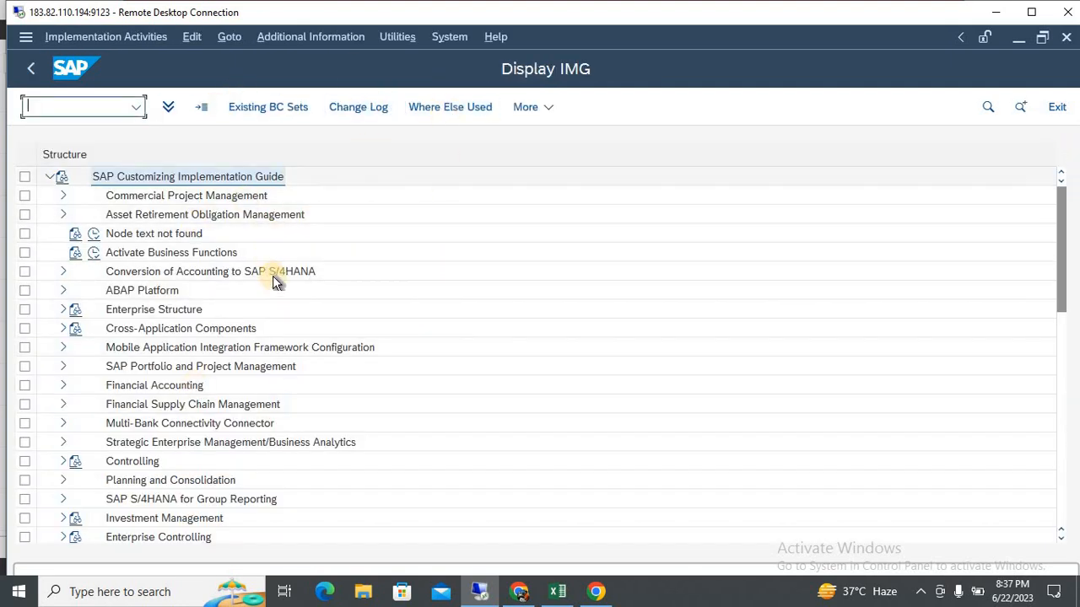
Expand Financial Accounting and its General Ledger Accounting node in the IMG structure, checking the path in the Excel workbook in between.
click(64, 387)
key(alt+Tab)
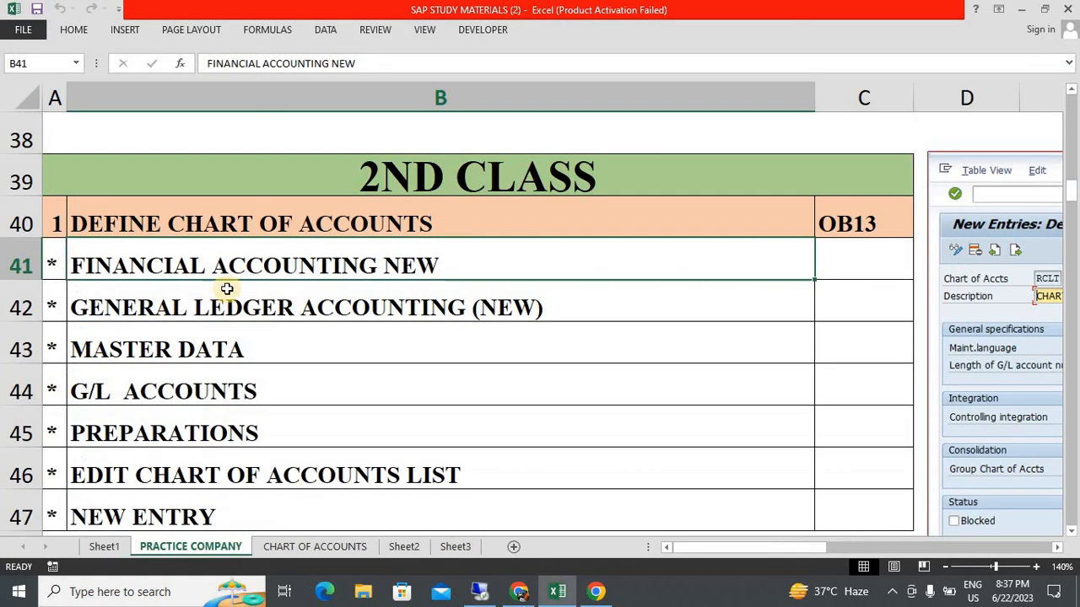
click(108, 320)
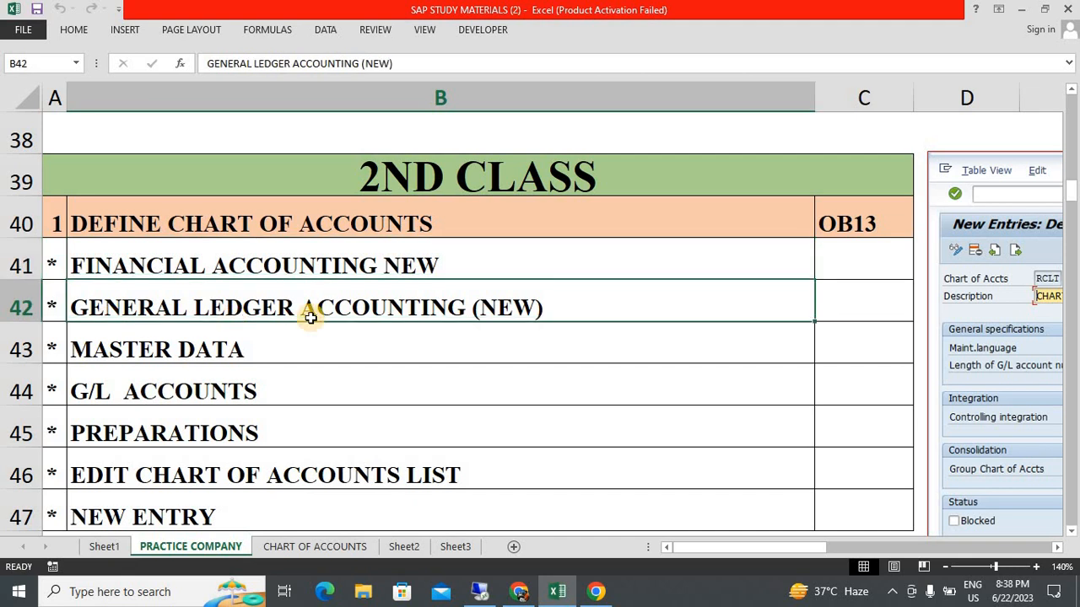
key(alt+Tab)
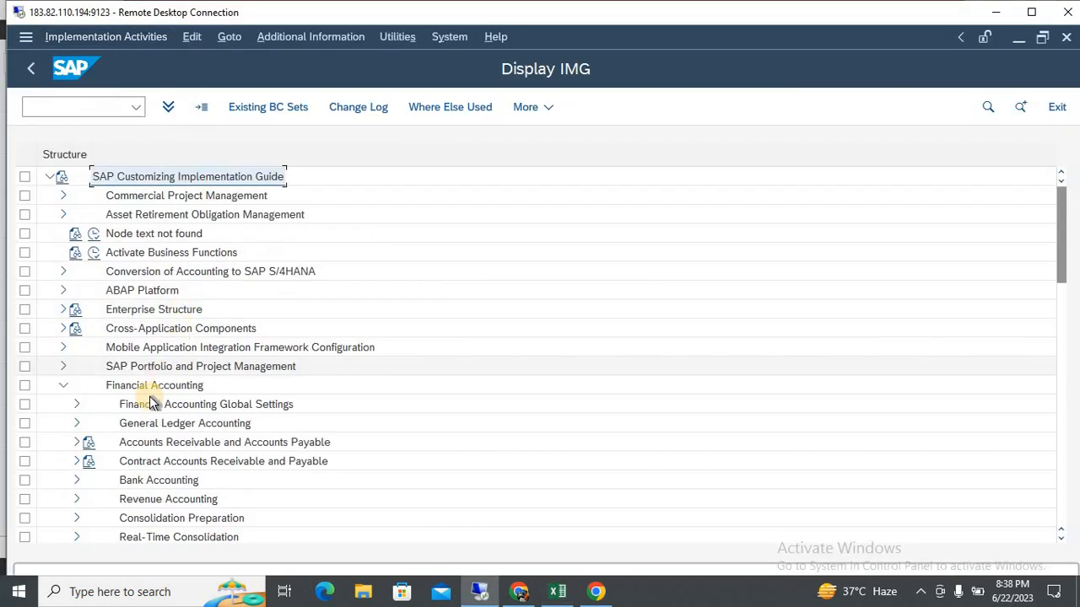
click(75, 423)
Check the next path entry in the Excel workbook and expand Master Data under General Ledger Accounting in the SAP IMG.
key(alt+Tab)
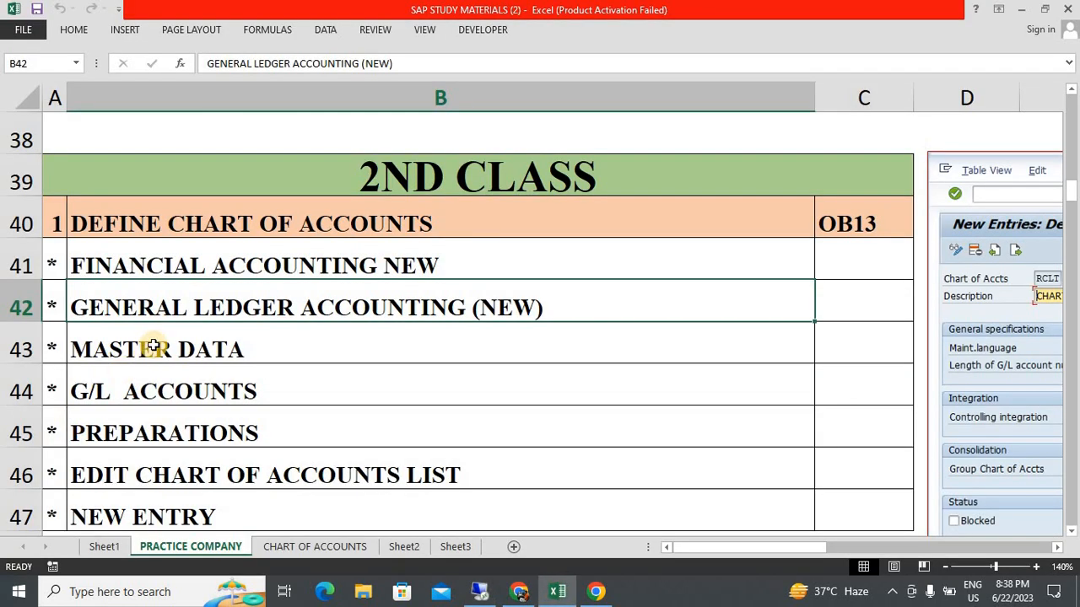
key(alt+Tab)
scroll(181, 351, up, 1)
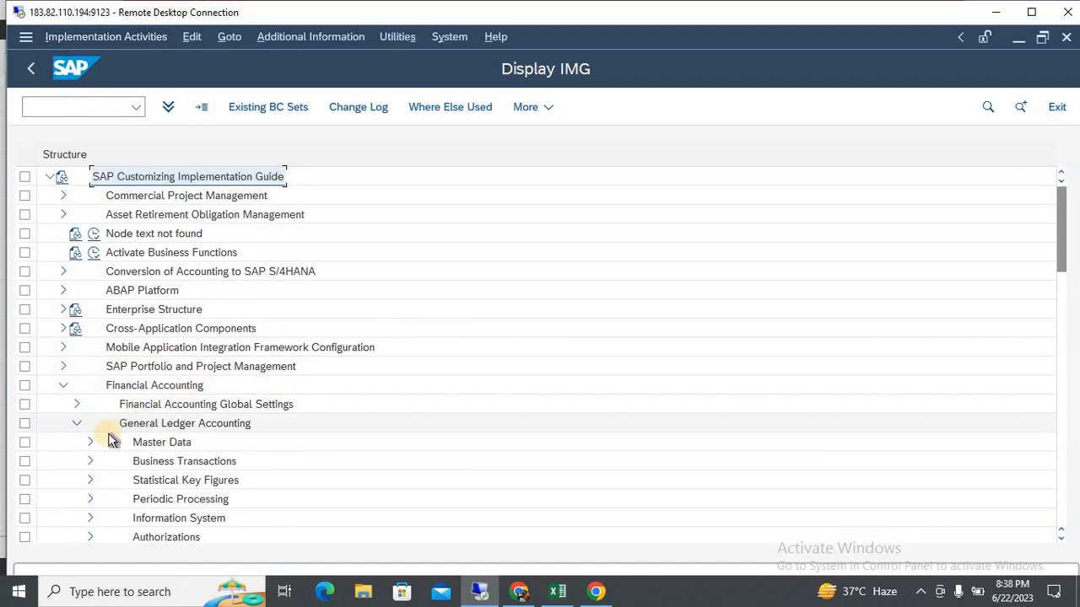
click(90, 442)
key(alt+Tab)
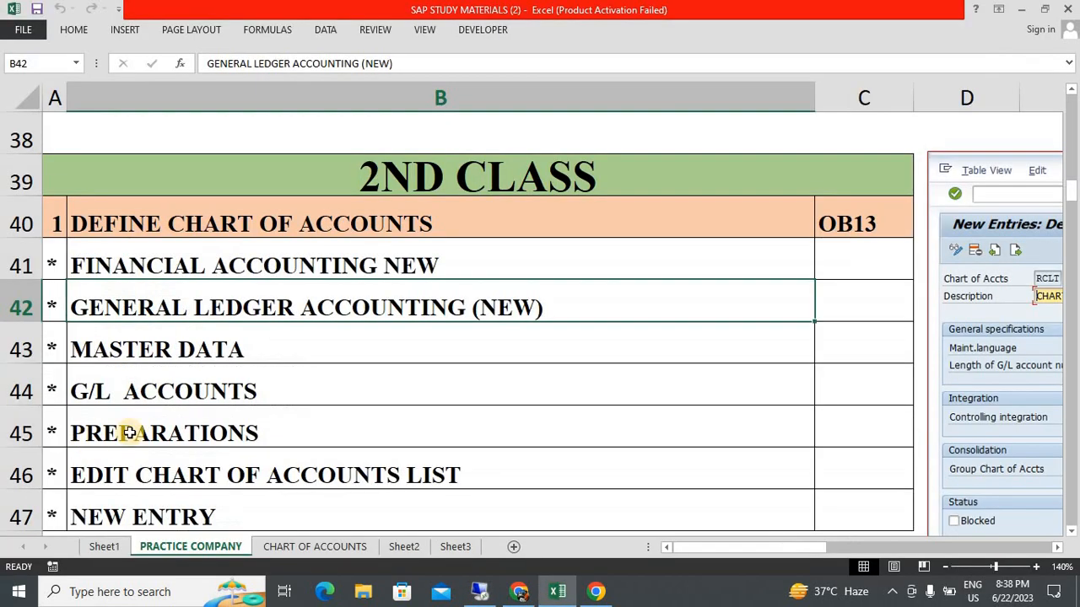
Expand G/L Accounts and its Preparations node in the SAP IMG, checking each path entry in the Excel workbook first.
click(178, 395)
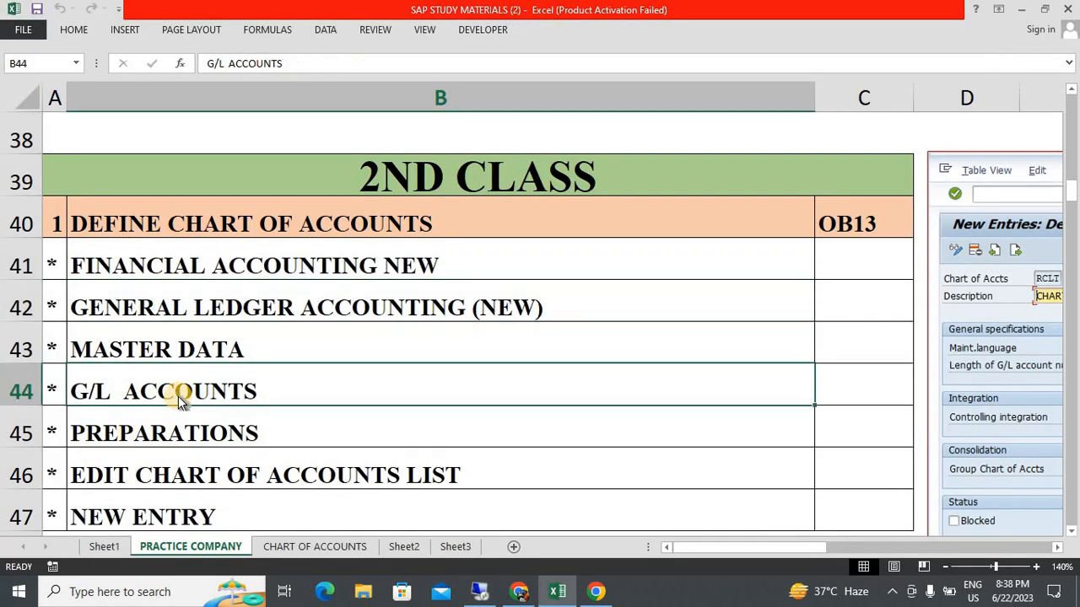
key(alt+Tab)
click(104, 462)
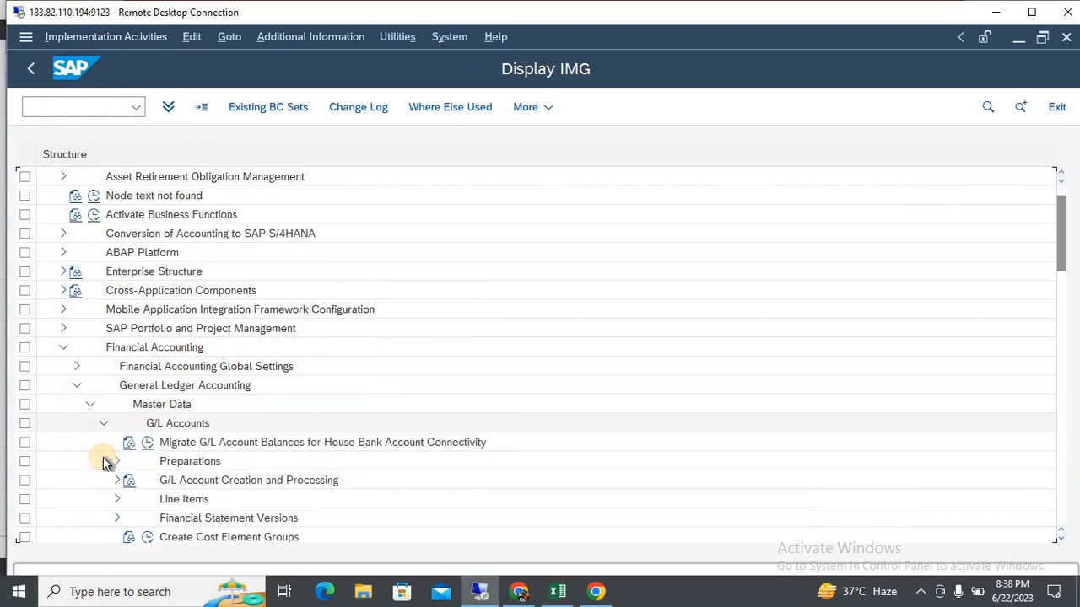
key(alt+Tab)
click(172, 440)
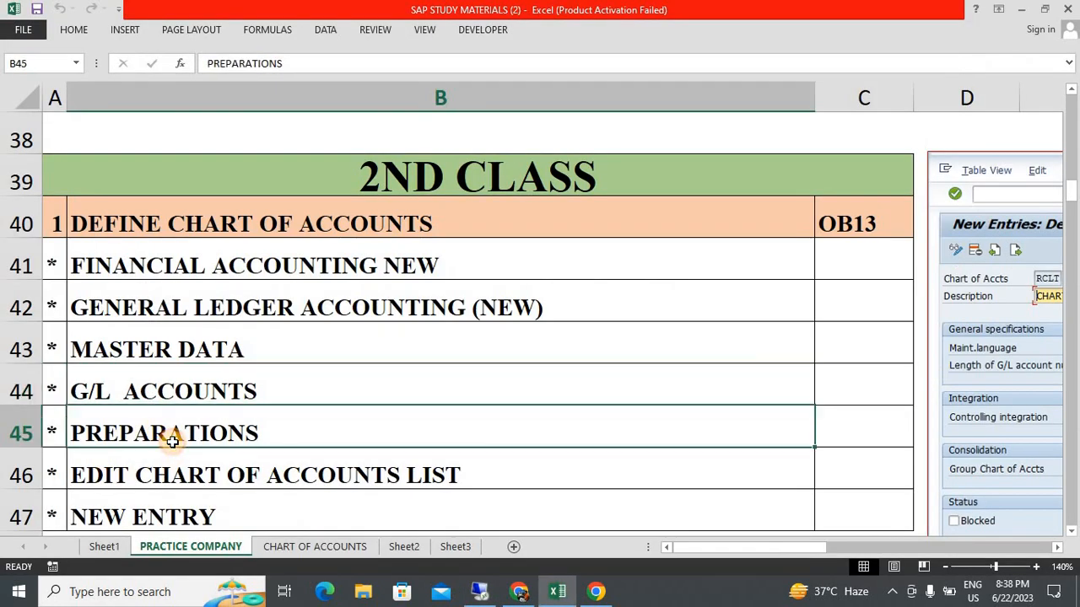
key(alt+Tab)
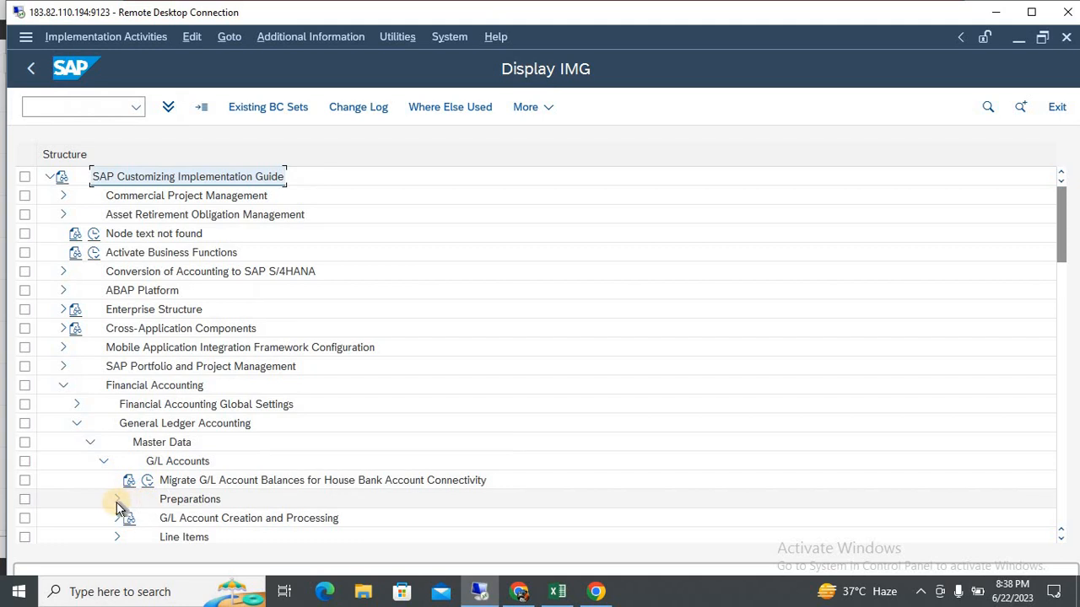
click(116, 499)
Switch to the Excel workbook and review the remaining path entries, Edit Chart of Accounts List and New Entry.
key(alt+Tab)
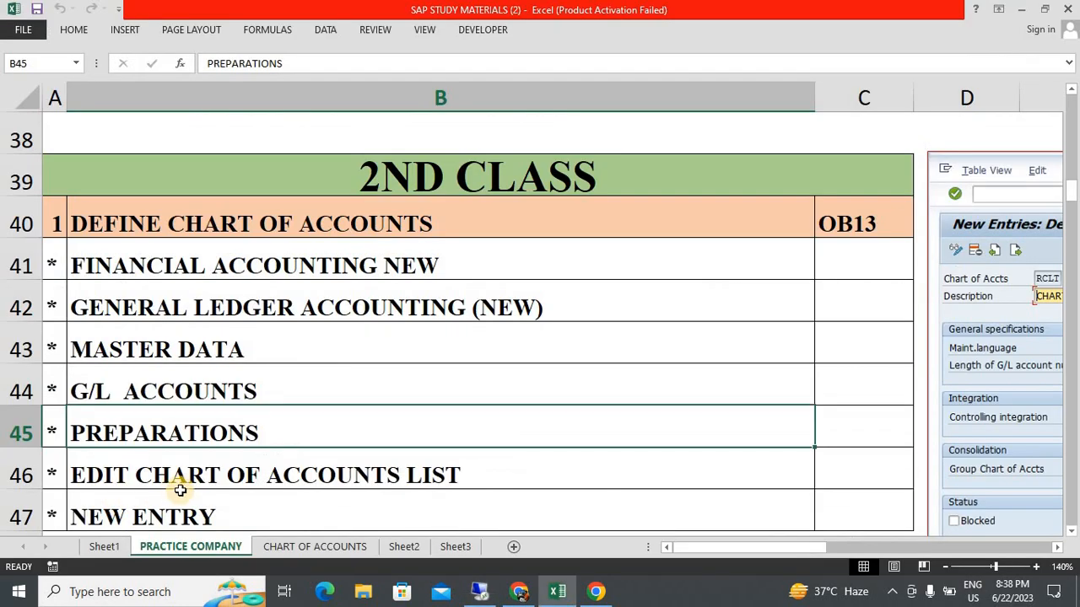
key(Down)
key(Down)
key(Down)
key(Down)
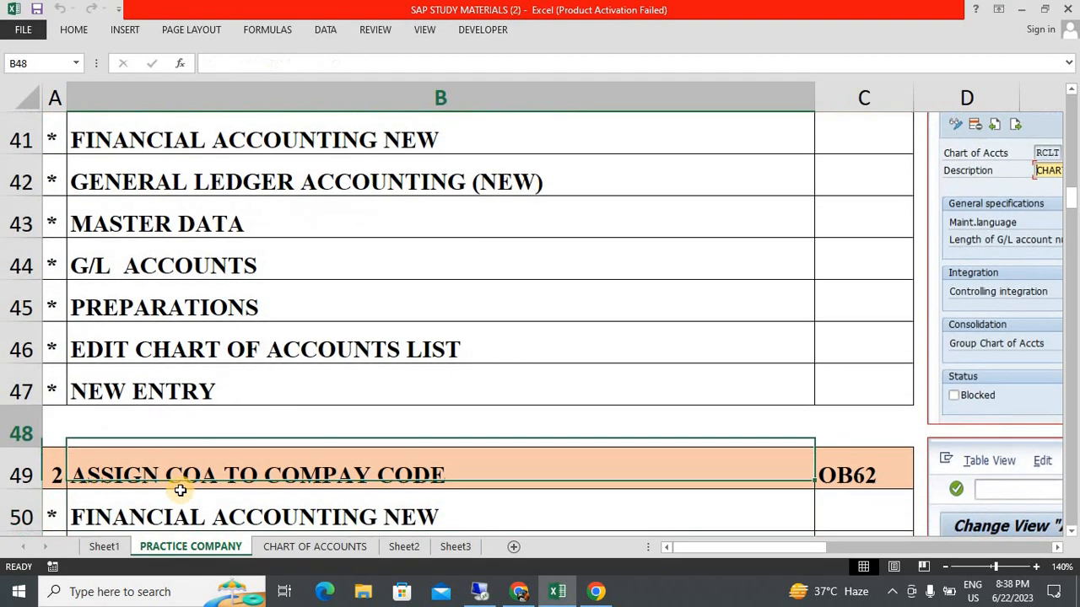
key(Up)
key(Up)
key(Up)
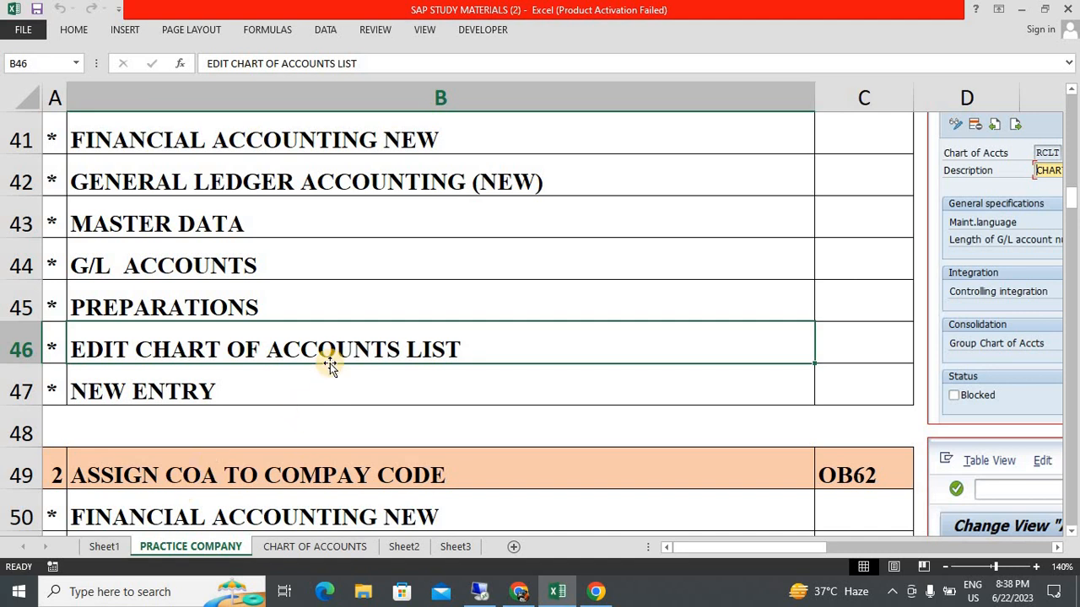
click(270, 388)
Switch to SAP in Remote Desktop and execute the Edit Chart of Accounts List activity under Preparations.
key(alt+Tab)
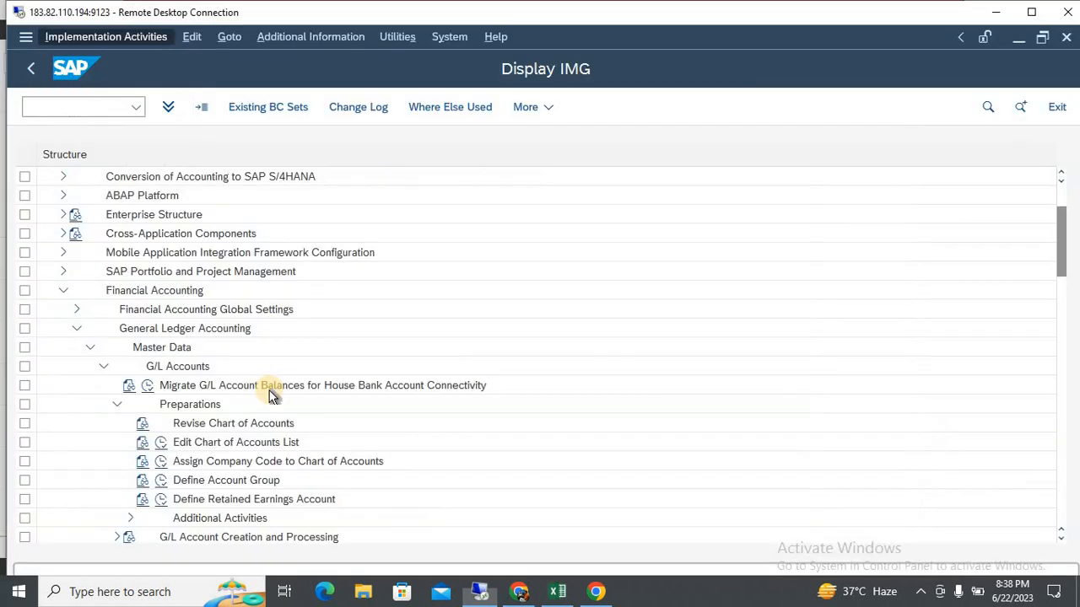
click(251, 505)
key(Down)
key(Down)
key(Down)
key(Down)
key(Down)
key(Down)
key(Down)
key(Down)
key(Down)
key(Down)
key(Down)
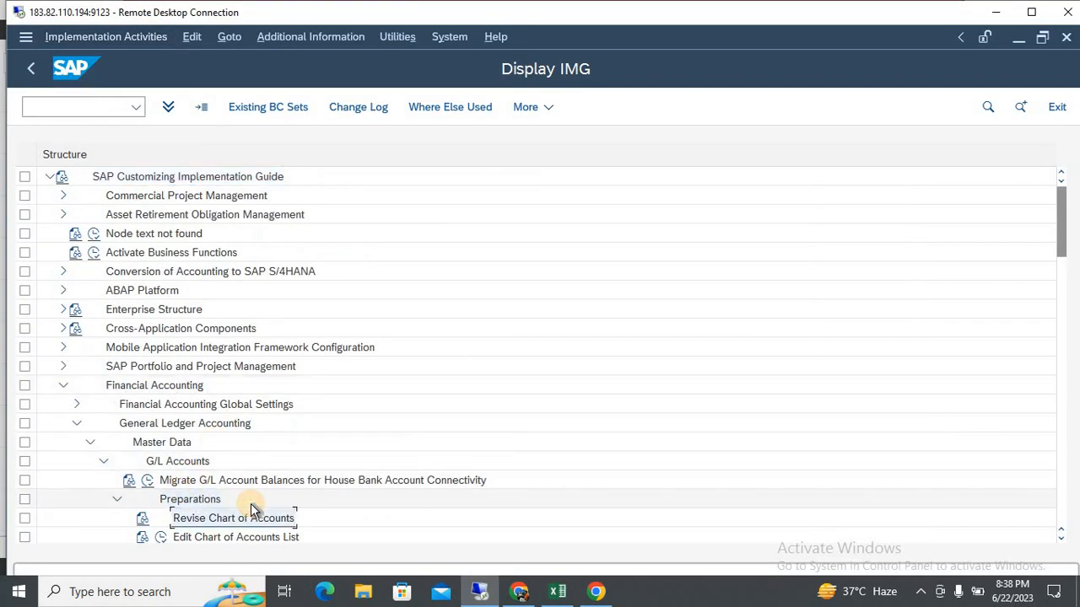
key(Down)
key(Down)
key(Down)
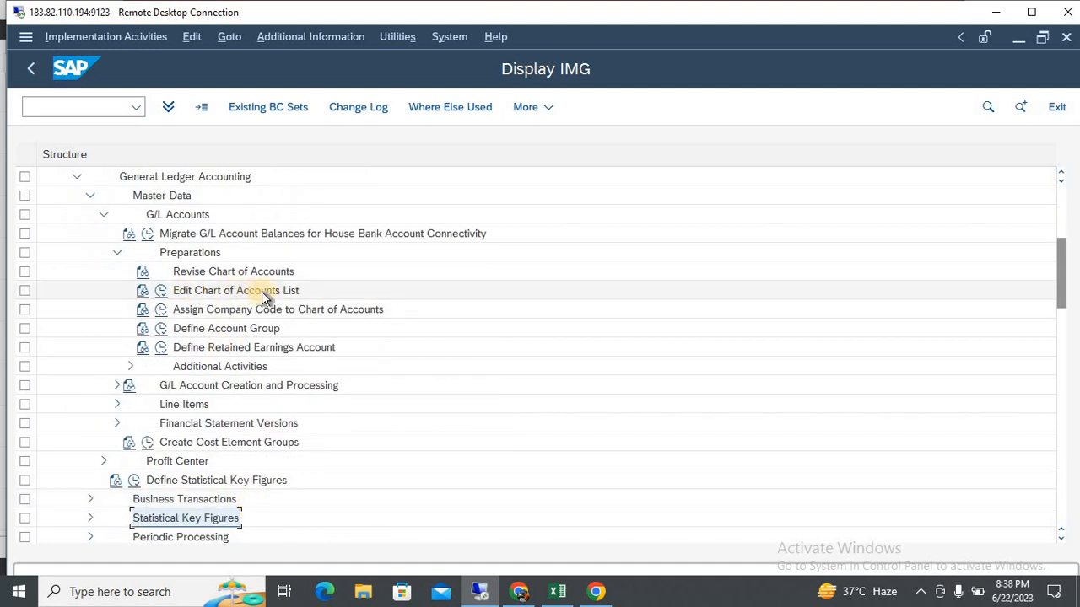
click(162, 291)
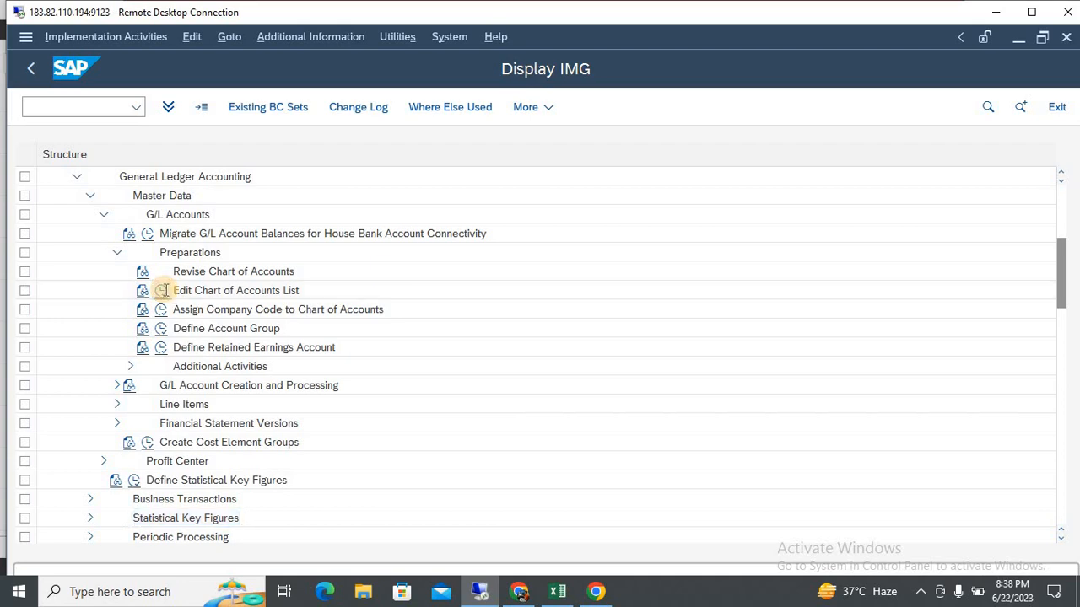
Check the New Entry line in the Excel workbook, then create a new entry in SAP with chart of accounts code 0832.
key(alt+Tab)
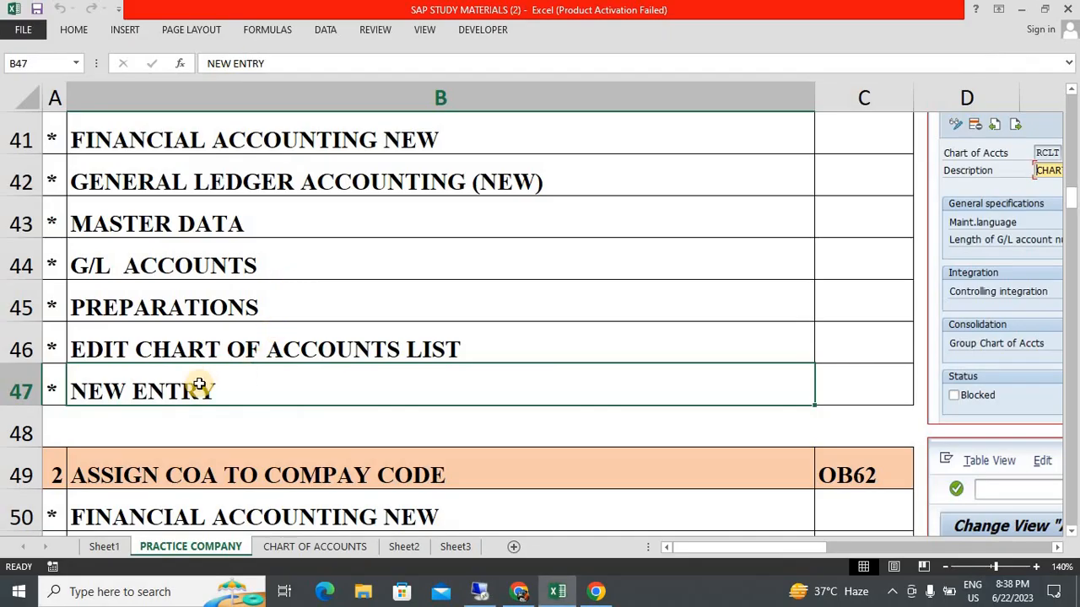
key(alt+Tab)
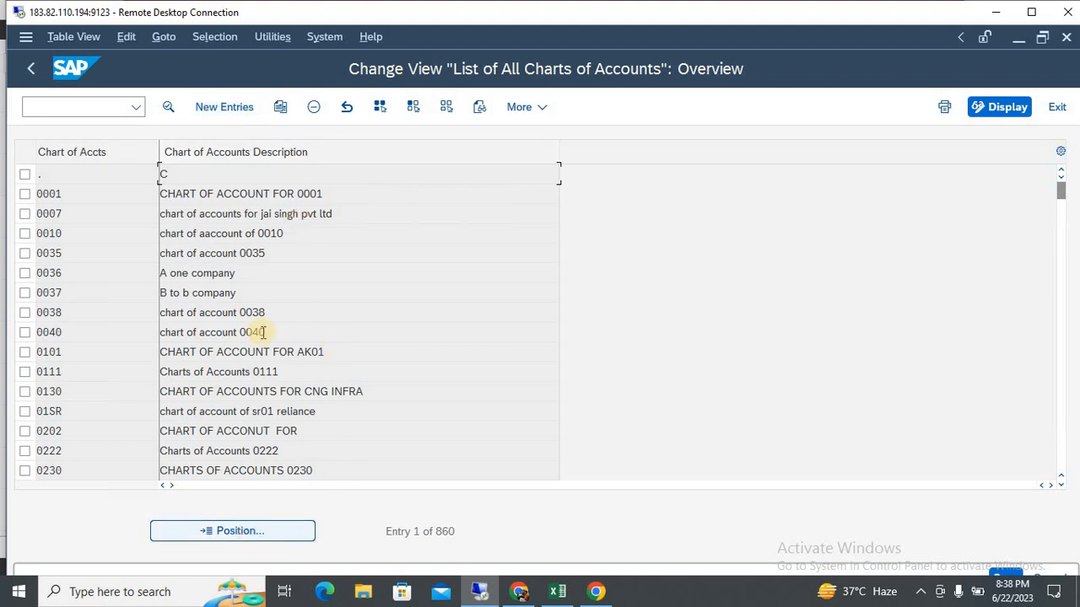
click(211, 111)
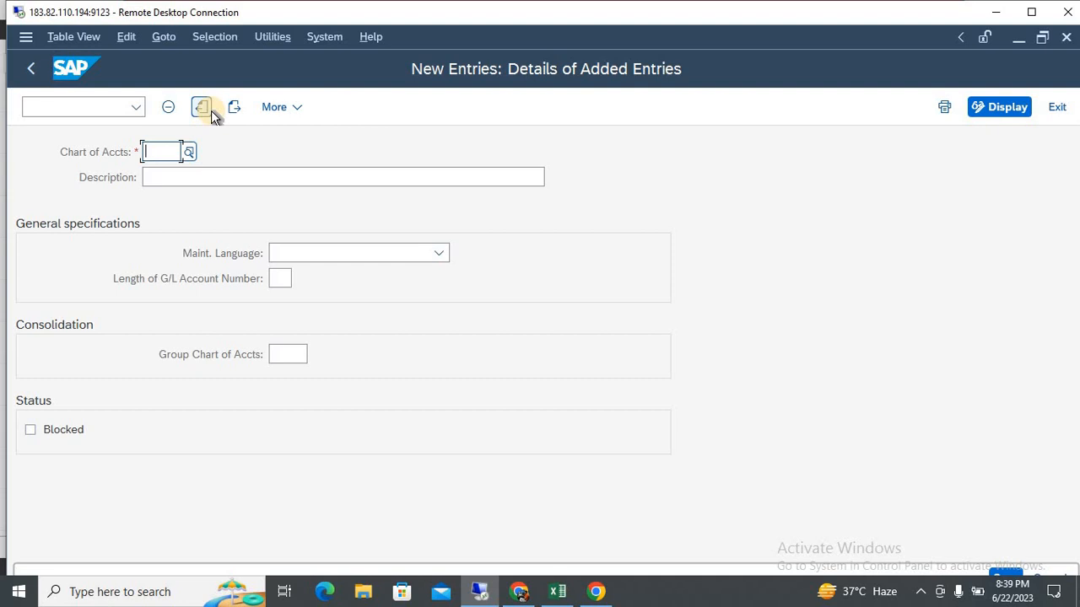
text(3)
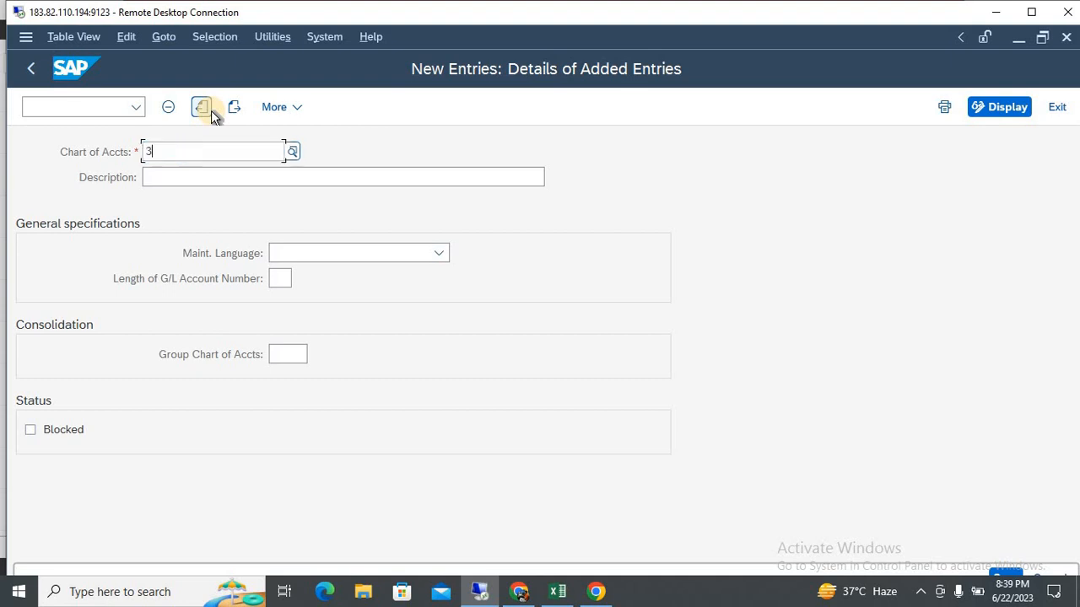
key(BackSpace)
text(0)
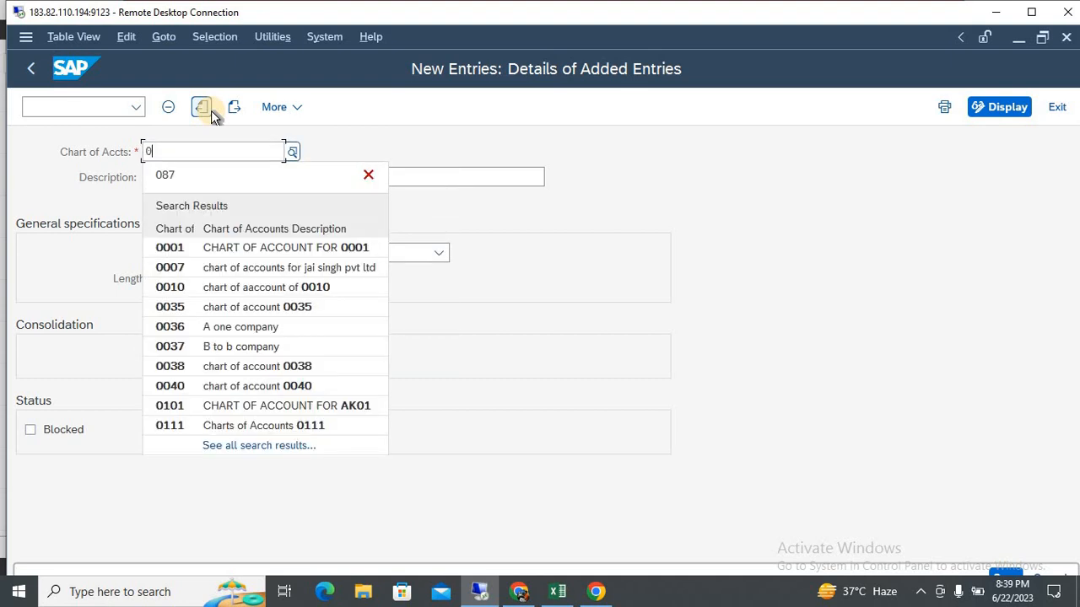
text(3)
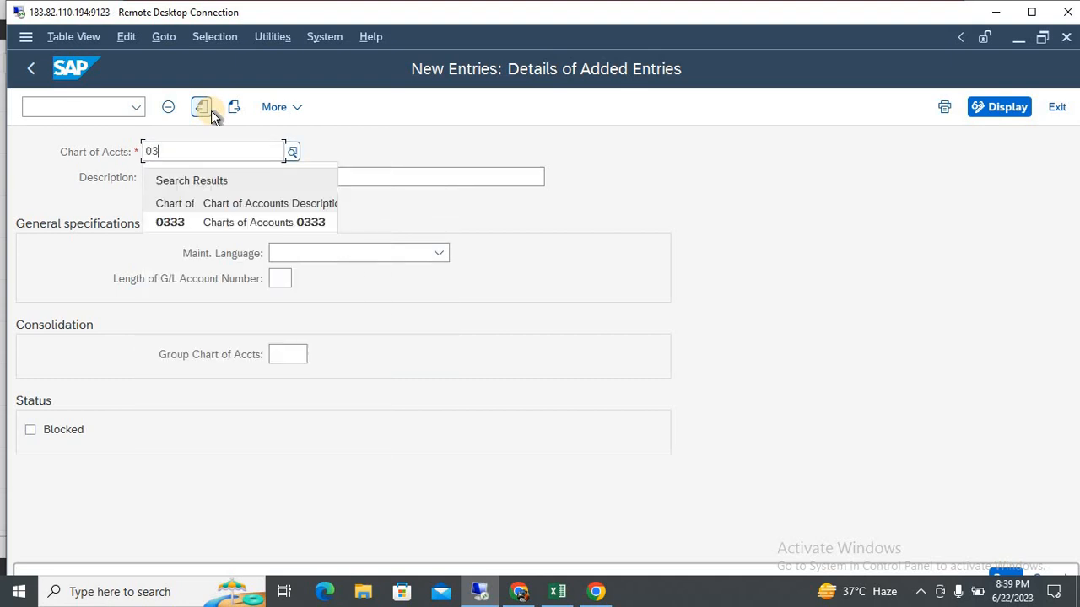
key(BackSpace)
text(832)
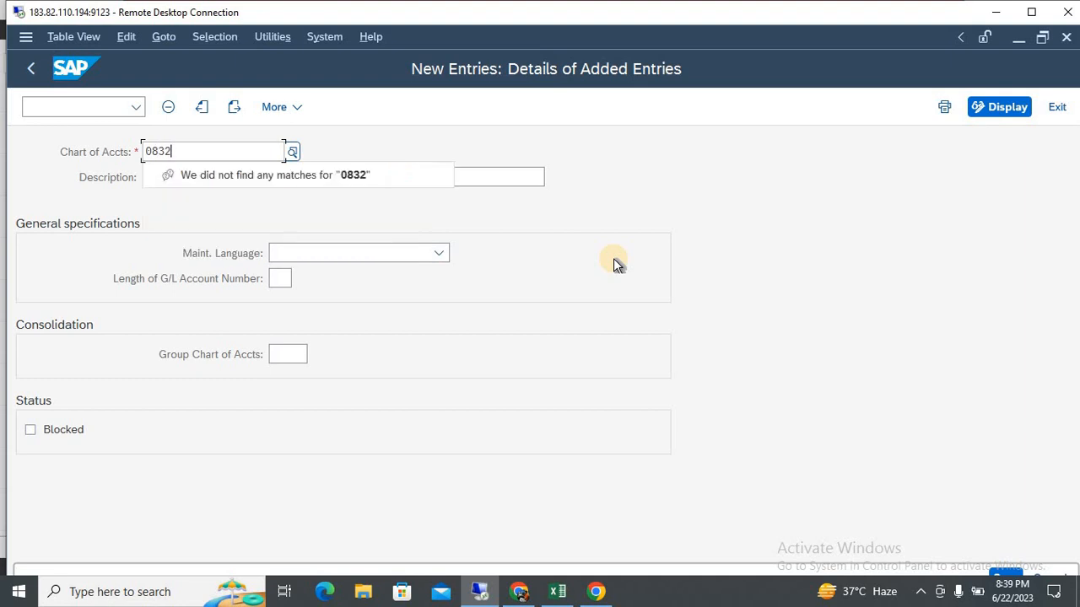
Enter CHART OF ACCOUNTS FOR ICICI BANK as the description of chart of accounts 0832.
click(490, 173)
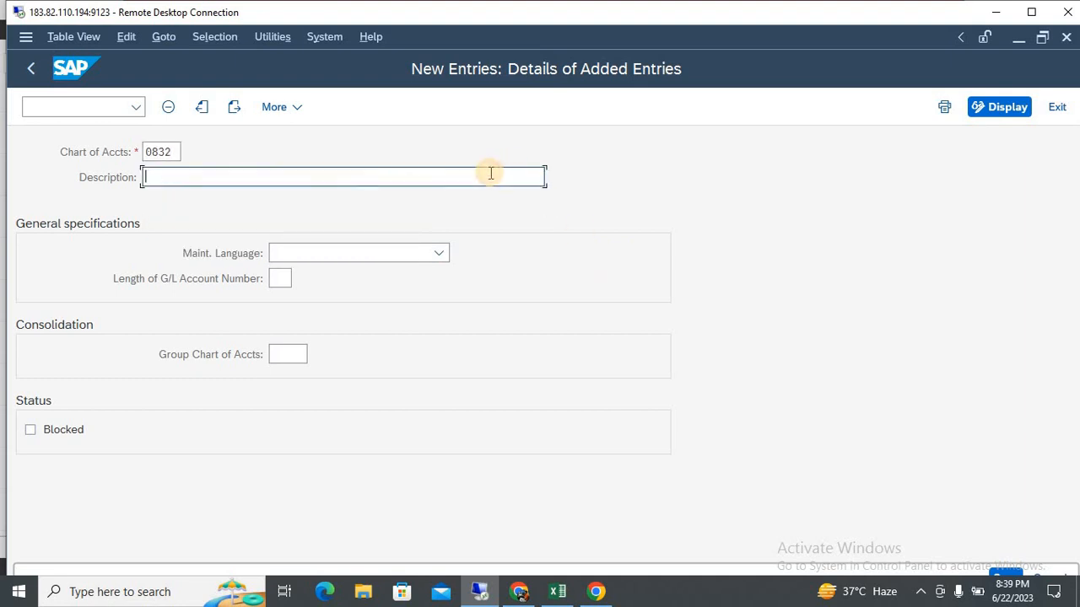
text(CHART)
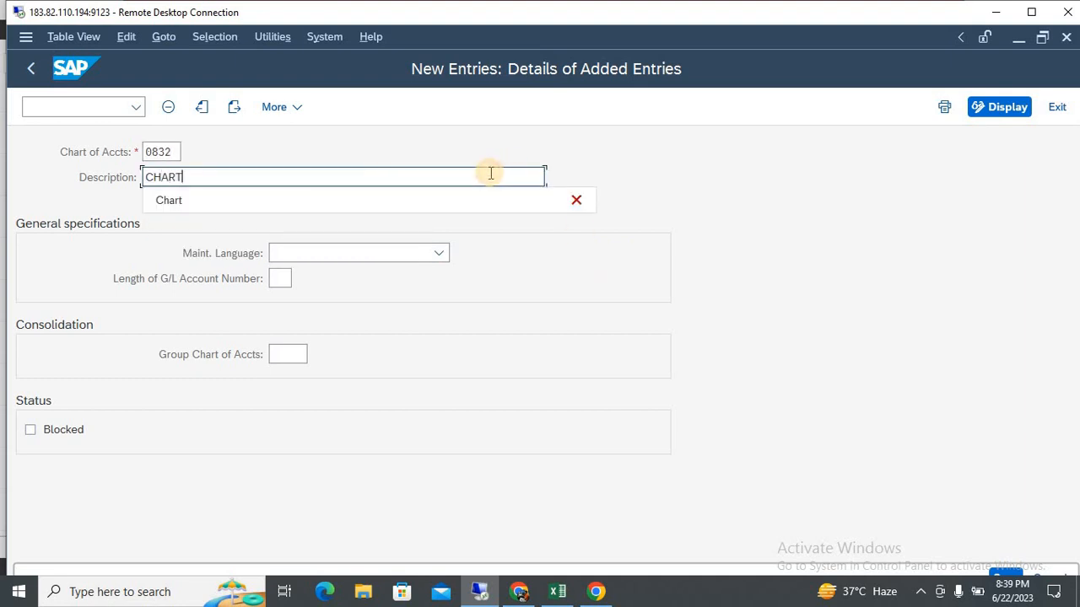
text( OF ACCOUNT)
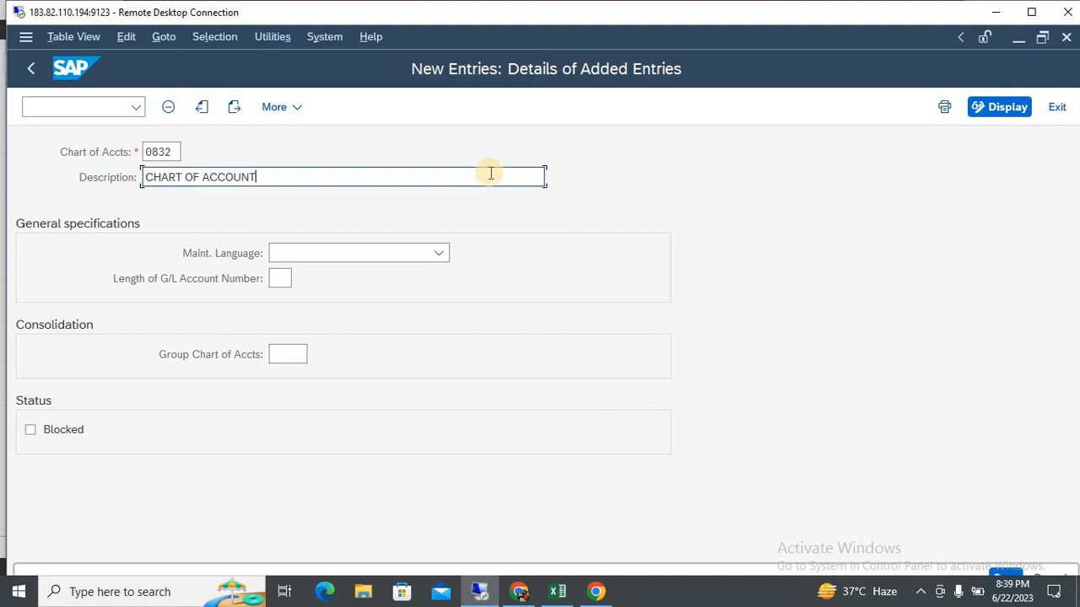
text(S FOR ICICI BANK)
double_click(169, 153)
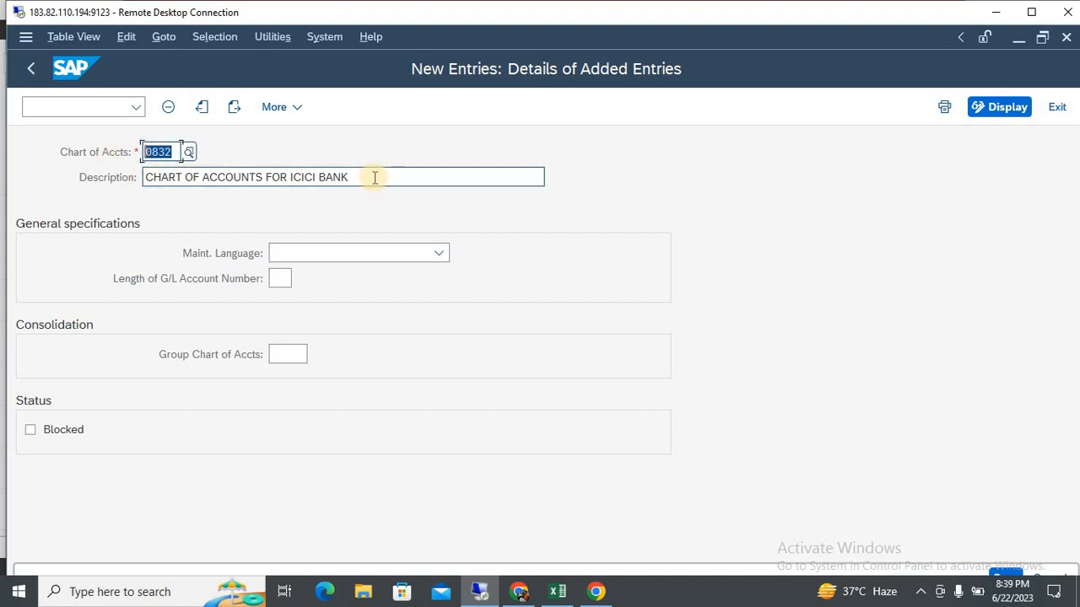
key(Tab)
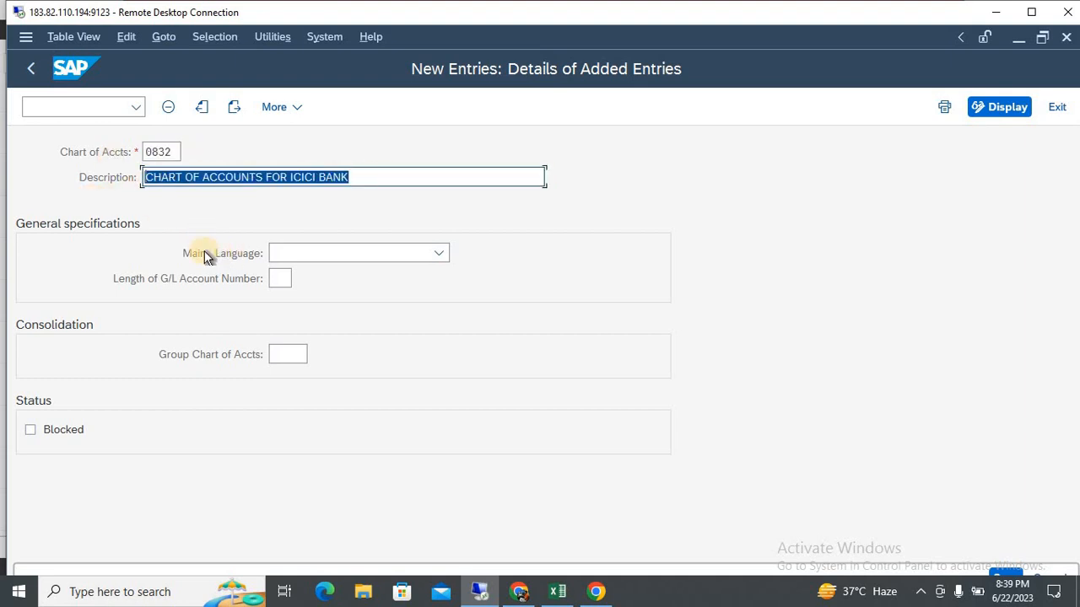
Set the maintenance language to English and the length of the G/L account number to 3, checking the allowed lengths.
click(349, 257)
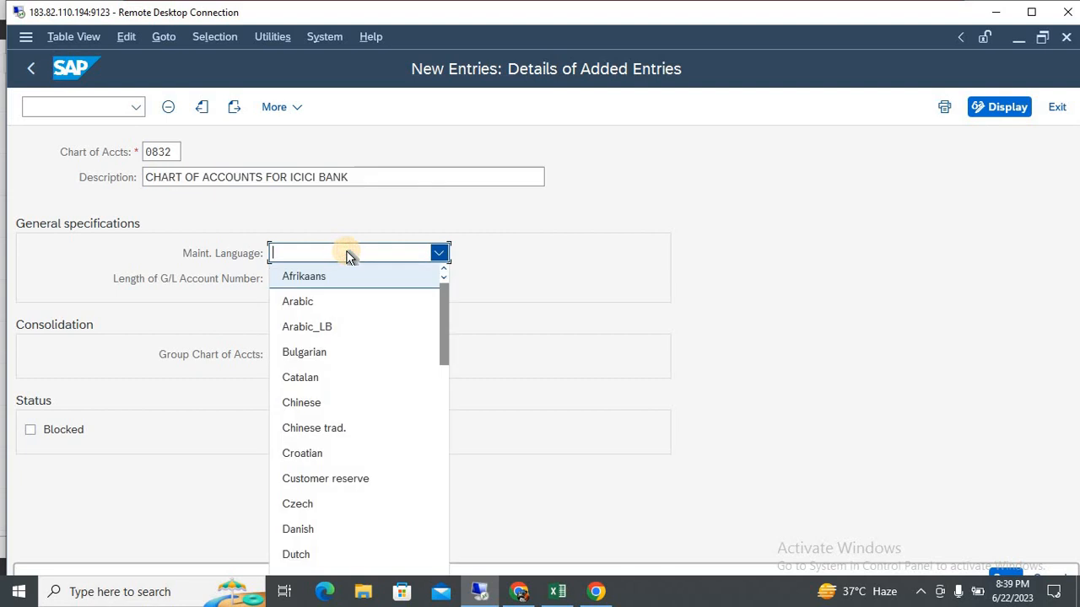
key(e)
key(Return)
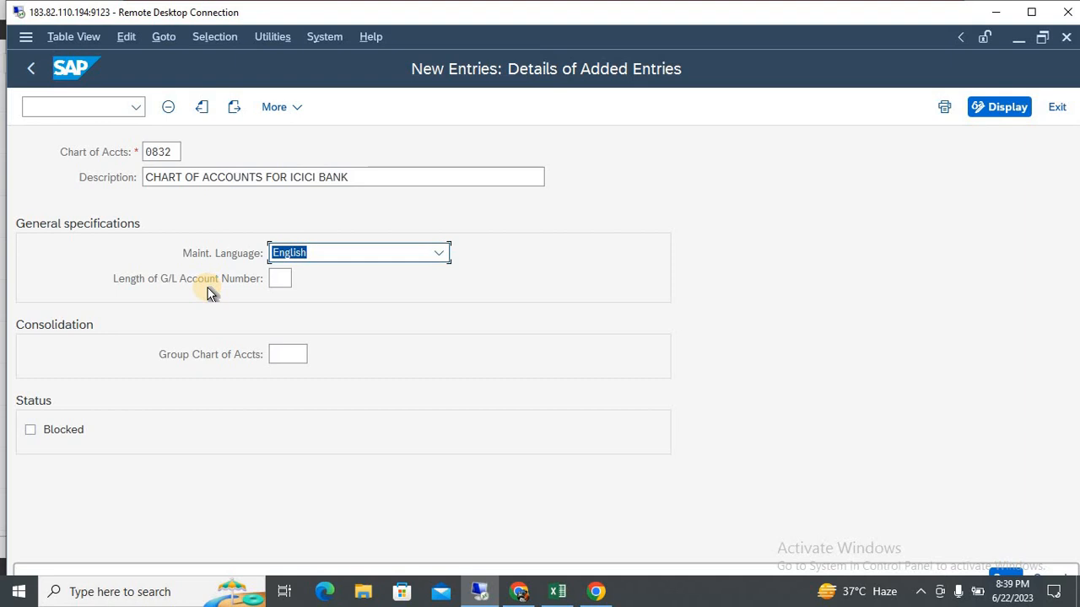
click(281, 281)
click(302, 282)
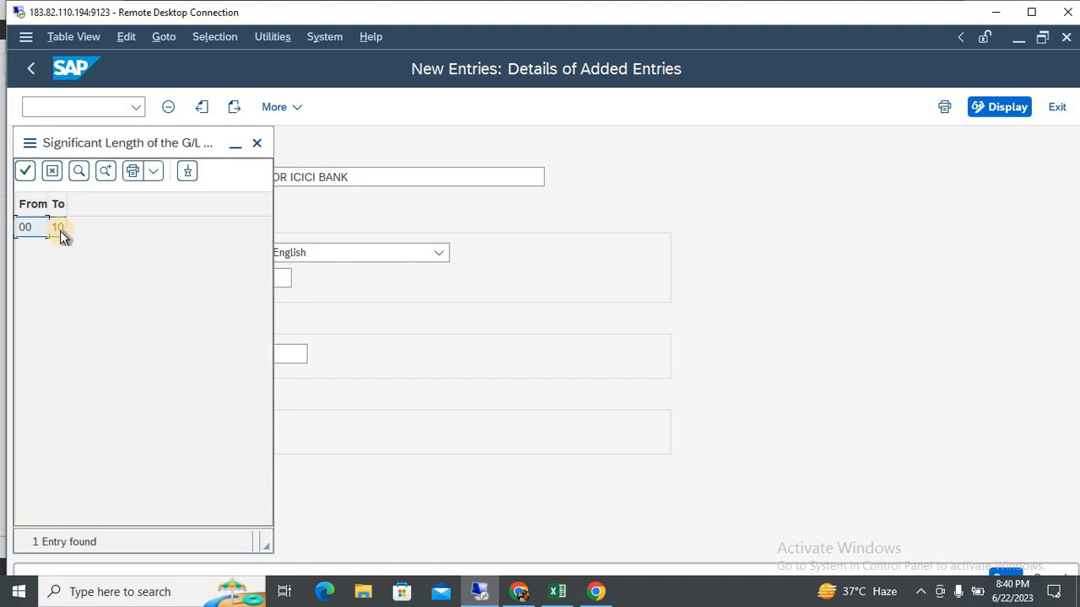
click(258, 144)
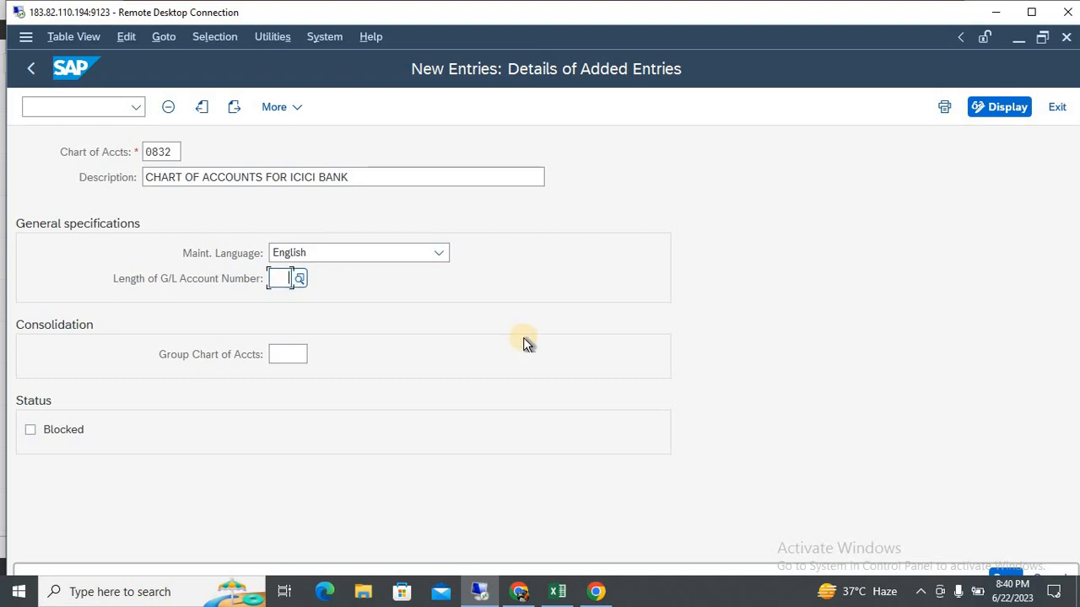
text(3)
key(Return)
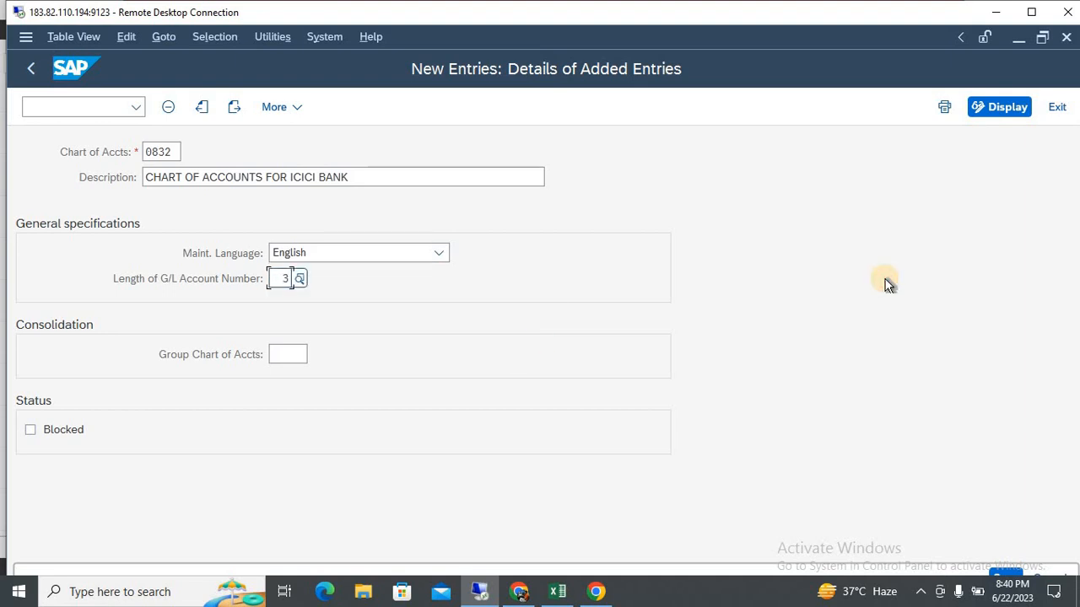
Maximize the remote session, save chart of accounts 0832 with the proposed customizing request and return to the IMG structure.
click(1031, 12)
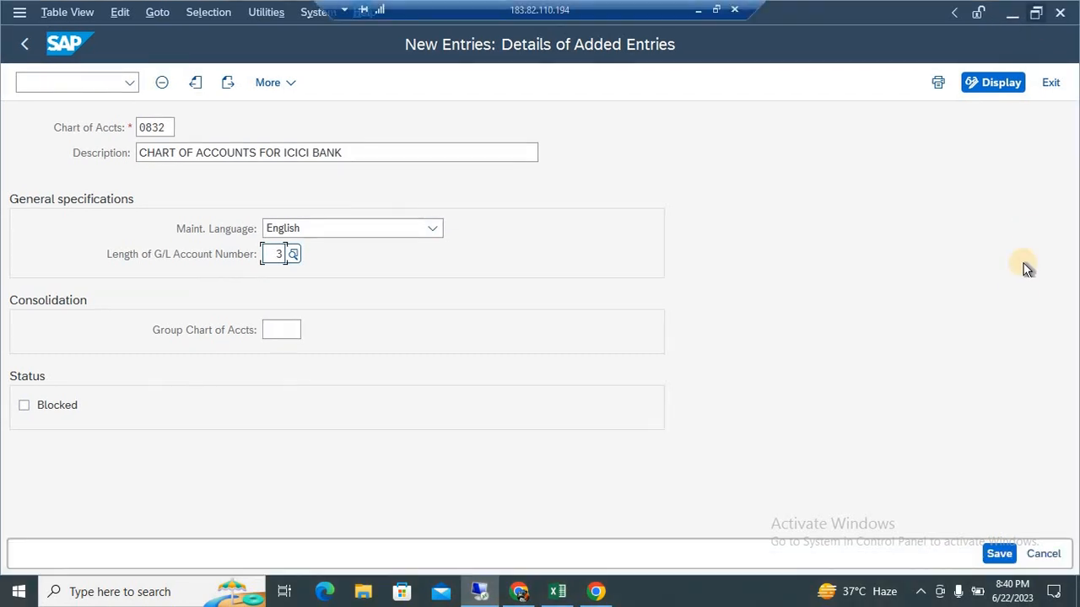
click(998, 555)
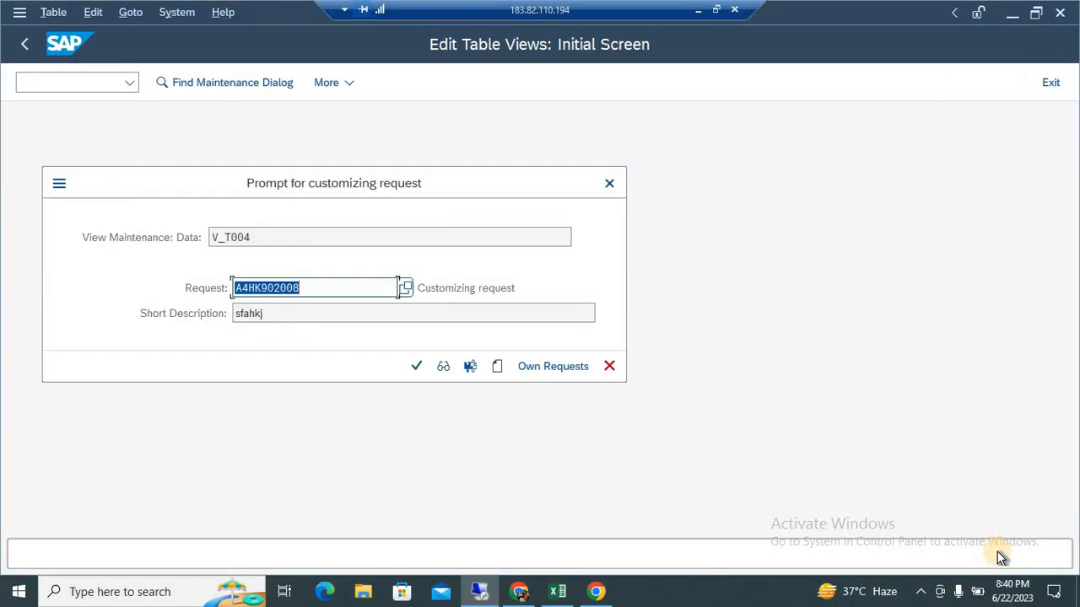
key(Return)
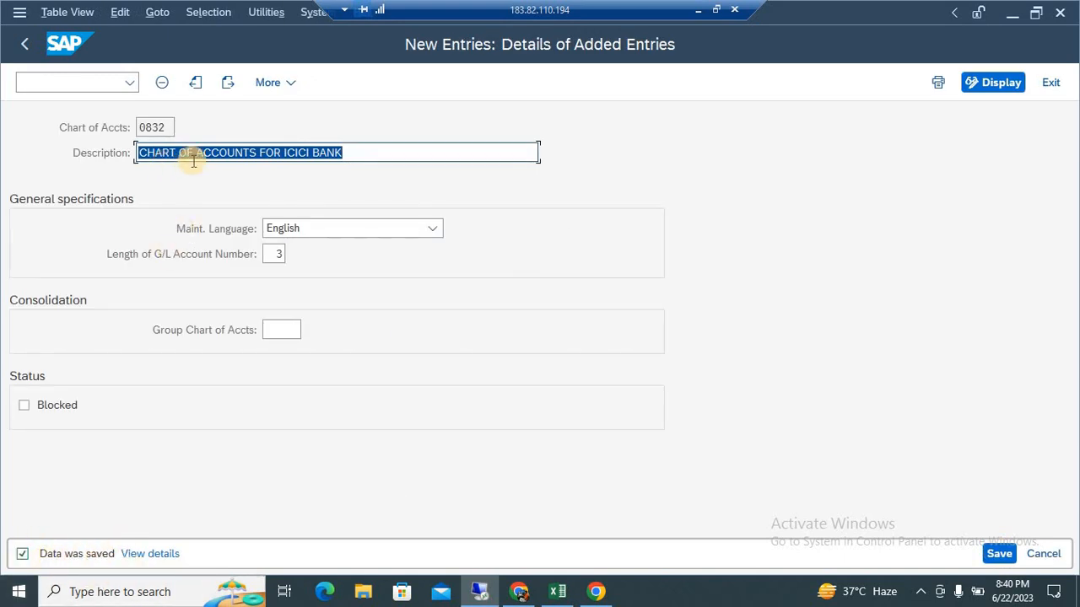
drag(355, 150, 116, 149)
key(F3)
key(F3)
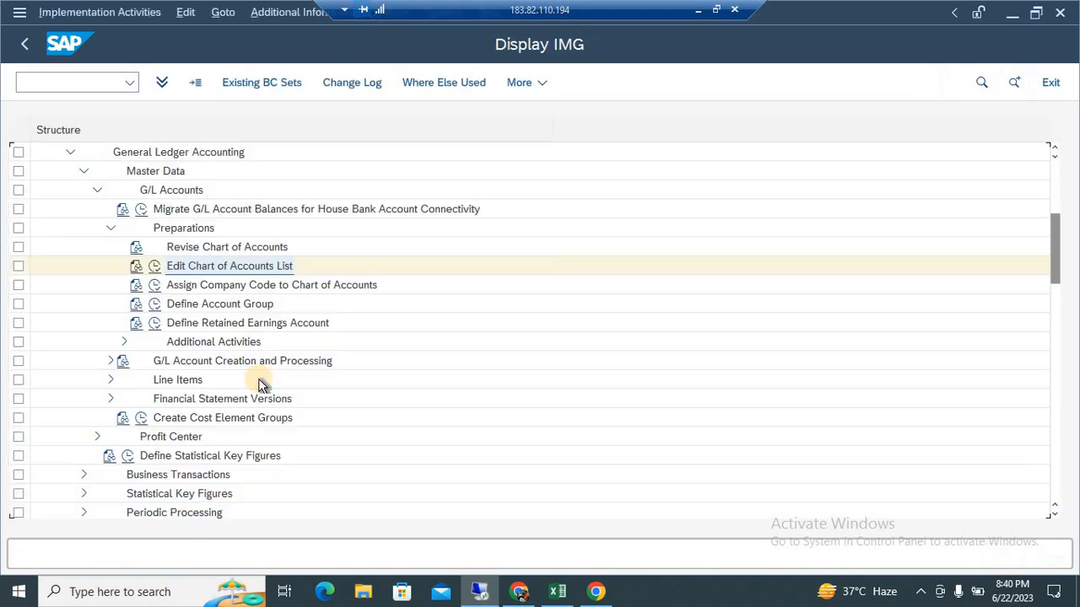
Open Edit Chart of Accounts List and create a new entry 0833 with the description CHART OF ACCOUNTS FOR ICICI BANK.
click(236, 267)
click(154, 266)
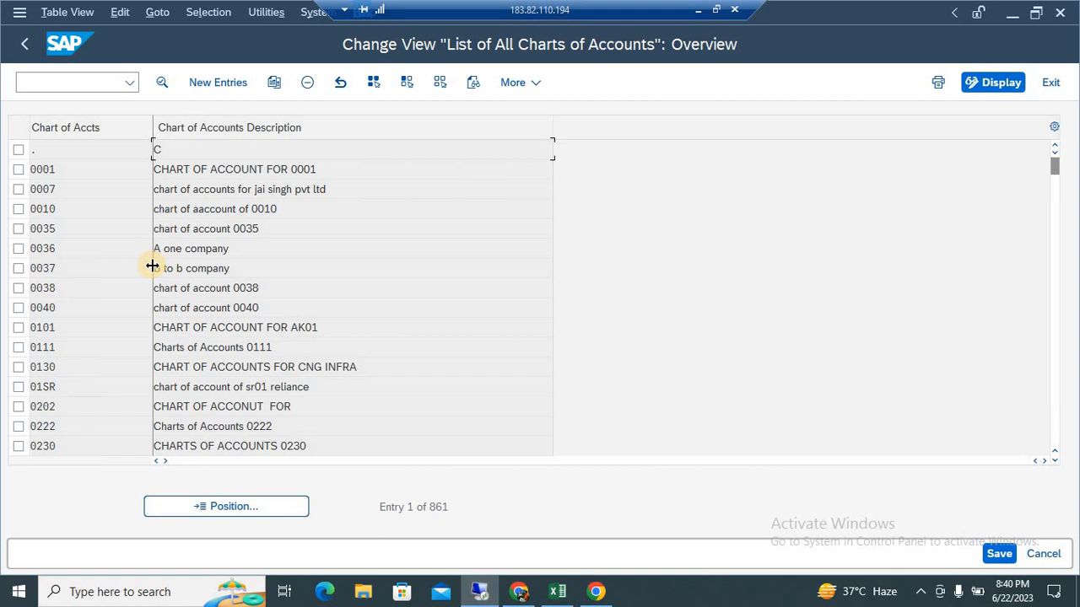
click(210, 85)
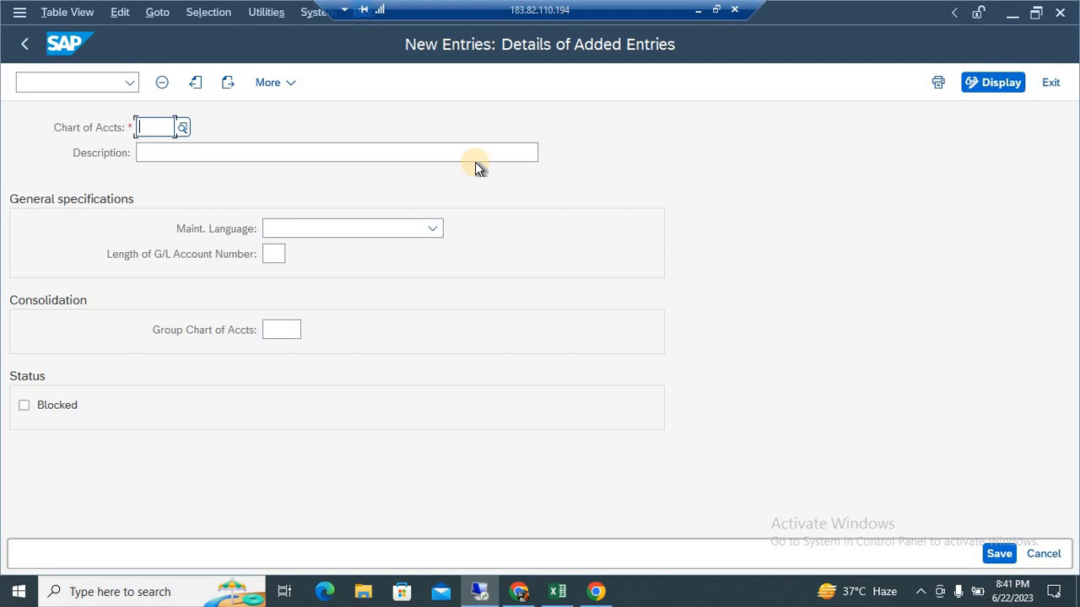
text(08)
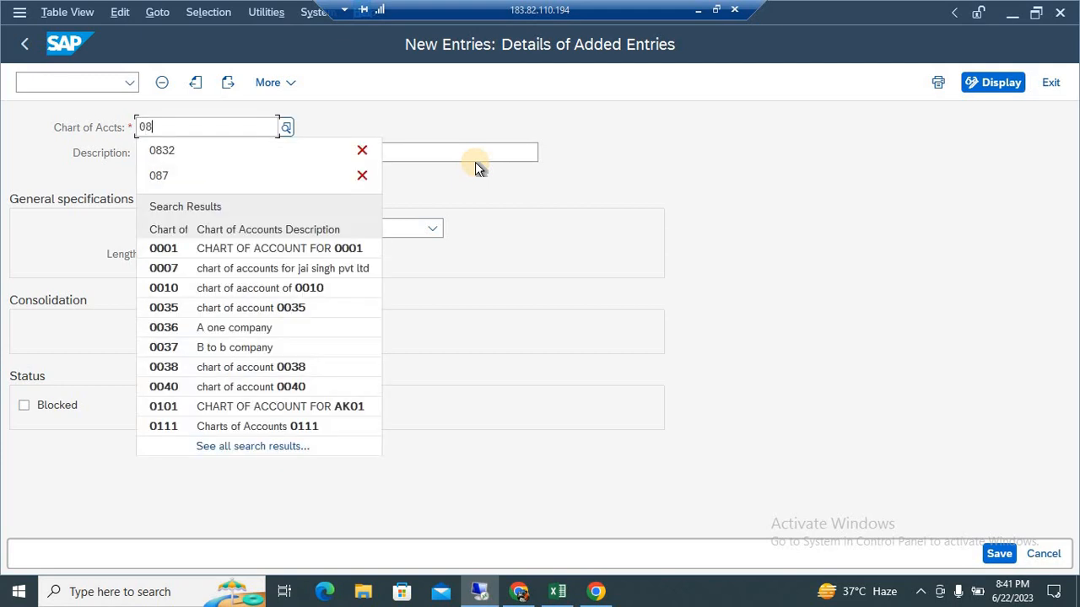
text(33)
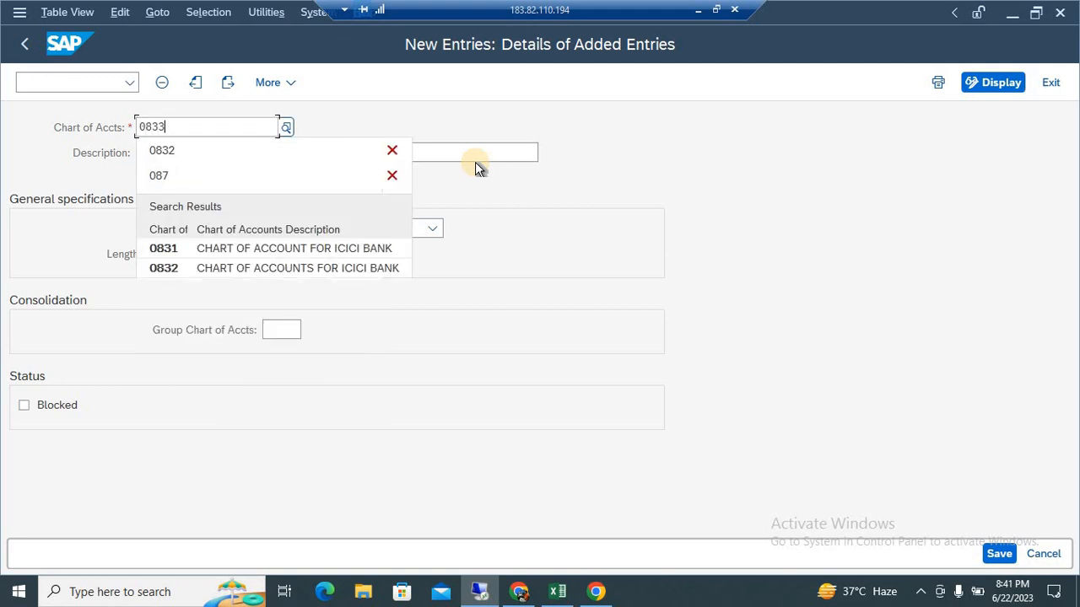
key(Tab)
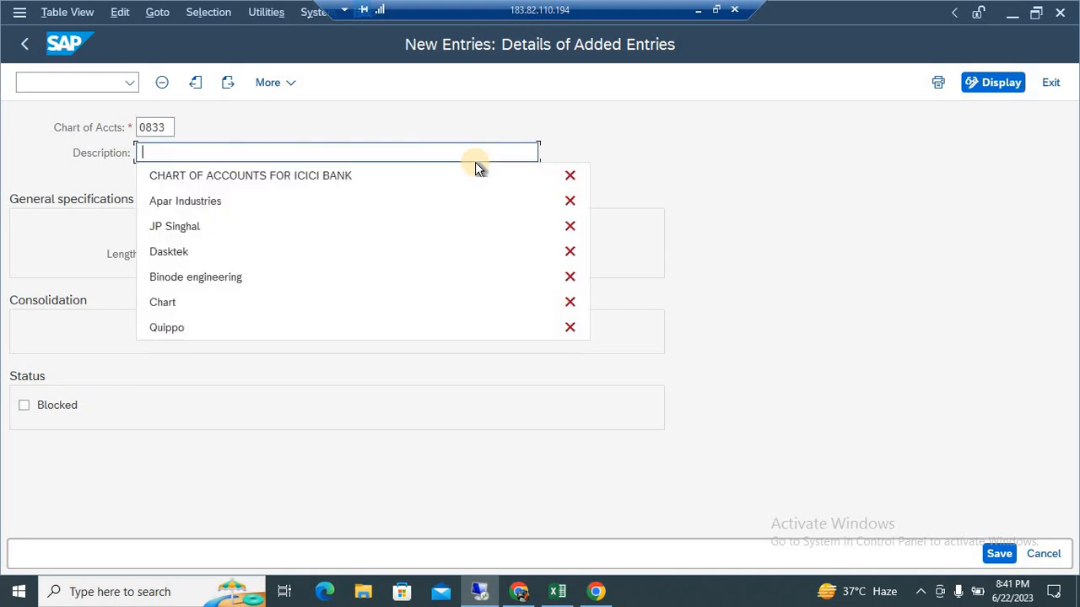
click(475, 169)
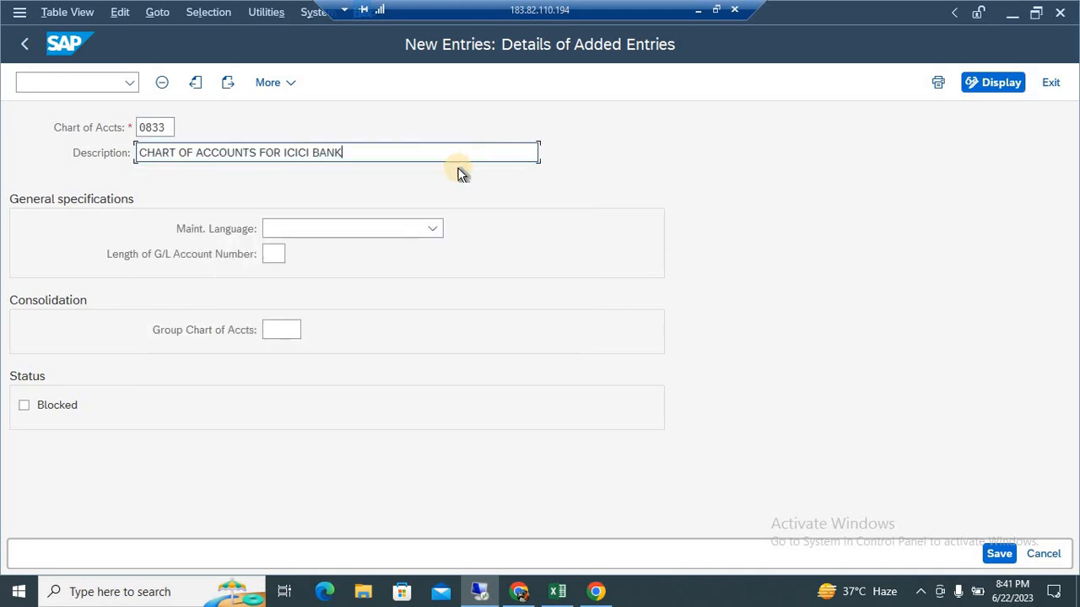
Set the maintenance language to English and the G/L account number length to 4 for chart of accounts 0833, checking the allowed lengths.
click(376, 226)
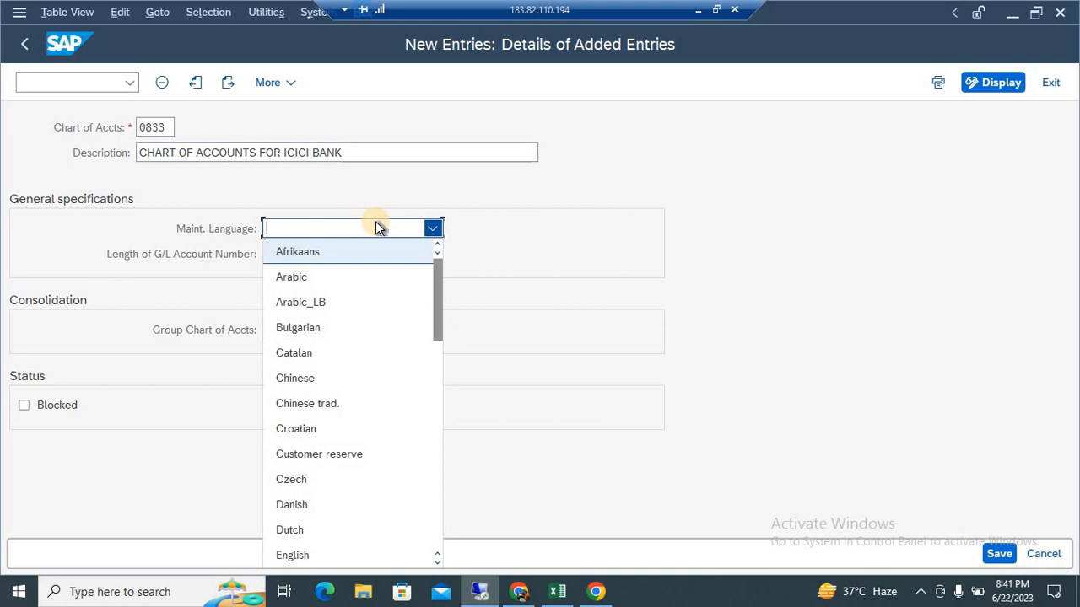
key(e)
key(Return)
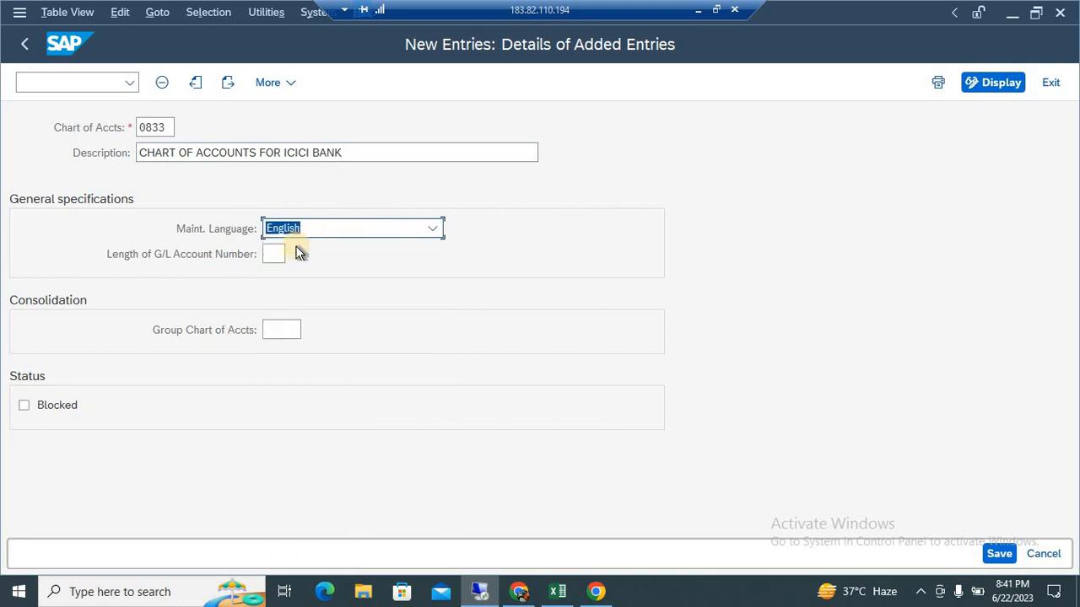
click(272, 255)
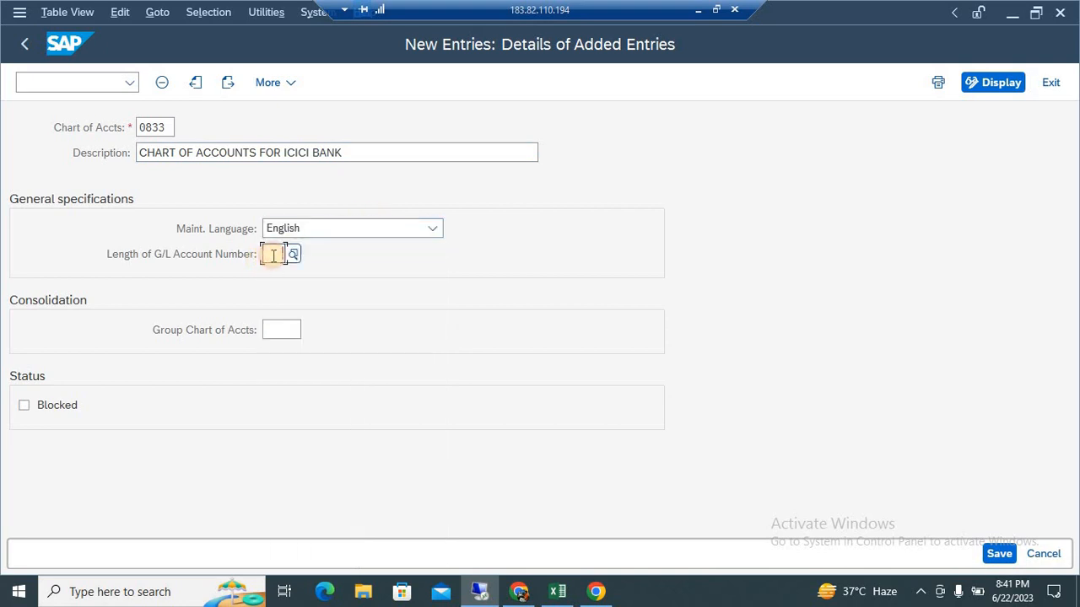
click(297, 255)
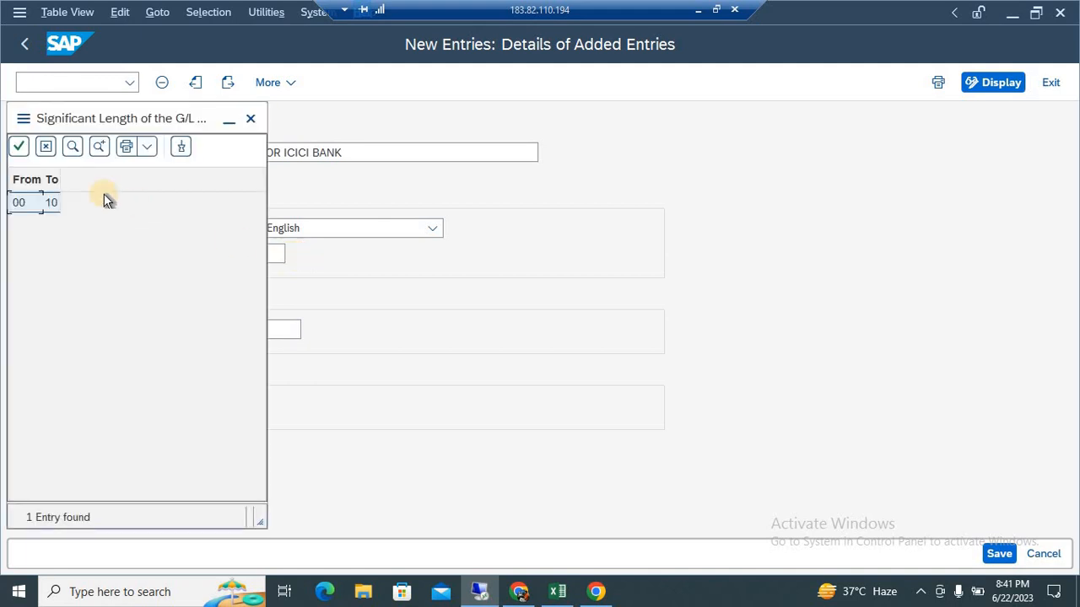
click(252, 121)
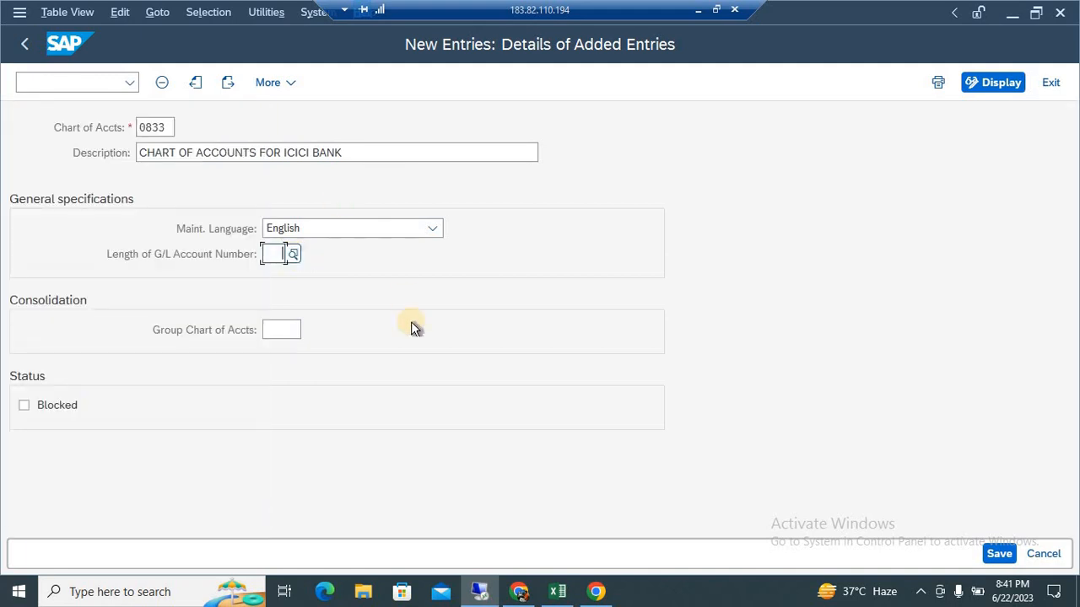
text(4)
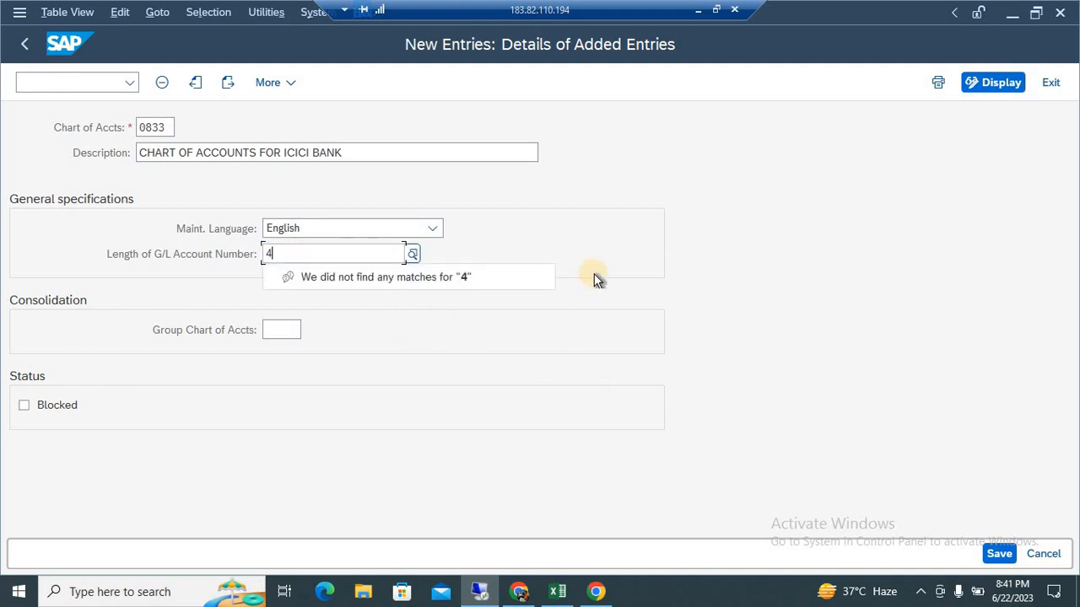
key(Return)
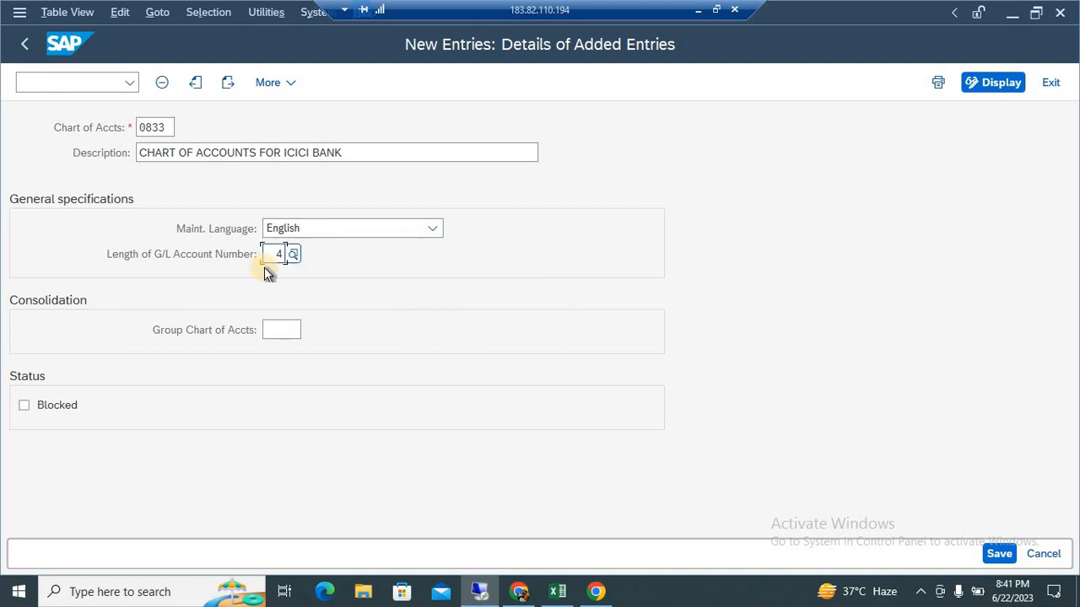
Save chart of accounts 0833 with the proposed customizing request and return to the IMG structure.
click(998, 553)
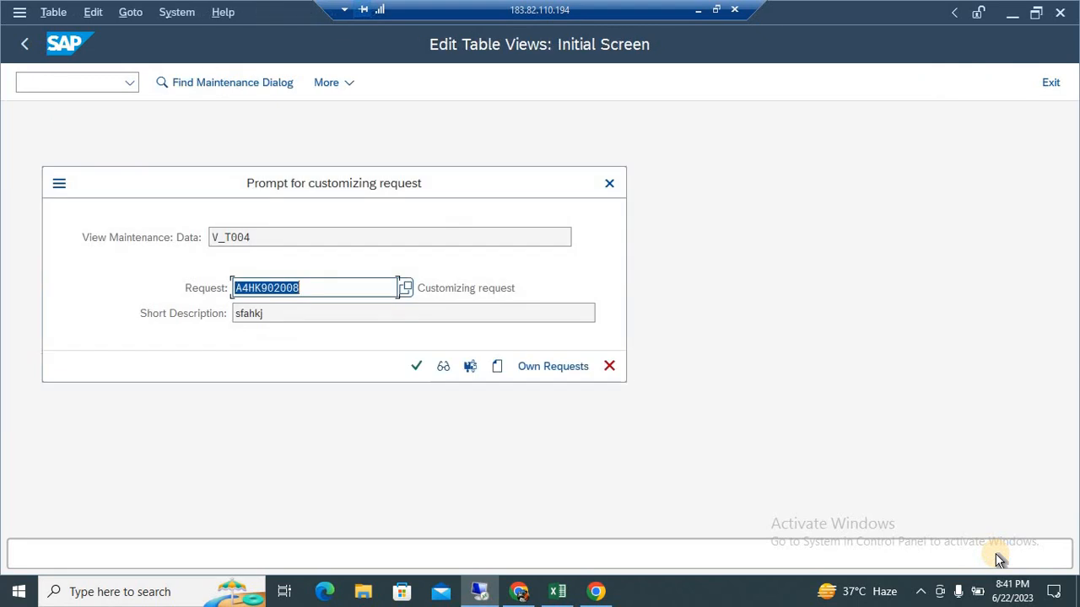
click(417, 367)
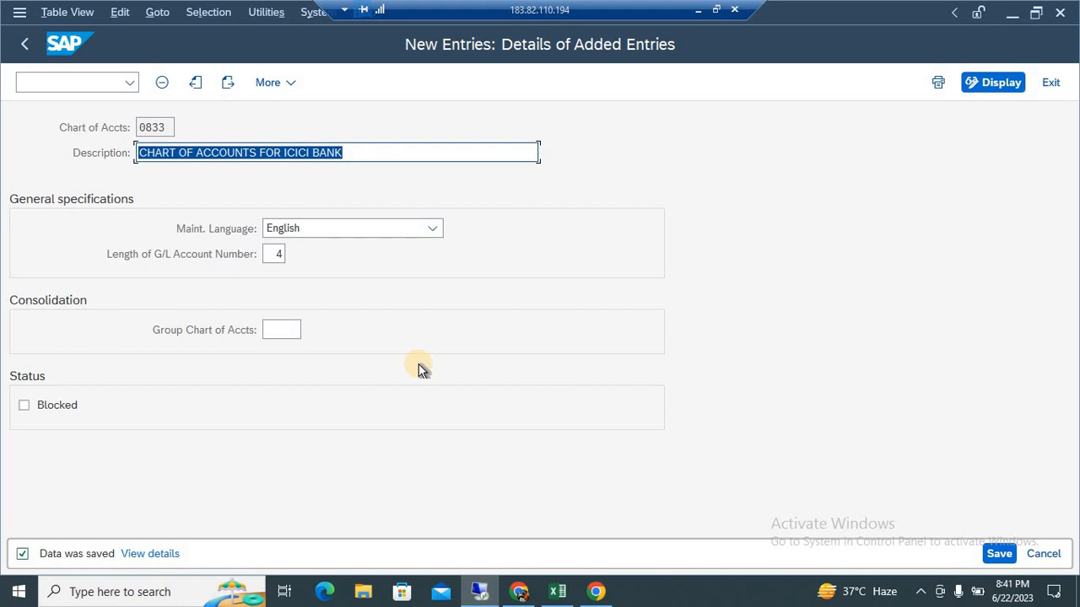
key(F3)
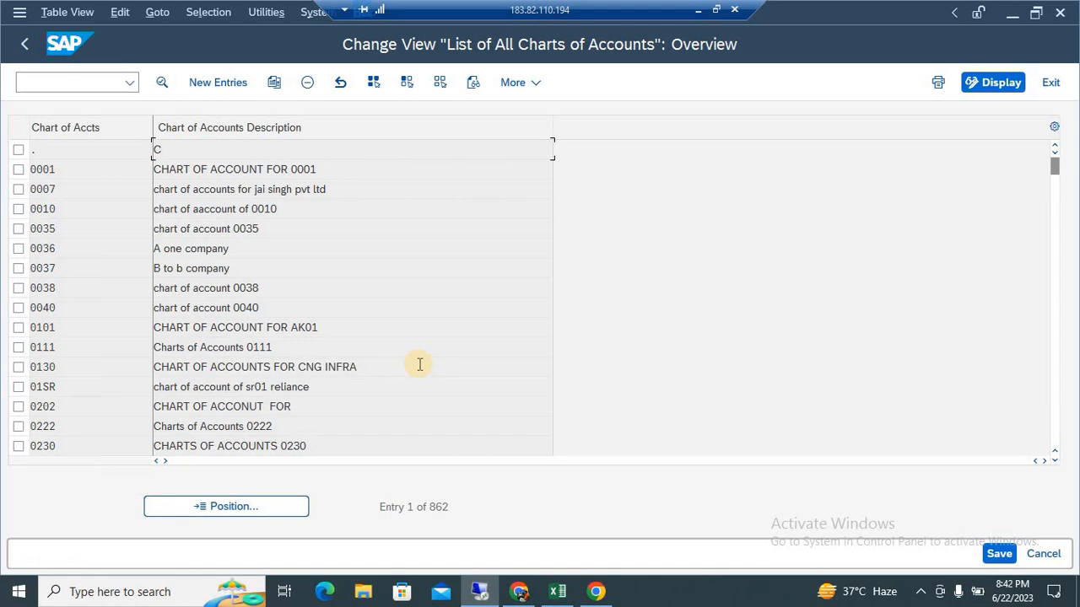
key(F3)
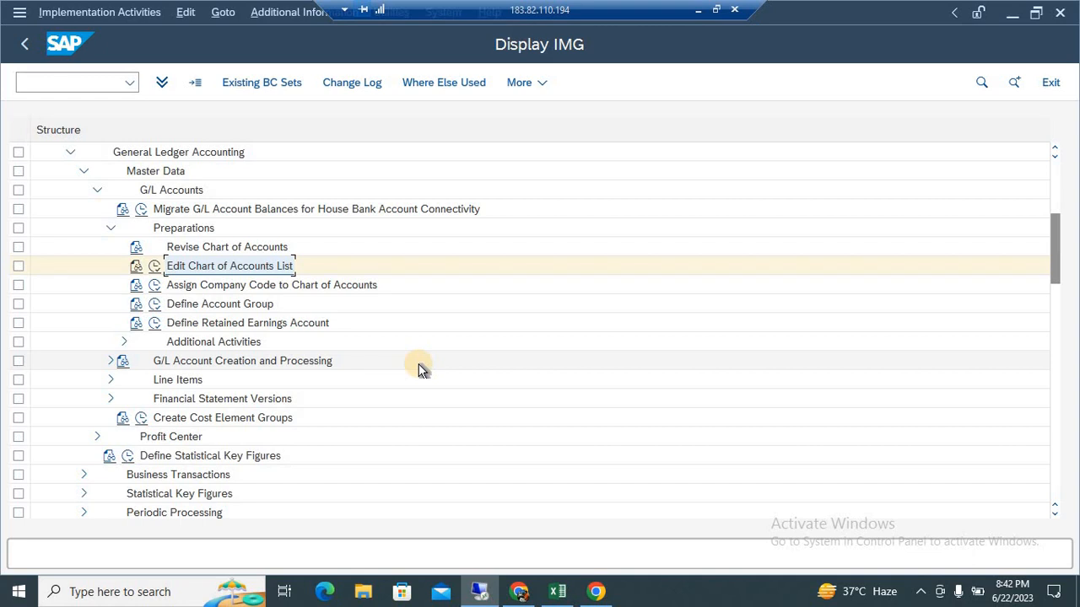
Reduce the remote session to a window, switch to the Excel workbook and go to Financial Accounting New under Define Chart of Accounts.
key(alt+Tab)
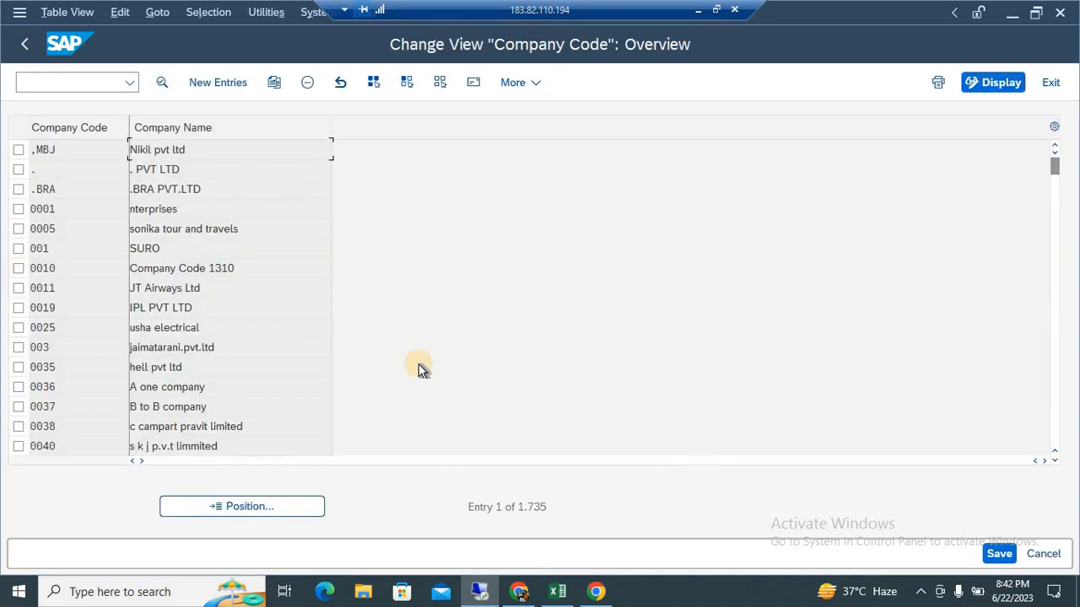
key(alt+Tab)
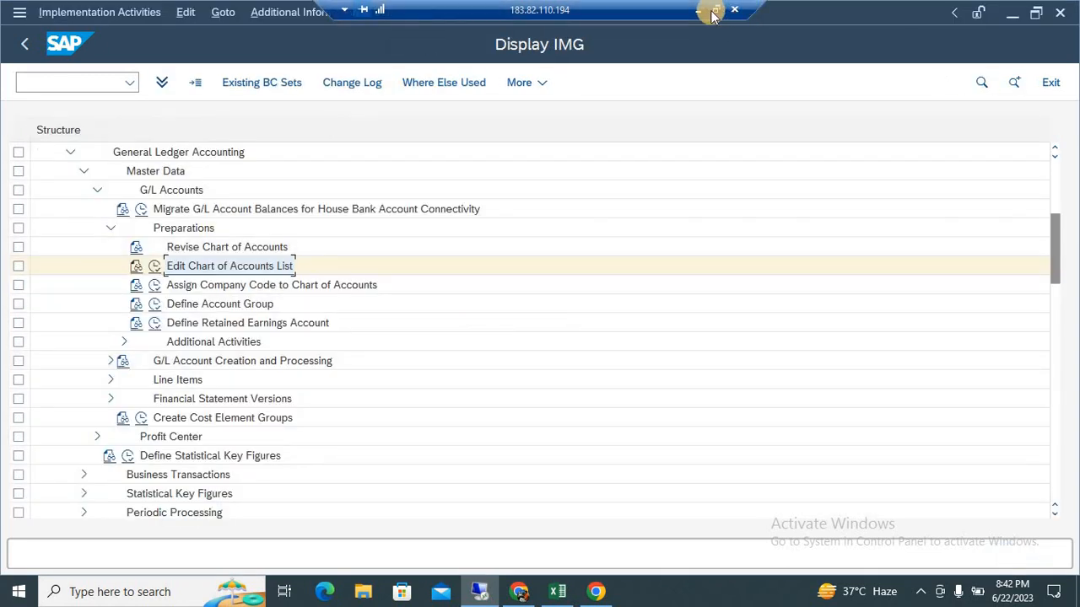
click(712, 12)
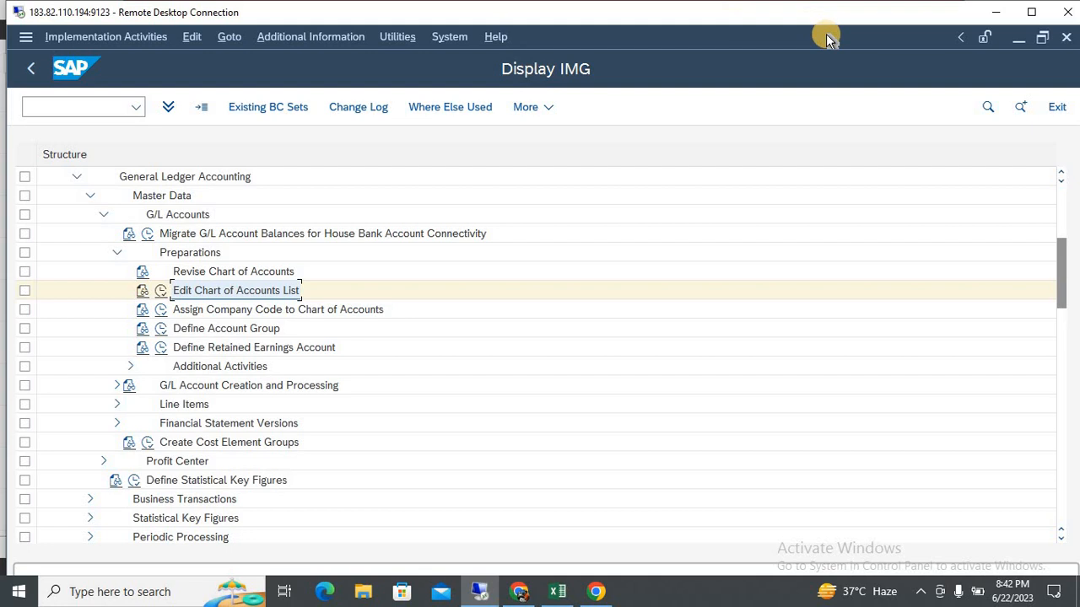
key(alt+Tab)
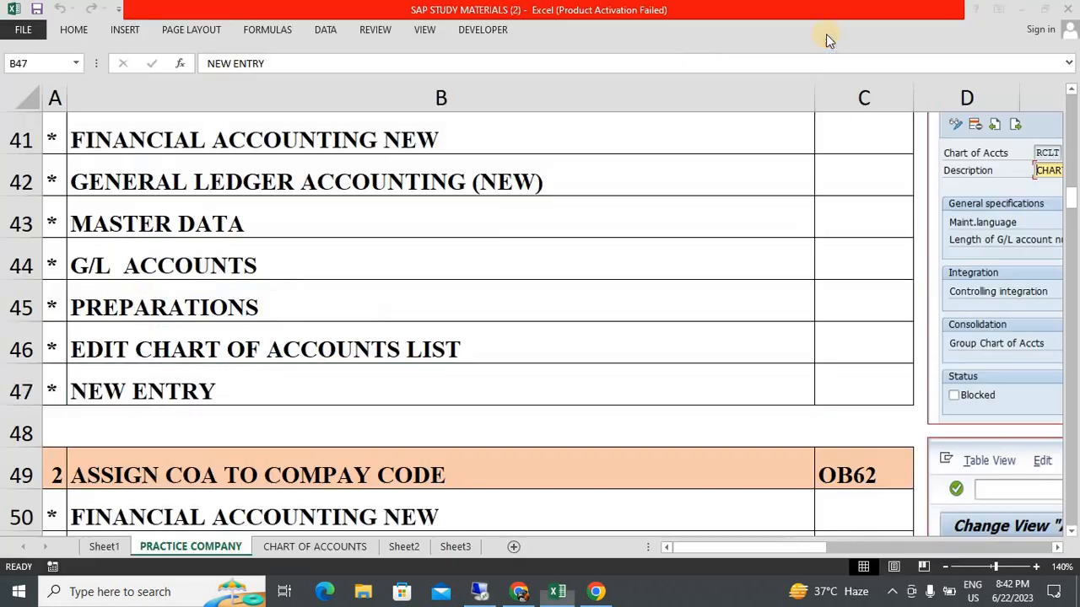
key(Up)
key(Up)
key(Up)
key(Up)
key(Up)
key(Up)
key(Up)
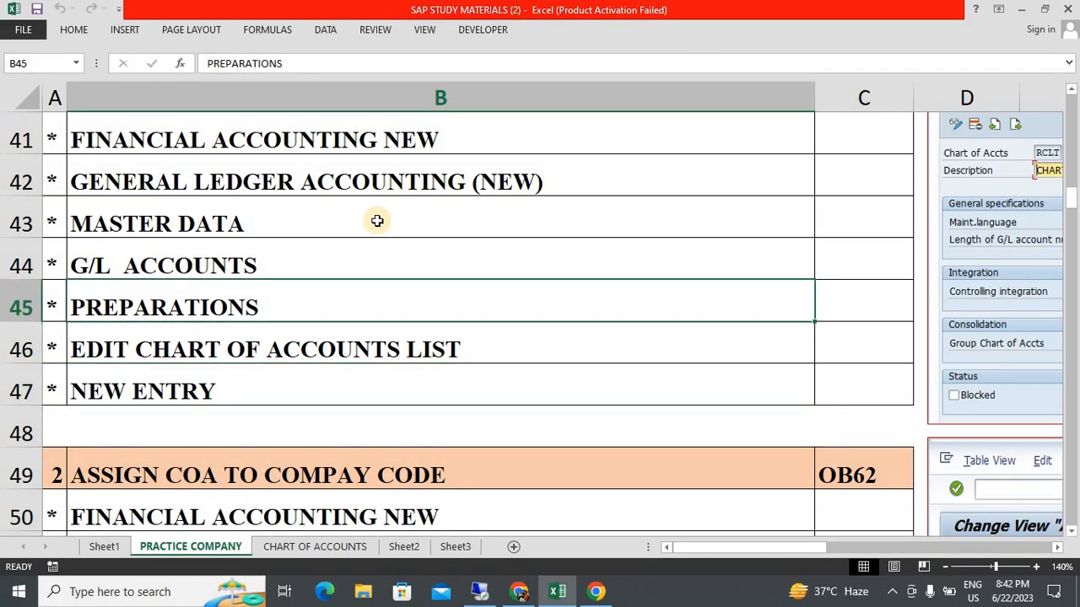
key(Down)
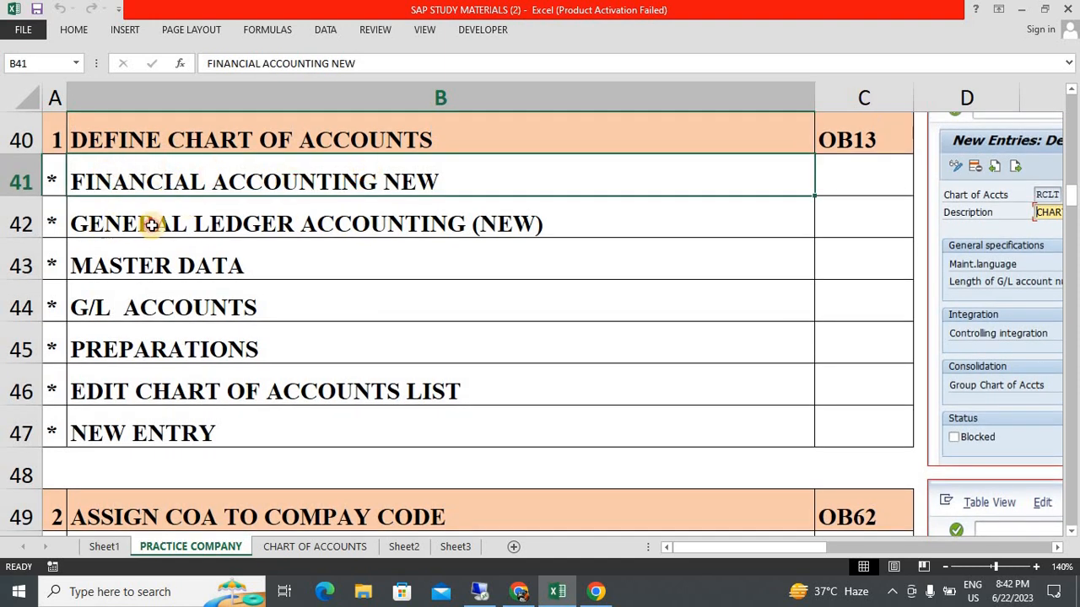
Review the Define Chart of Accounts path in the workbook from General Ledger Accounting (New) to Edit Chart of Accounts List.
click(228, 224)
click(117, 270)
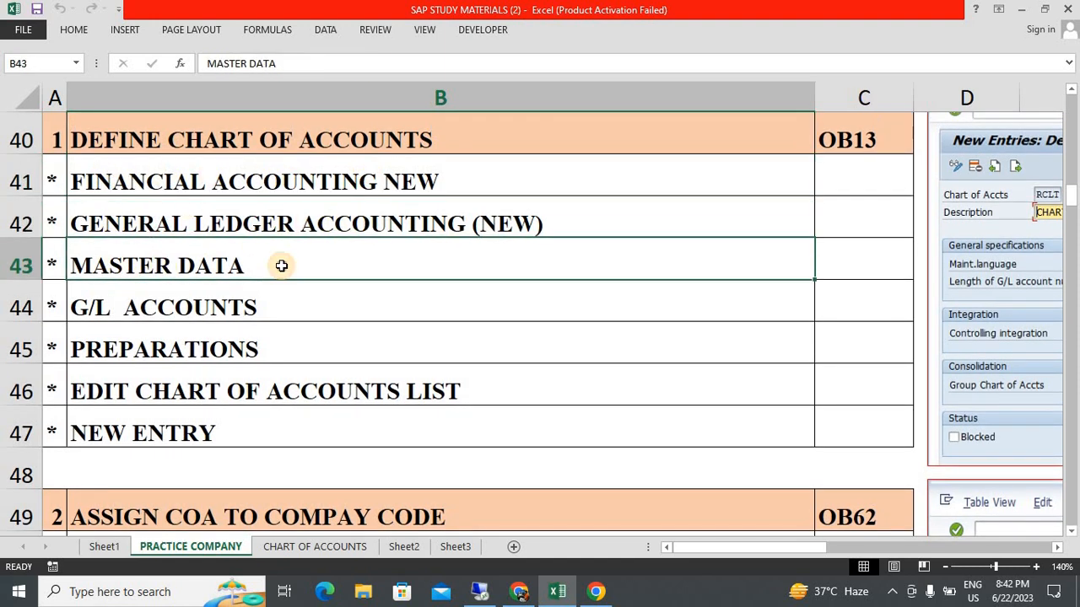
click(299, 288)
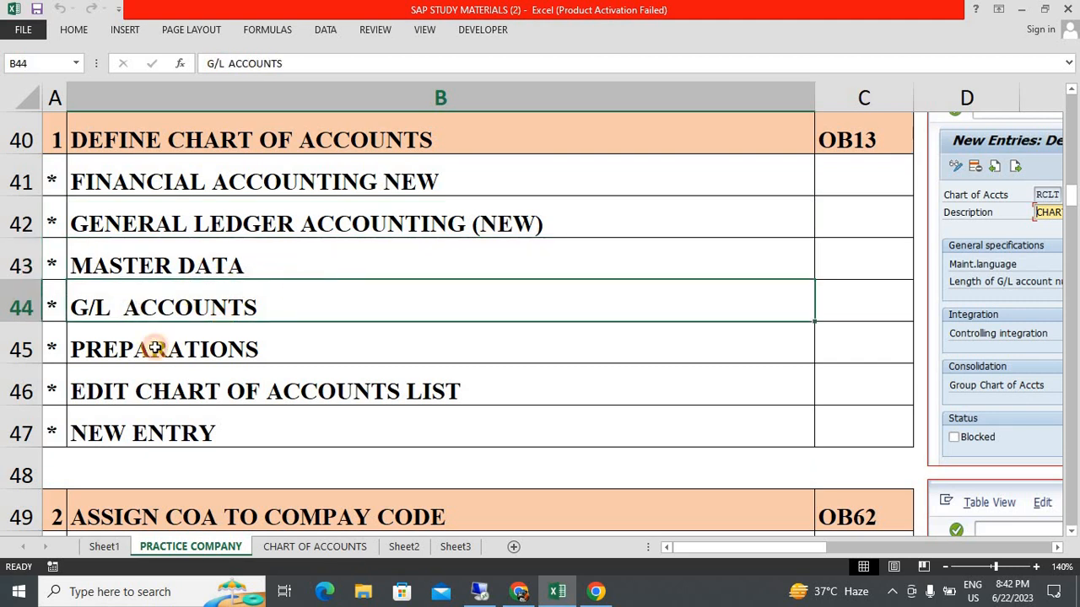
click(253, 347)
click(308, 390)
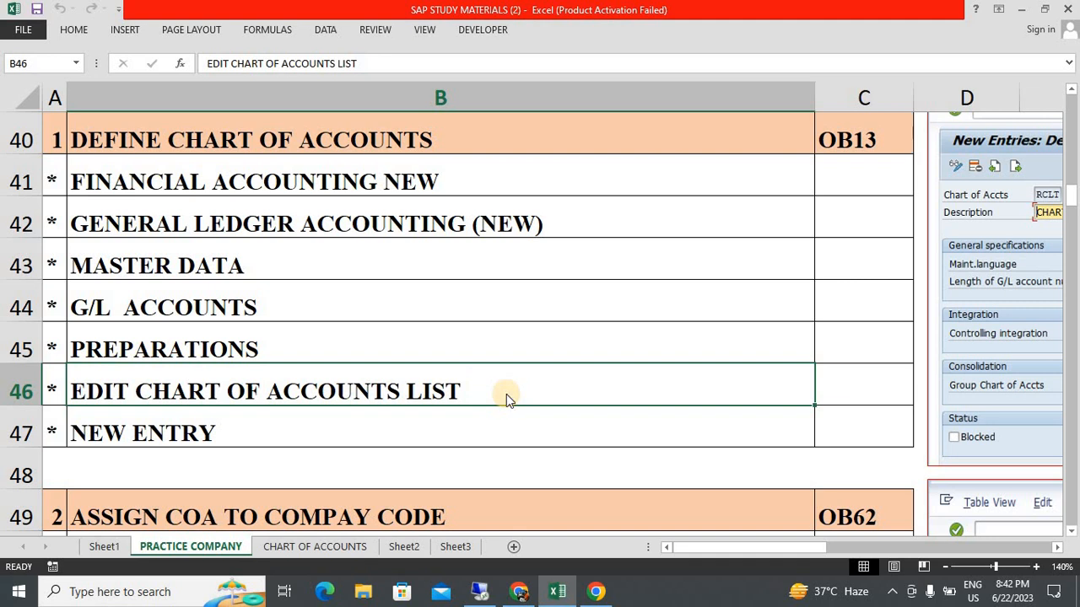
Compare the chart of accounts activities under Preparations in the SAP IMG with the path in the Excel workbook.
key(alt+Tab)
click(218, 293)
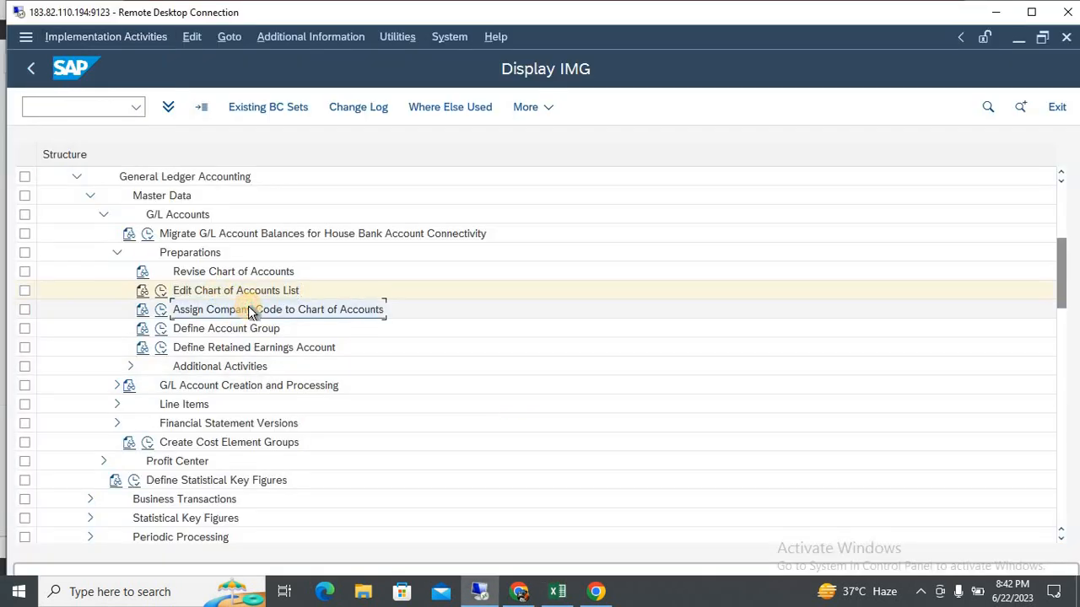
key(alt+Tab)
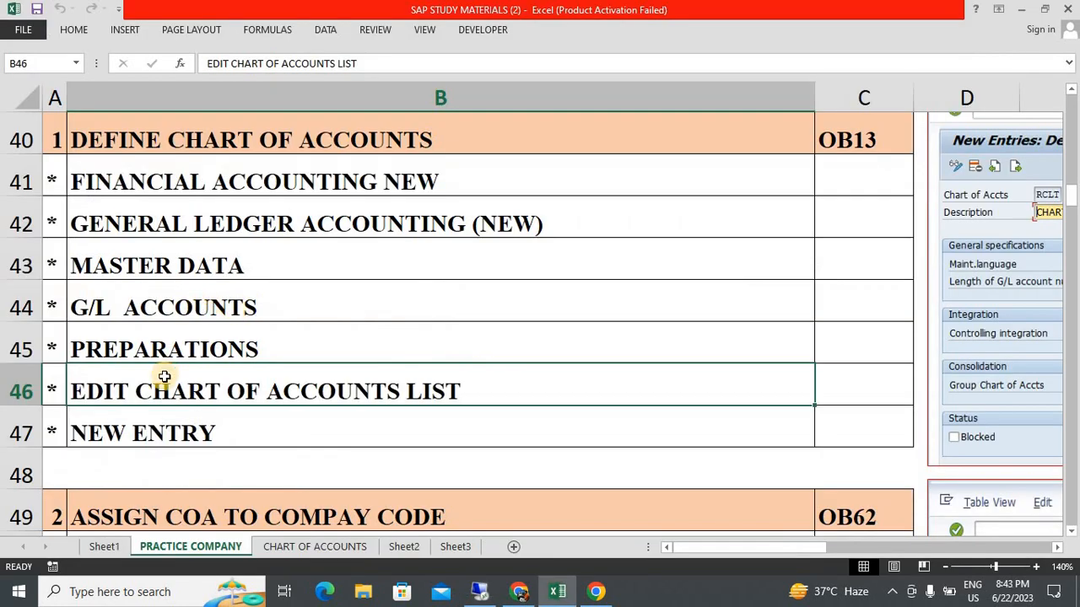
click(233, 252)
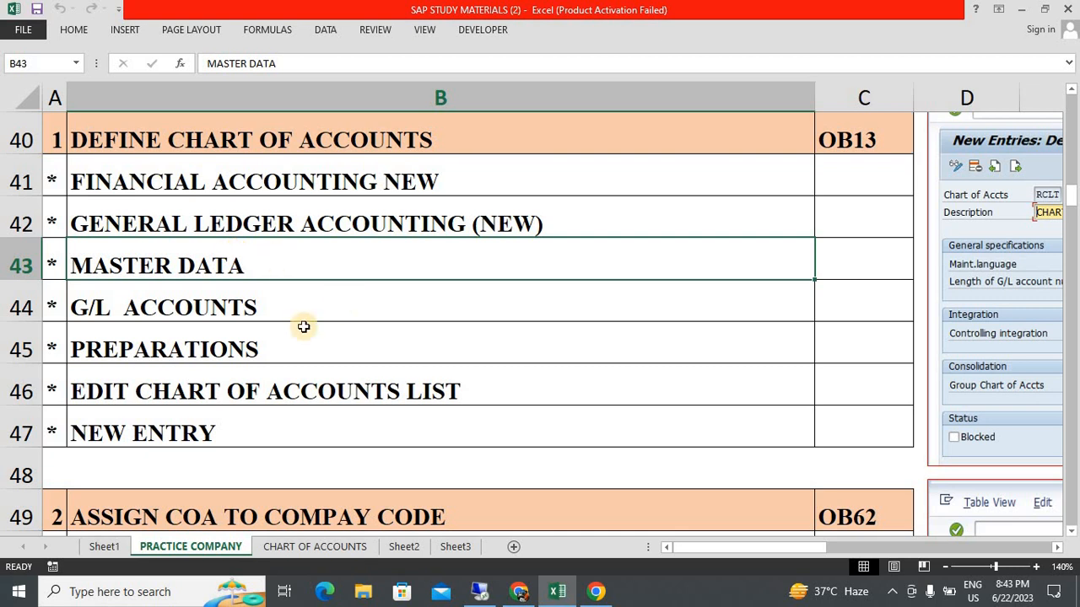
key(alt+Tab)
key(alt+Tab)
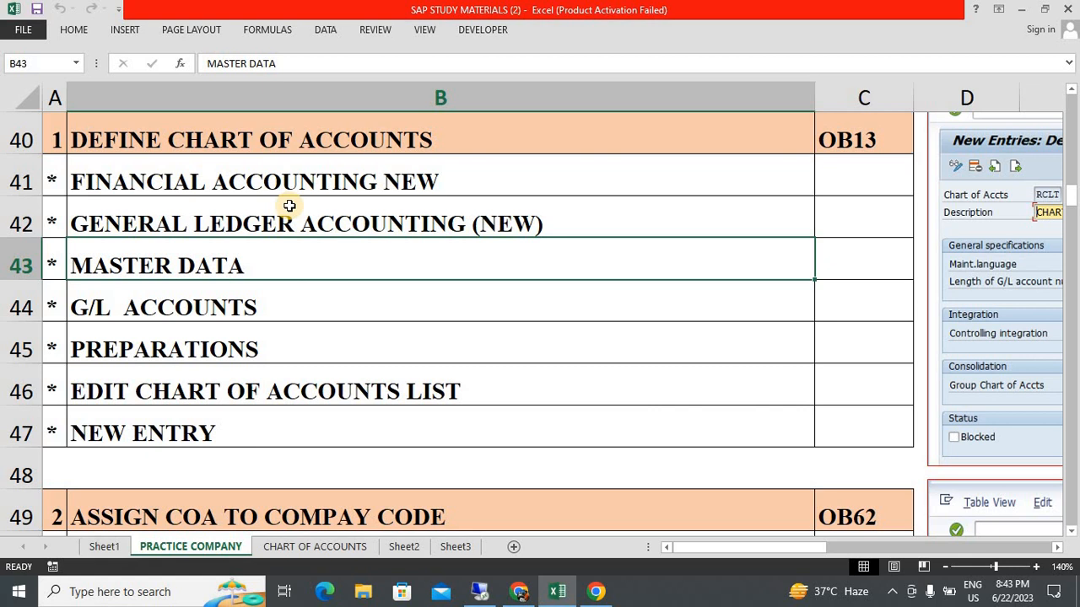
Move to topic 2, ASSIGN COA TO COMPAY CODE, in the workbook and highlight its heading row A49:C49.
key(Left)
key(ctrl+Down)
key(ctrl+Down)
key(ctrl+a)
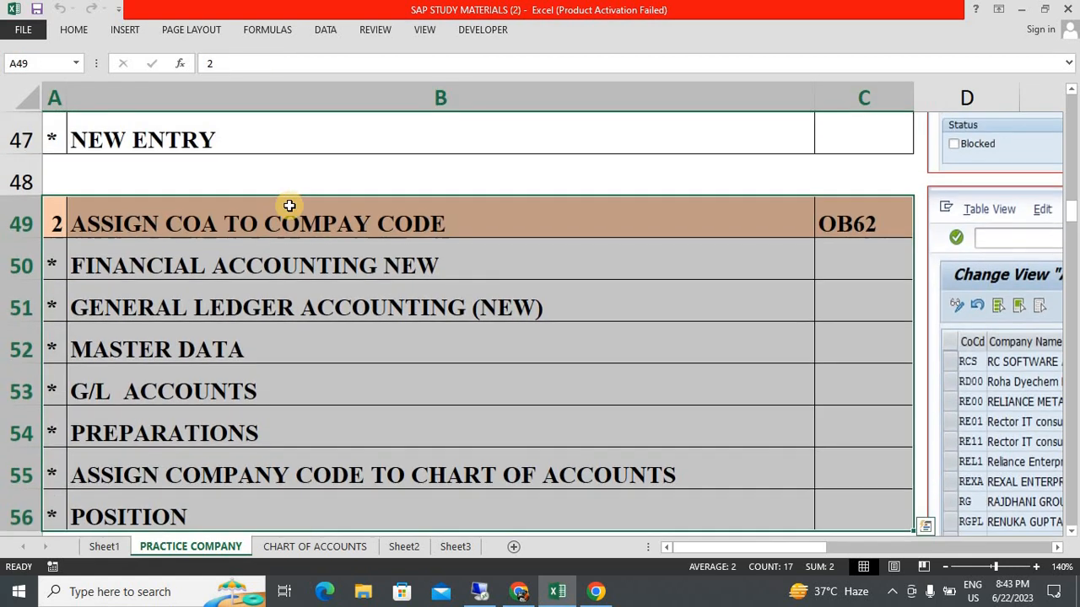
key(Up)
key(Down)
key(shift+Right)
key(shift+Right)
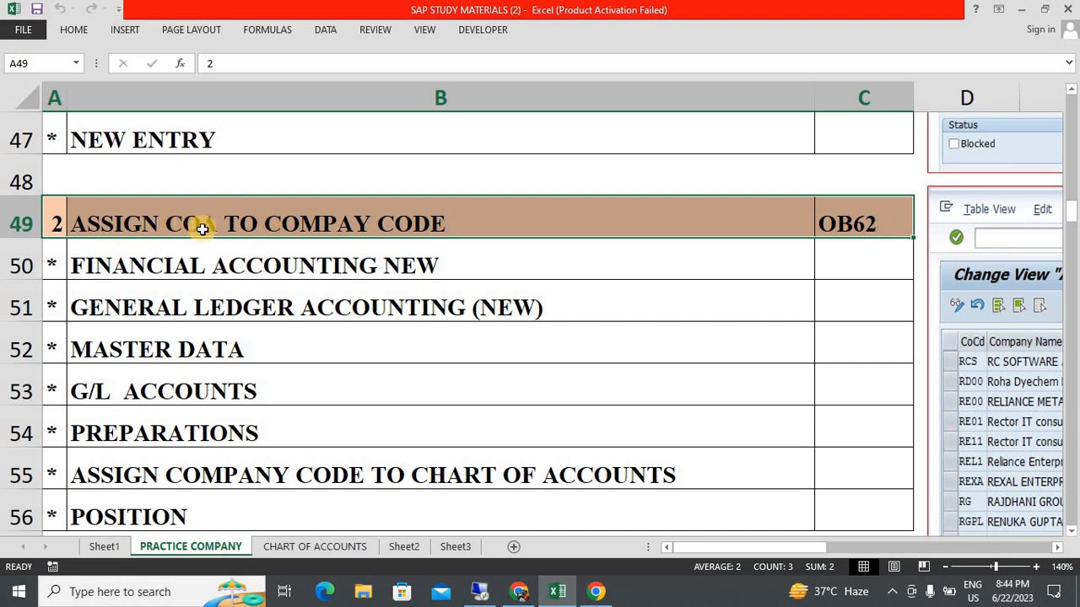
Highlight the path lines of the ASSIGN COA TO COMPAY CODE topic from FINANCIAL ACCOUNTING NEW to POSITION in B50:B56.
click(351, 223)
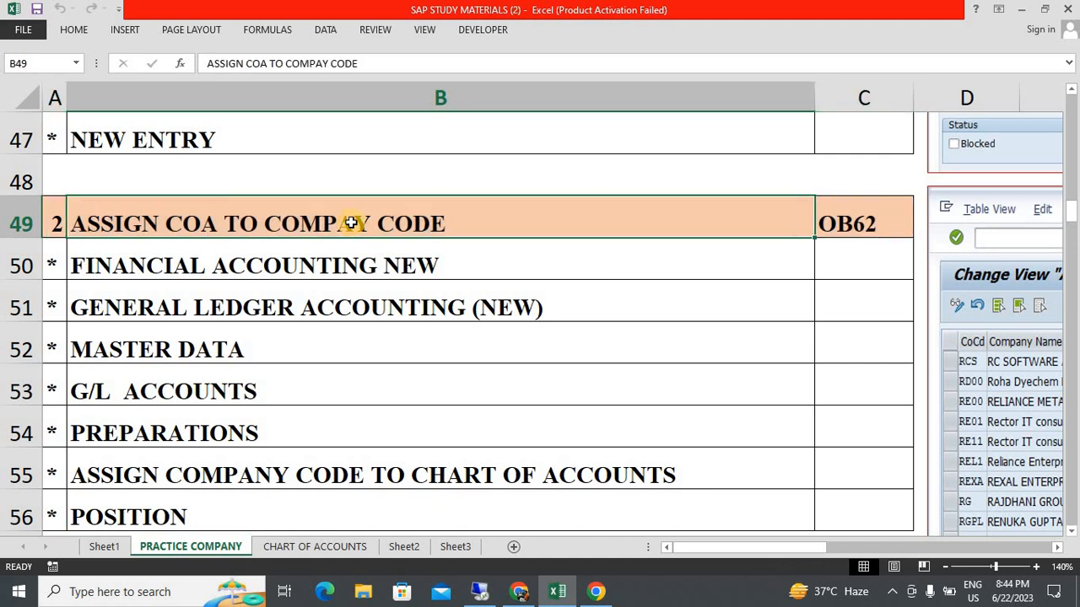
key(Down)
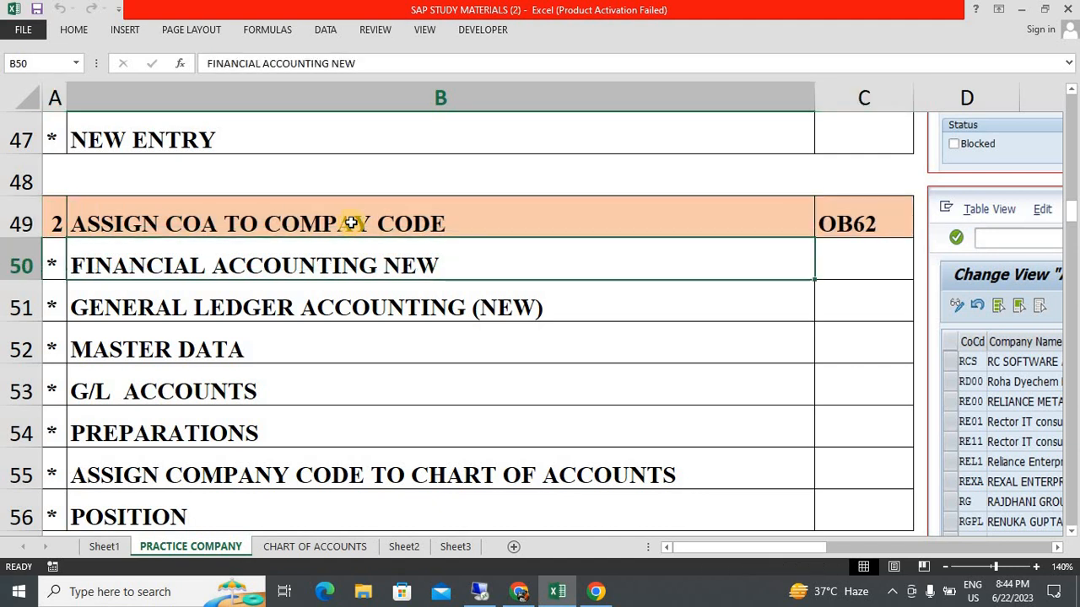
key(shift+Down)
key(shift+Down)
key(shift+Down)
key(shift+Down)
key(shift+Down)
key(shift+Down)
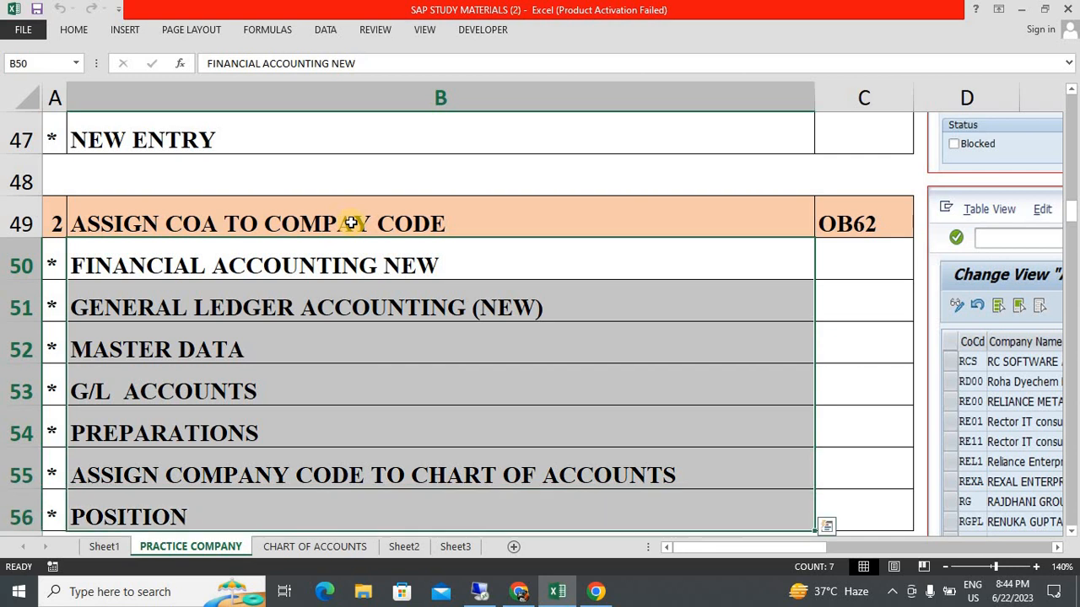
Review the path lines of the ASSIGN COA TO COMPAY CODE topic one by one, from FINANCIAL ACCOUNTING NEW to POSITION.
key(Up)
key(Down)
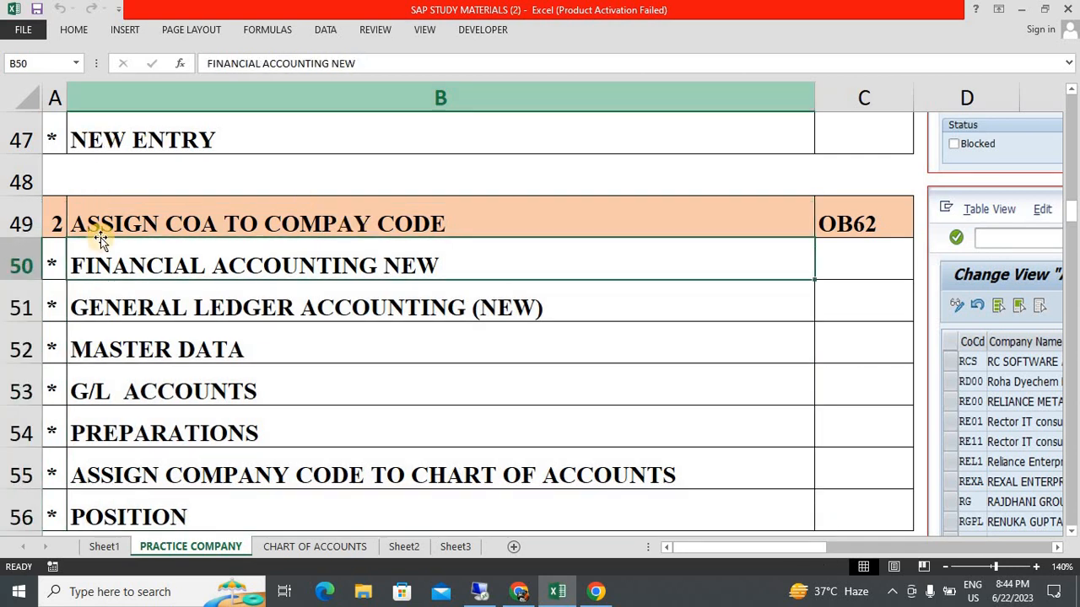
click(115, 264)
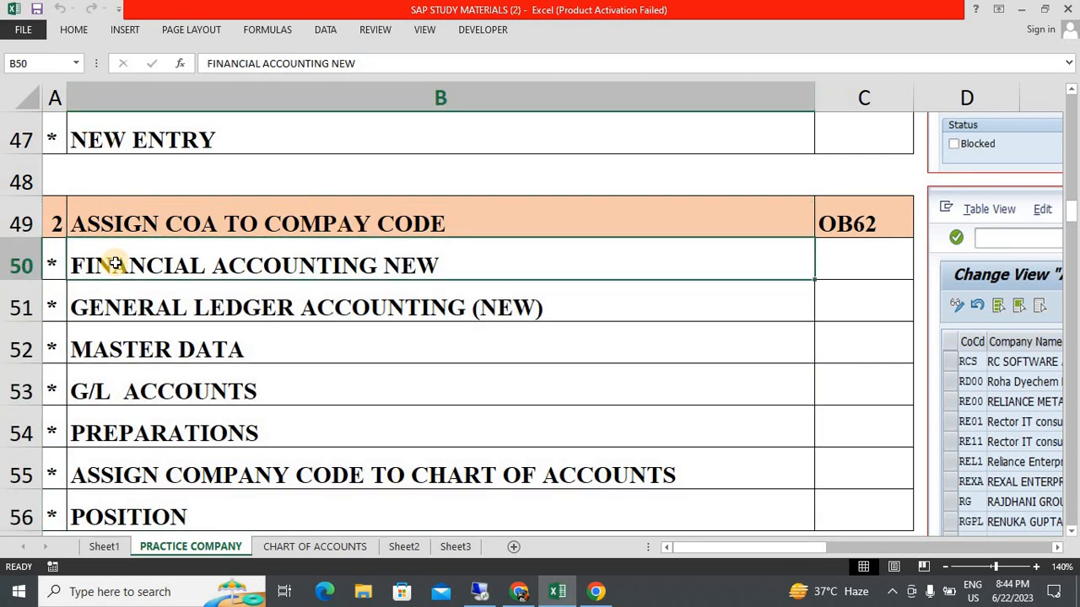
click(157, 296)
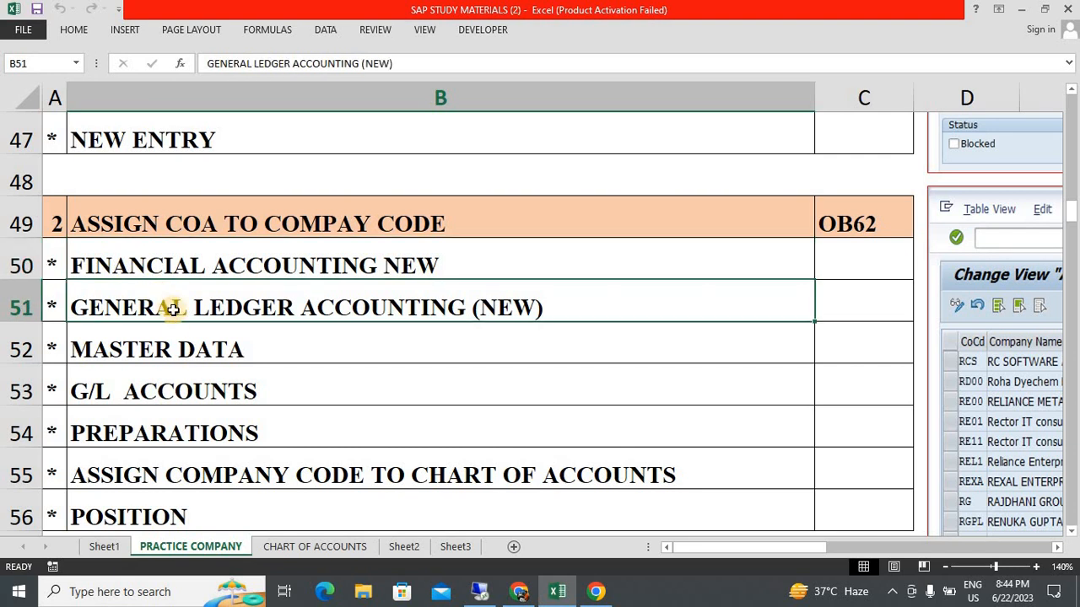
click(177, 338)
click(159, 384)
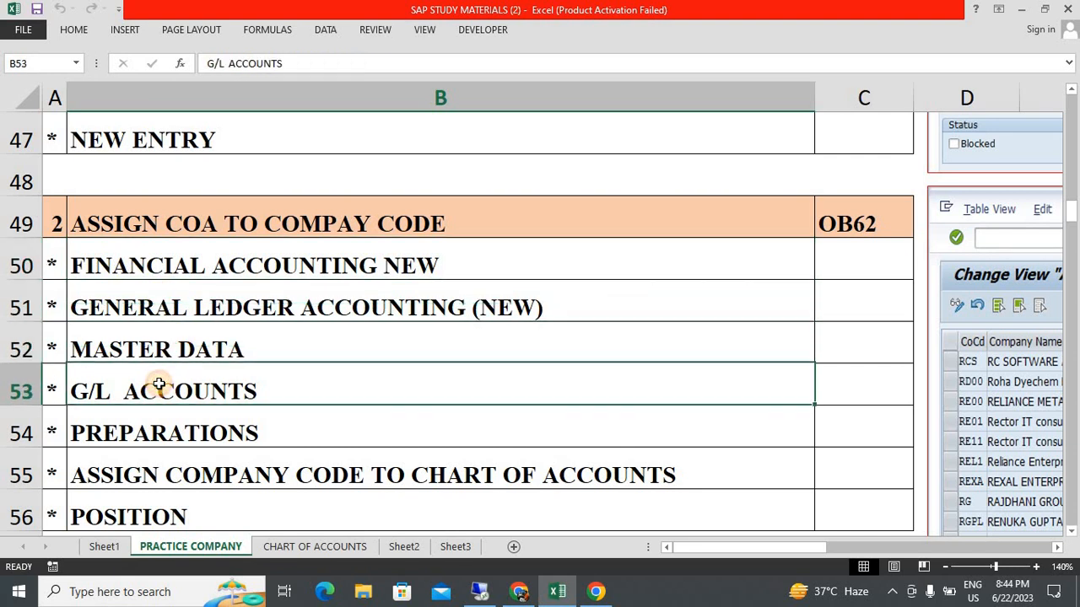
click(181, 426)
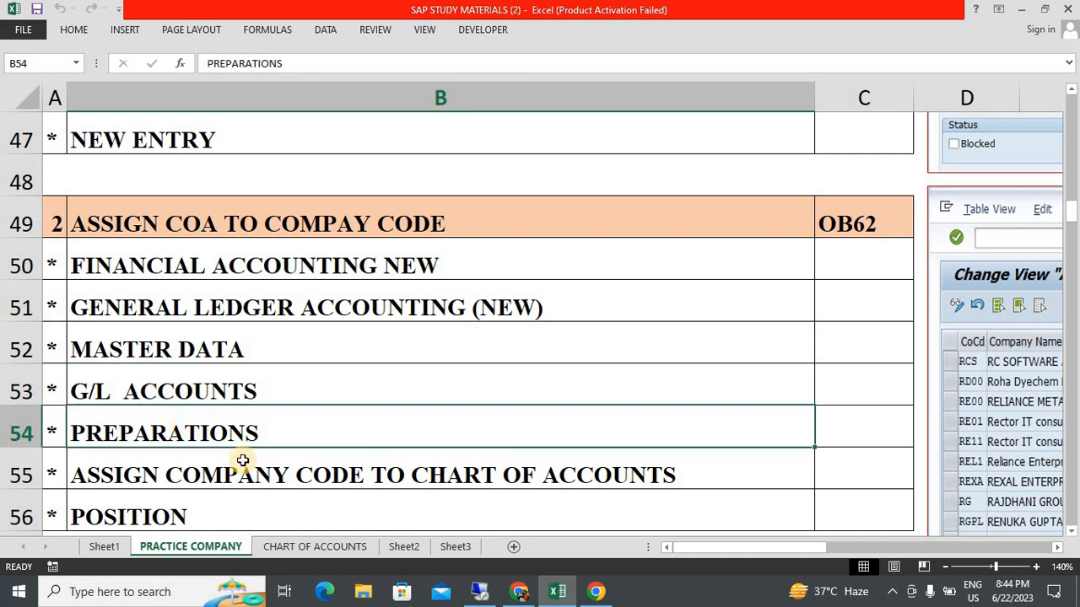
click(285, 502)
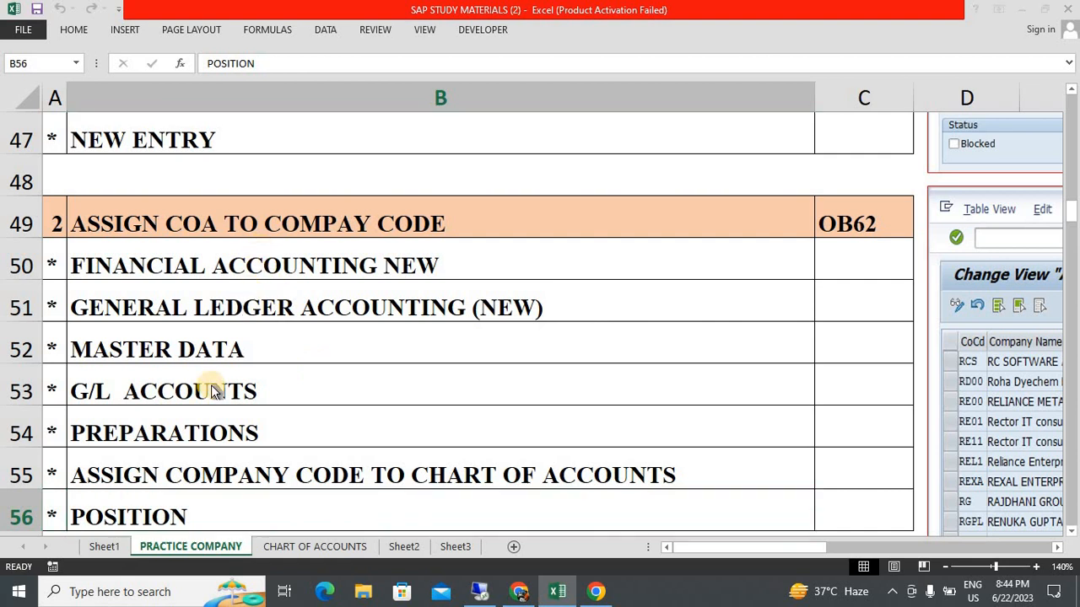
Compare the workbook's ASSIGN COMPANY CODE TO CHART OF ACCOUNTS line with the matching activity under Preparations in the SAP IMG.
key(alt+Tab)
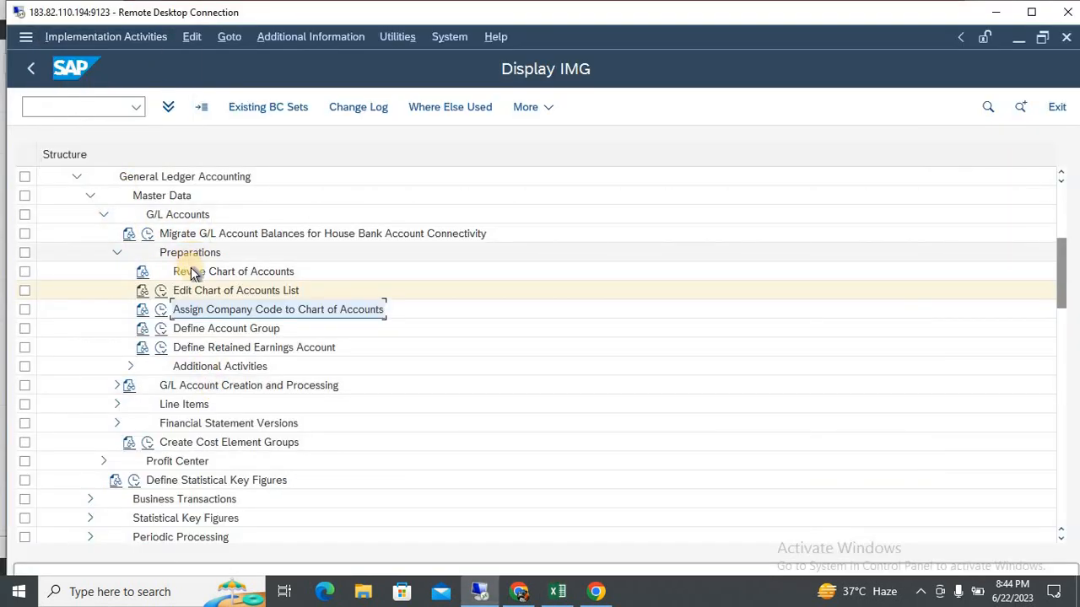
key(alt+Tab)
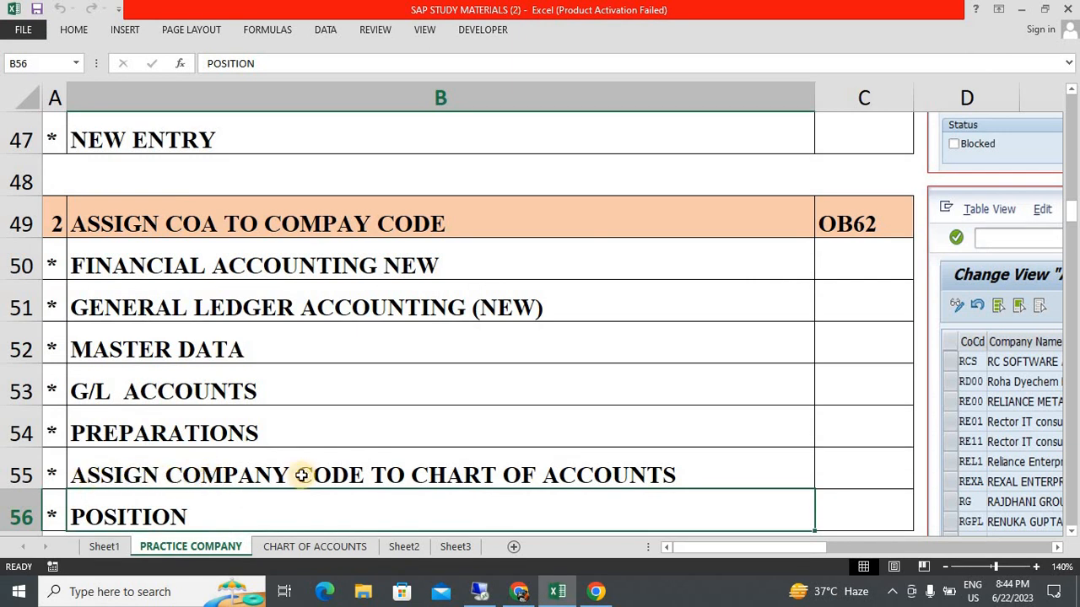
click(475, 477)
key(alt+Tab)
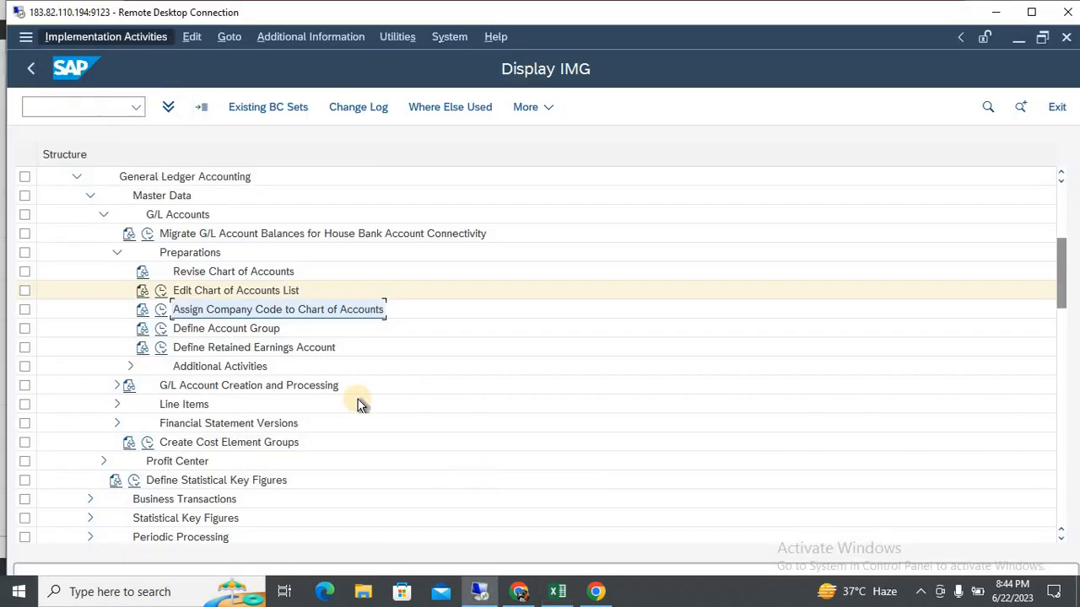
click(242, 292)
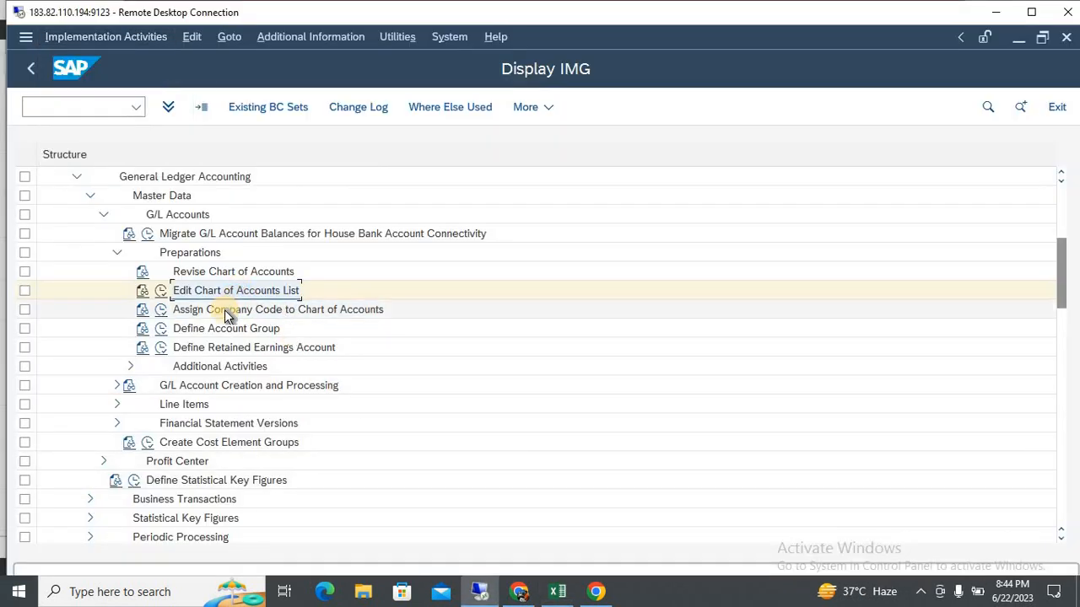
click(224, 309)
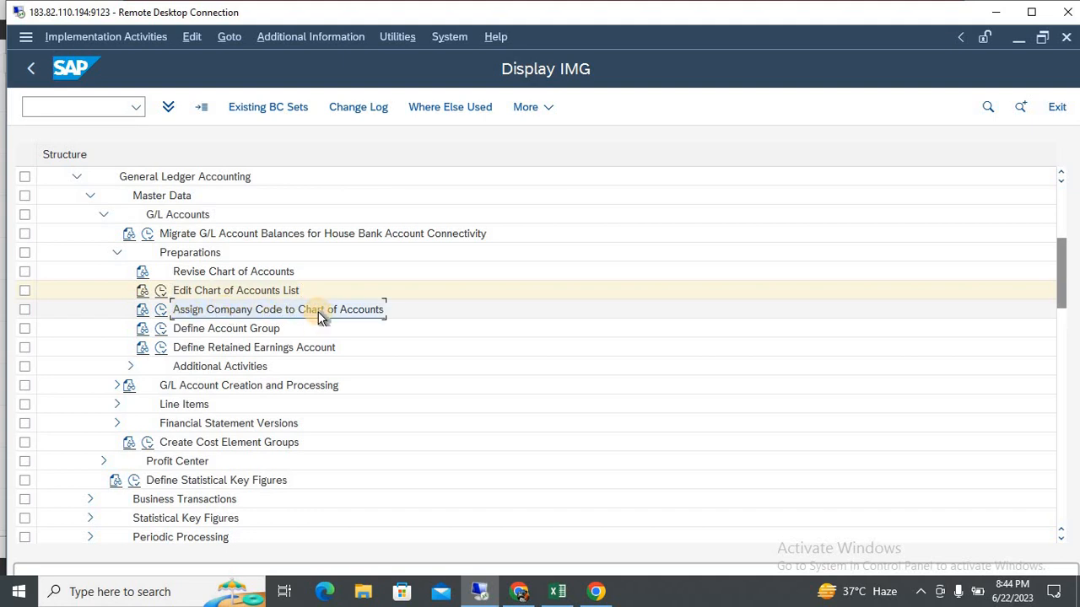
key(alt+Tab)
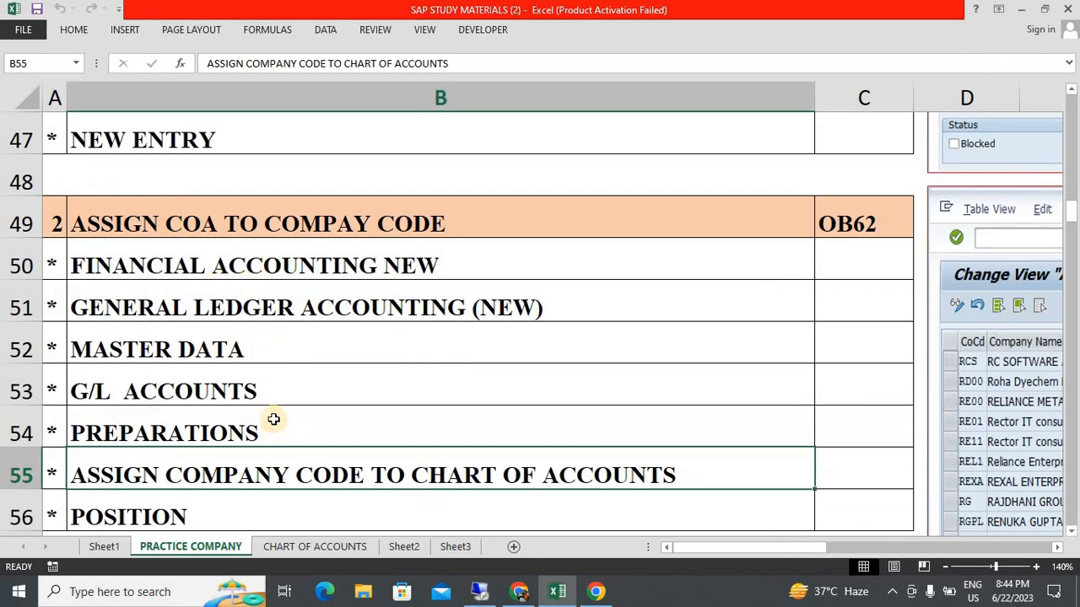
Recap the path in B50:B56 of the workbook and execute the Assign Company Code to Chart of Accounts activity in the SAP IMG.
drag(285, 272, 248, 470)
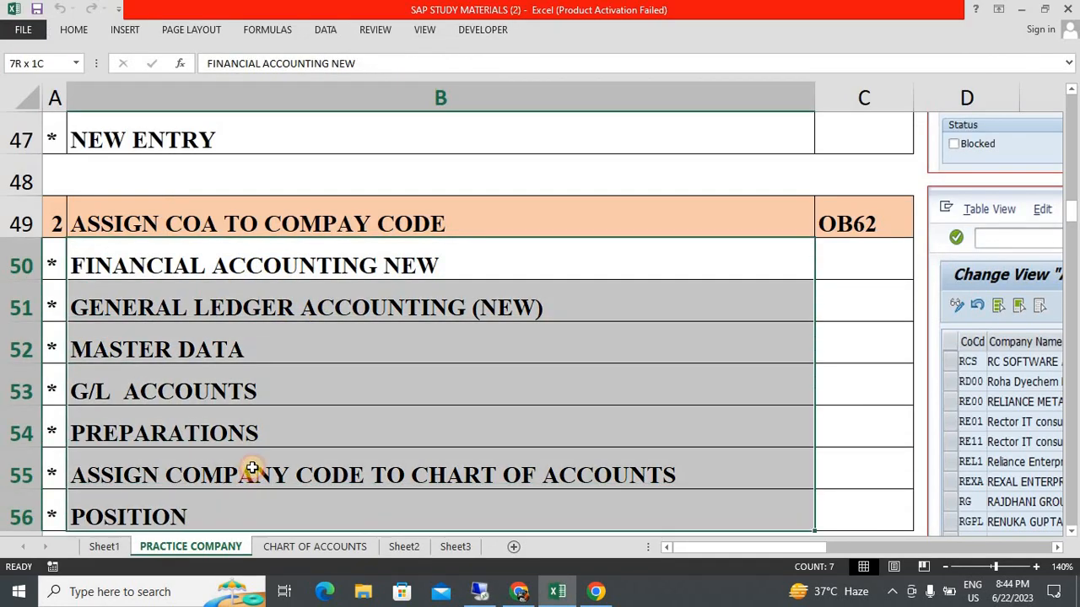
click(283, 480)
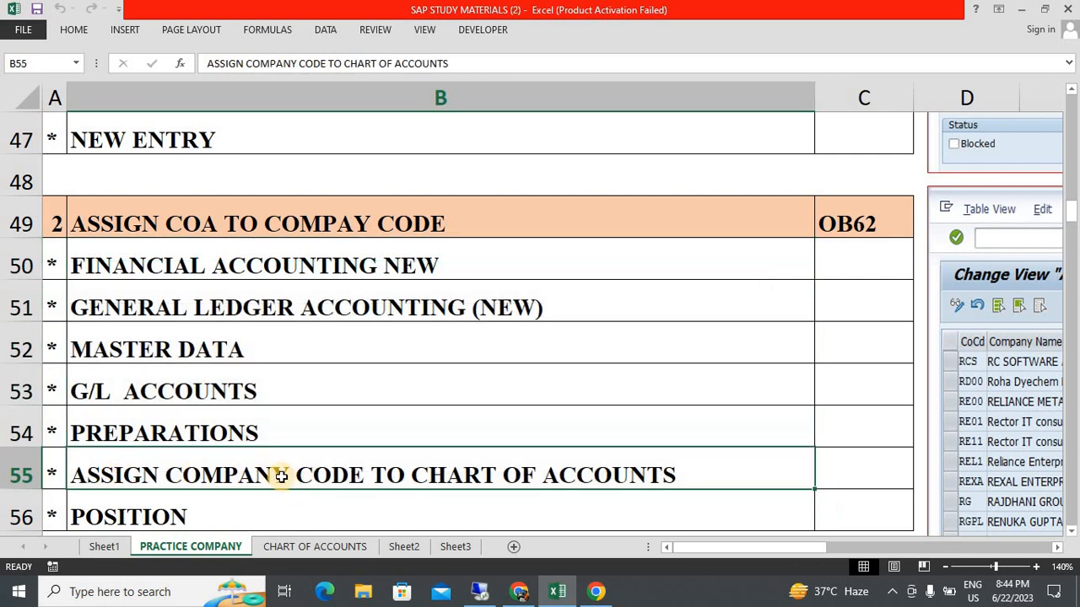
key(alt+Tab)
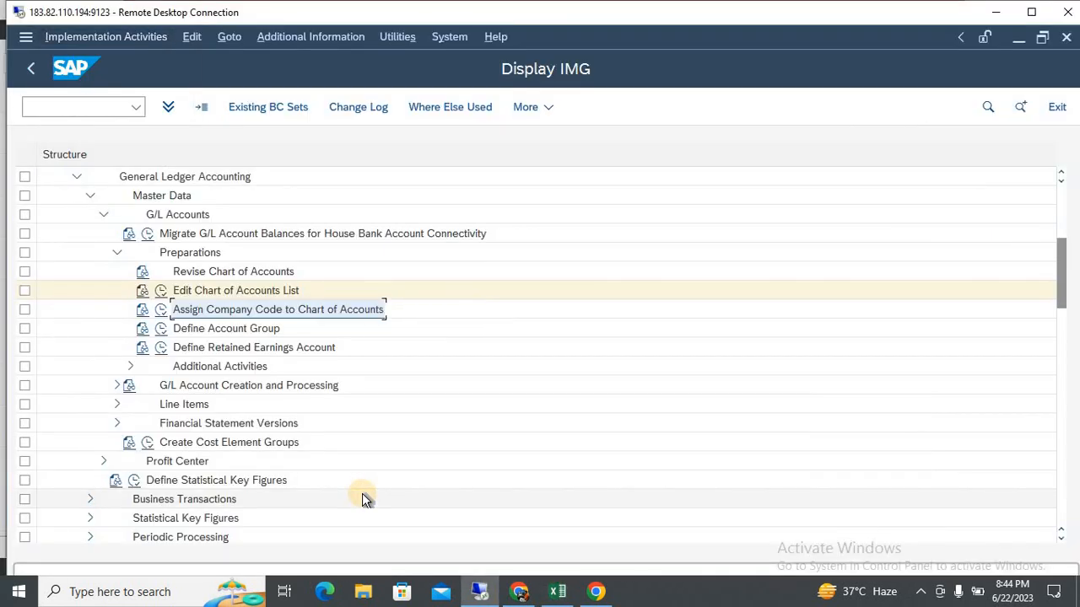
click(161, 310)
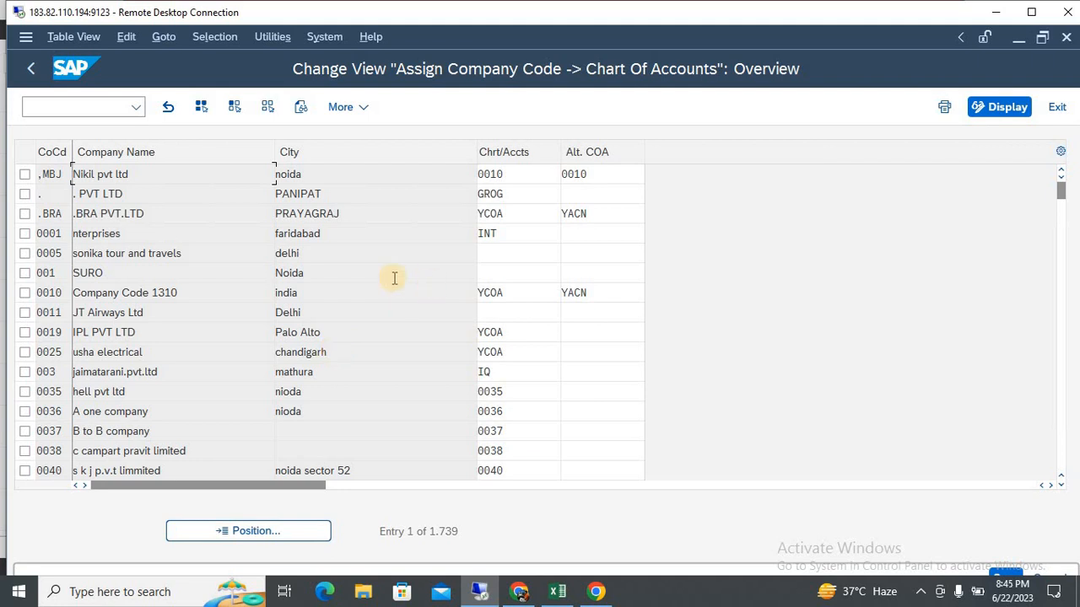
Check in the workbook which path line follows ASSIGN COMPANY CODE TO CHART OF ACCOUNTS.
key(alt+Tab)
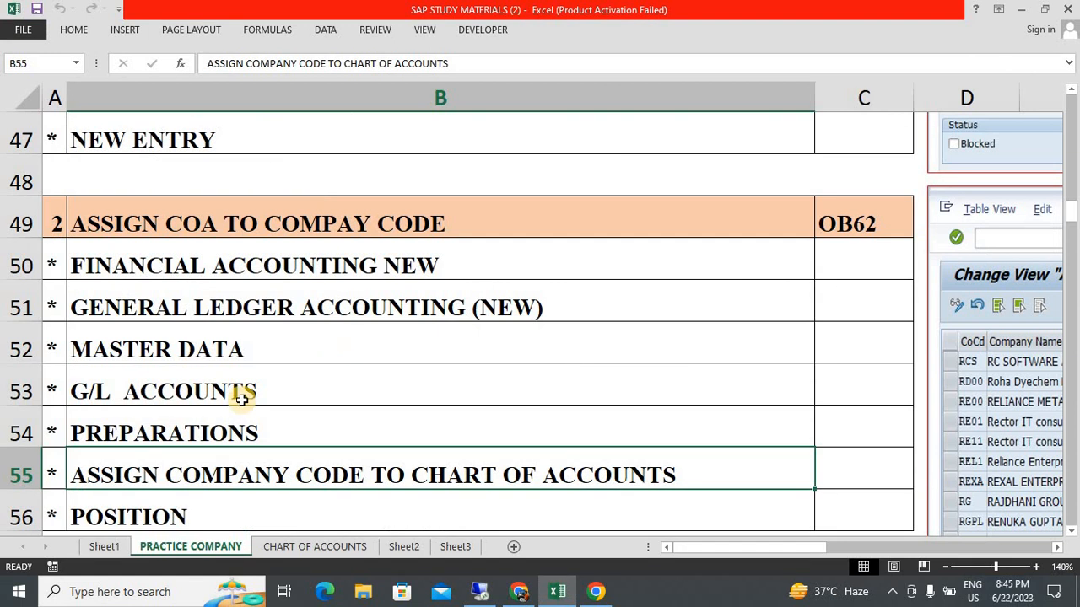
key(Down)
key(Down)
click(201, 475)
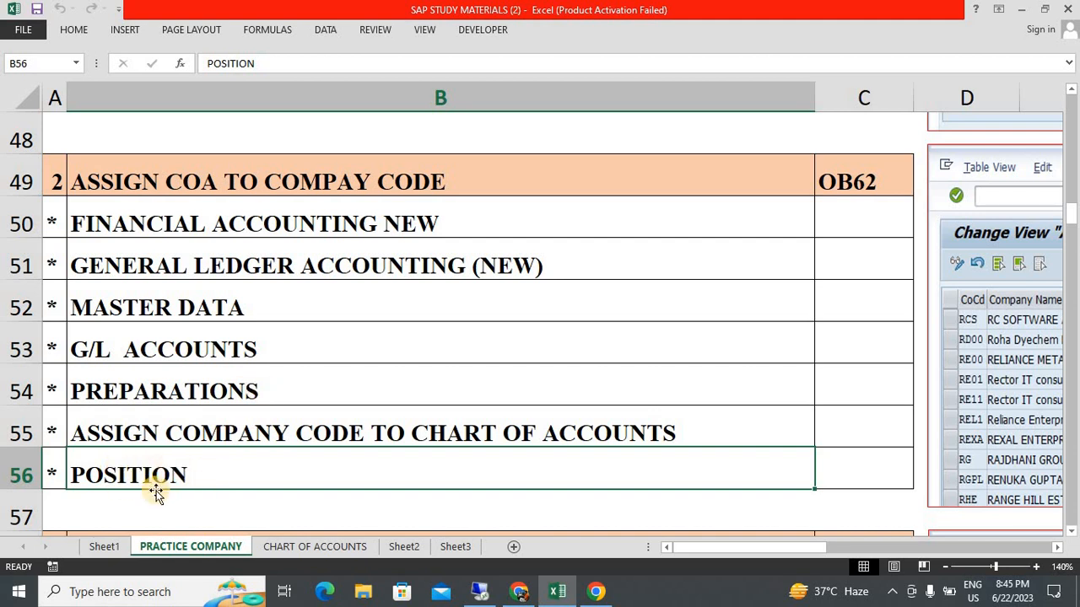
click(152, 433)
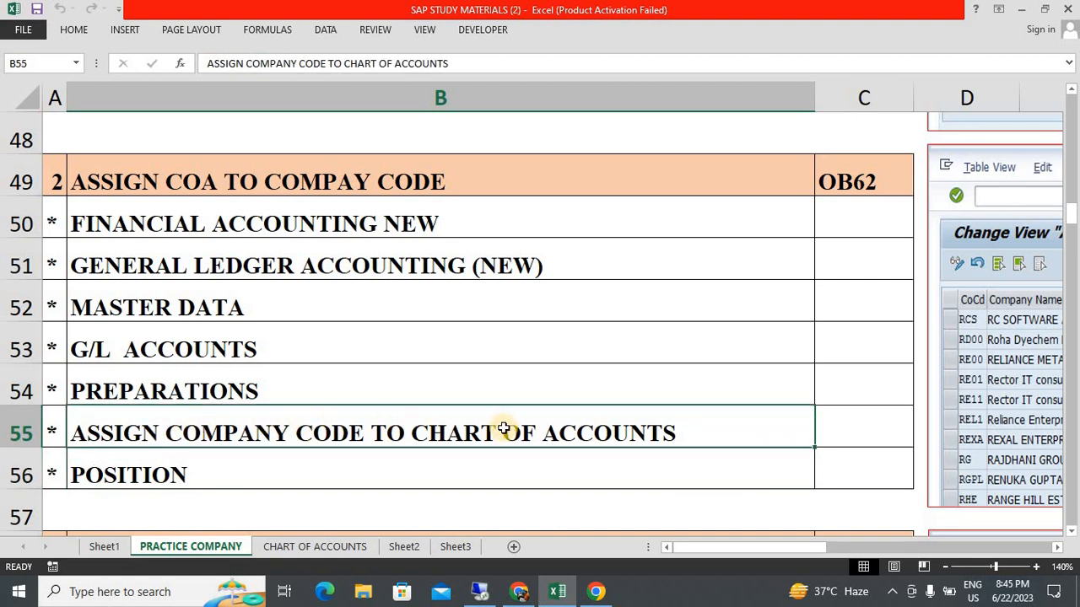
click(212, 477)
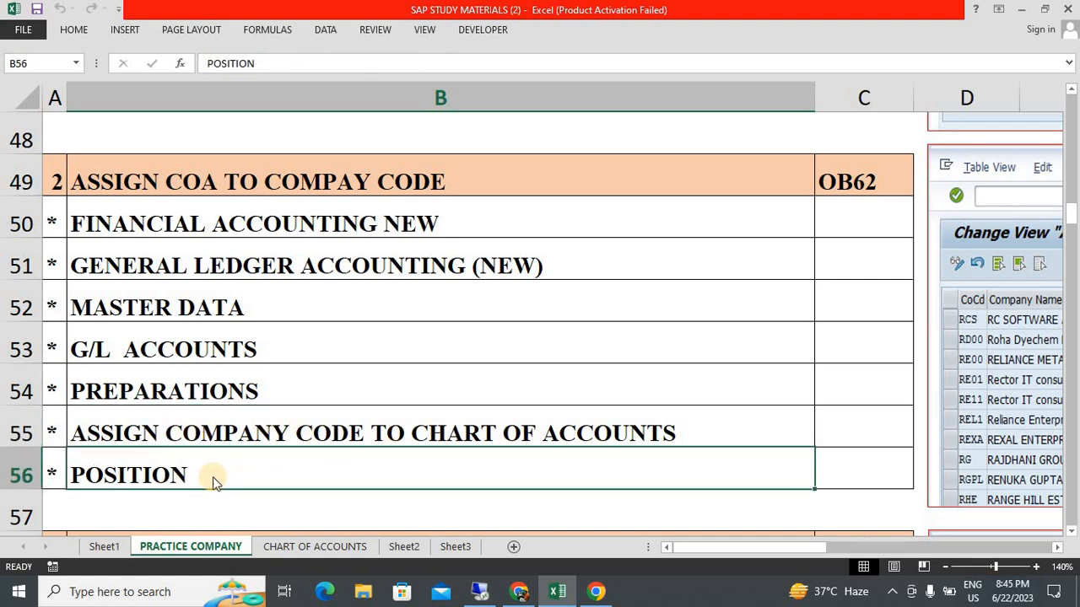
Switch to SAP and position the company code assignment list at company code 08FF.
key(alt+Tab)
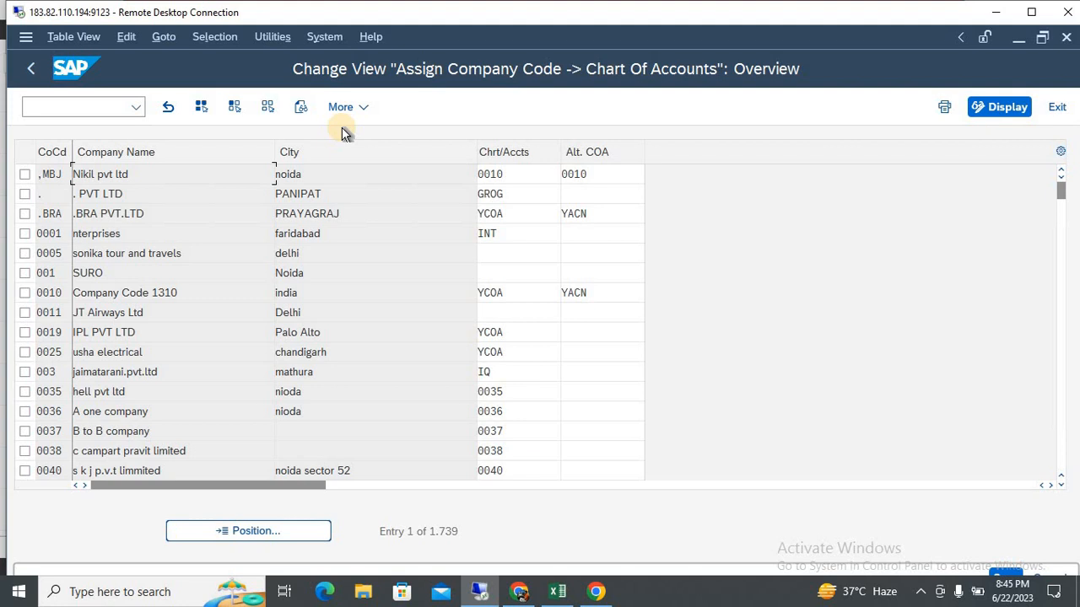
click(261, 531)
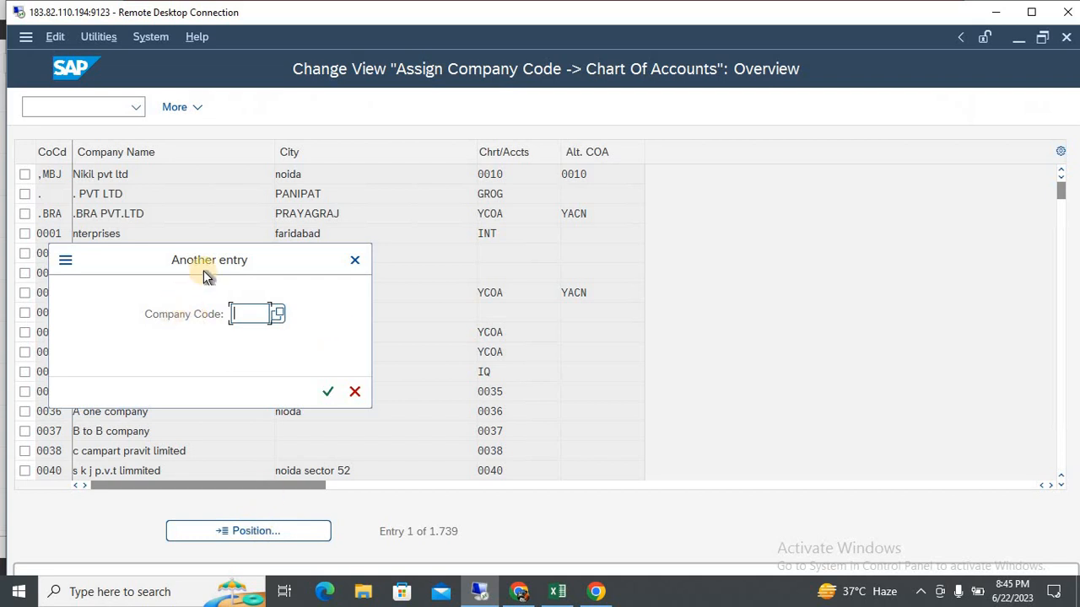
drag(204, 271, 546, 253)
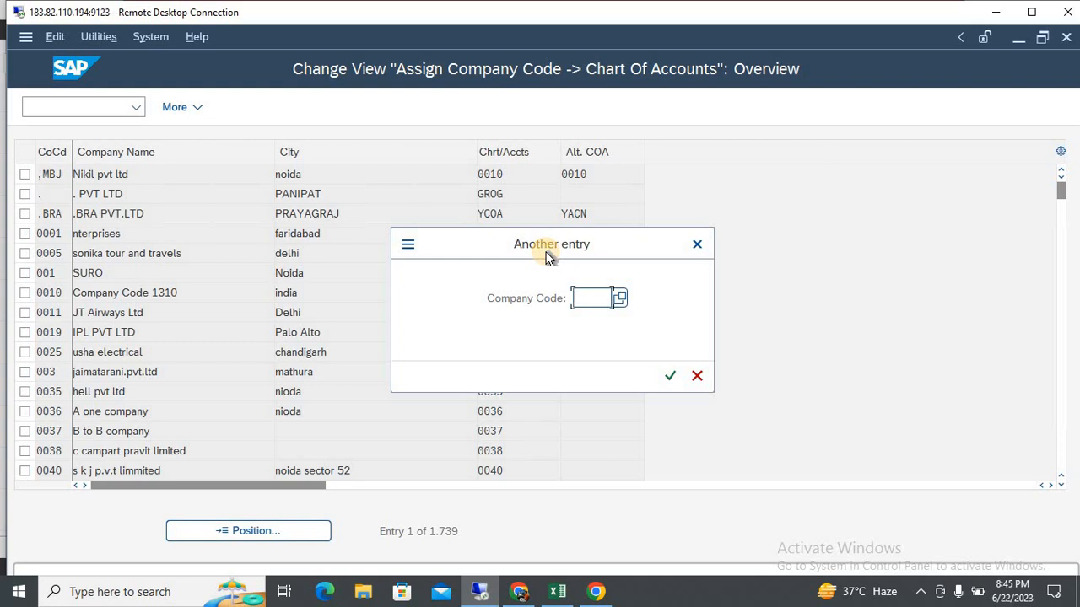
text(08FF)
key(Return)
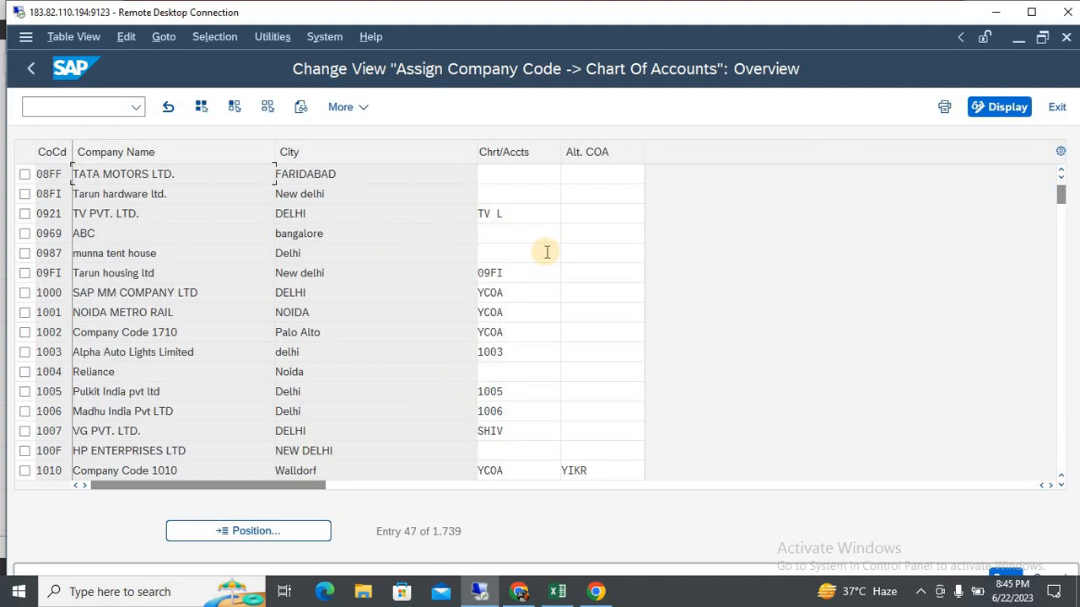
Position the assignment list at company code 0813 and point out the ICICI BANK entry.
click(275, 527)
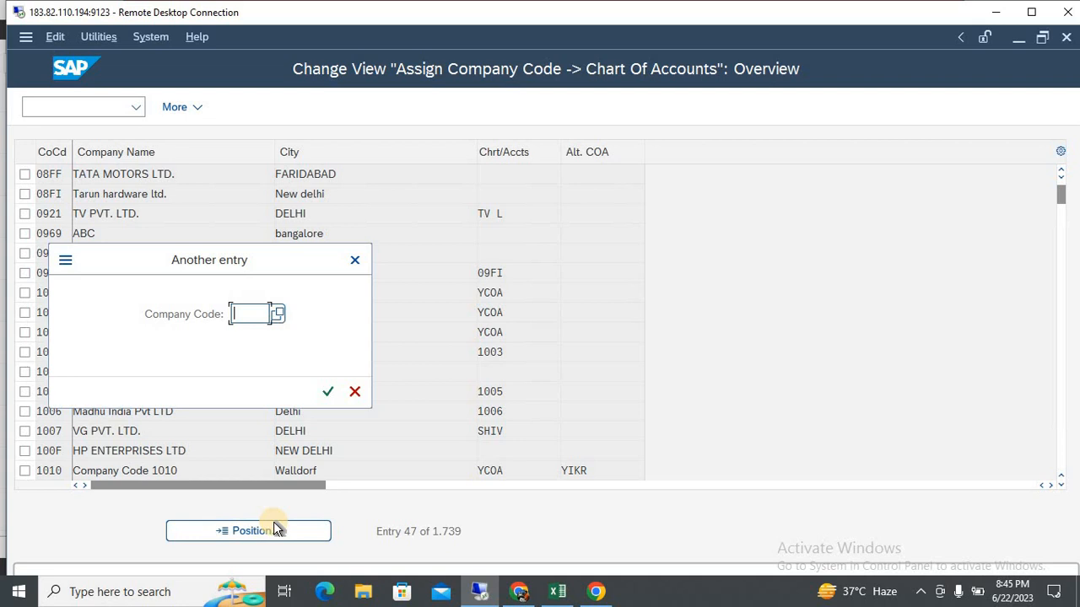
text(08)
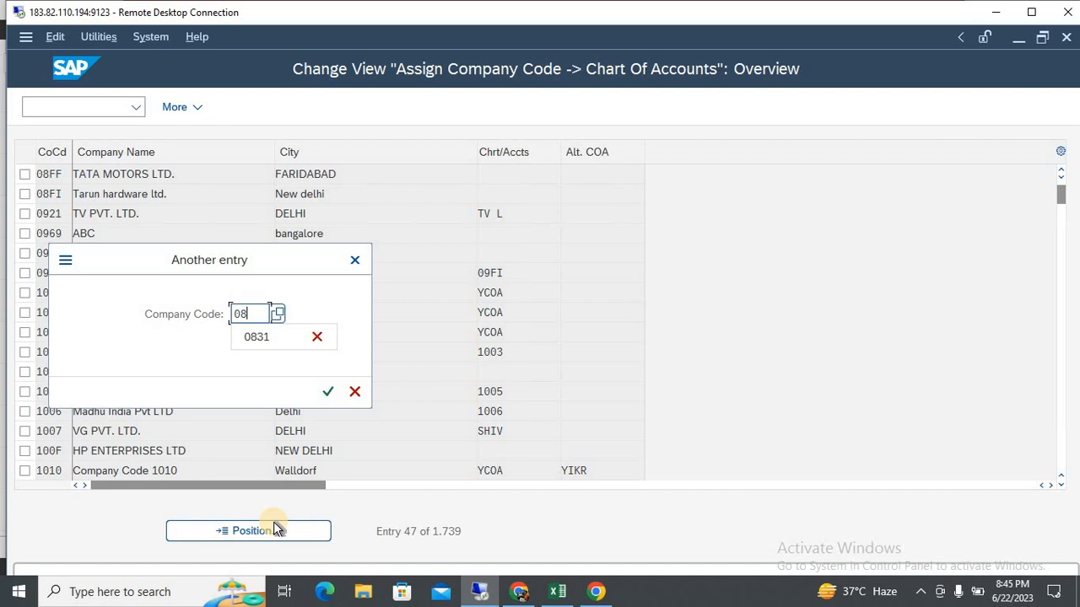
text(13)
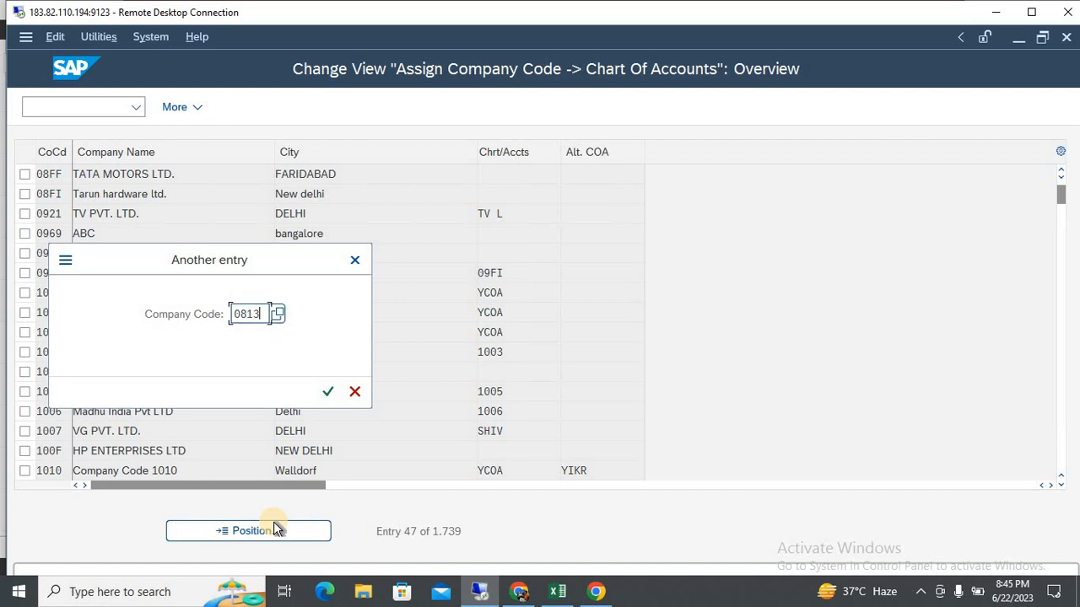
key(Return)
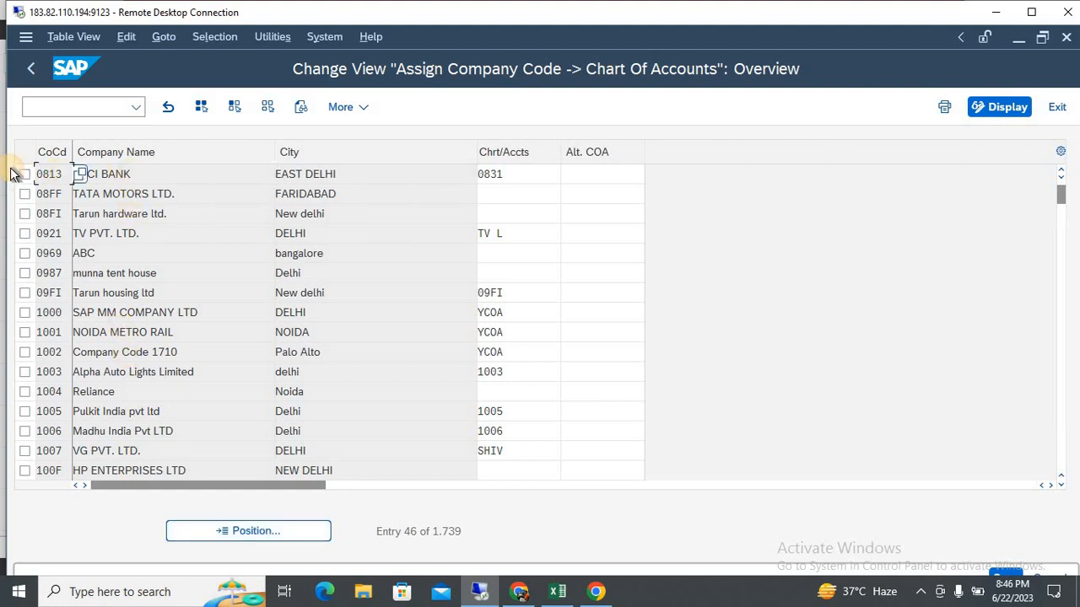
click(40, 176)
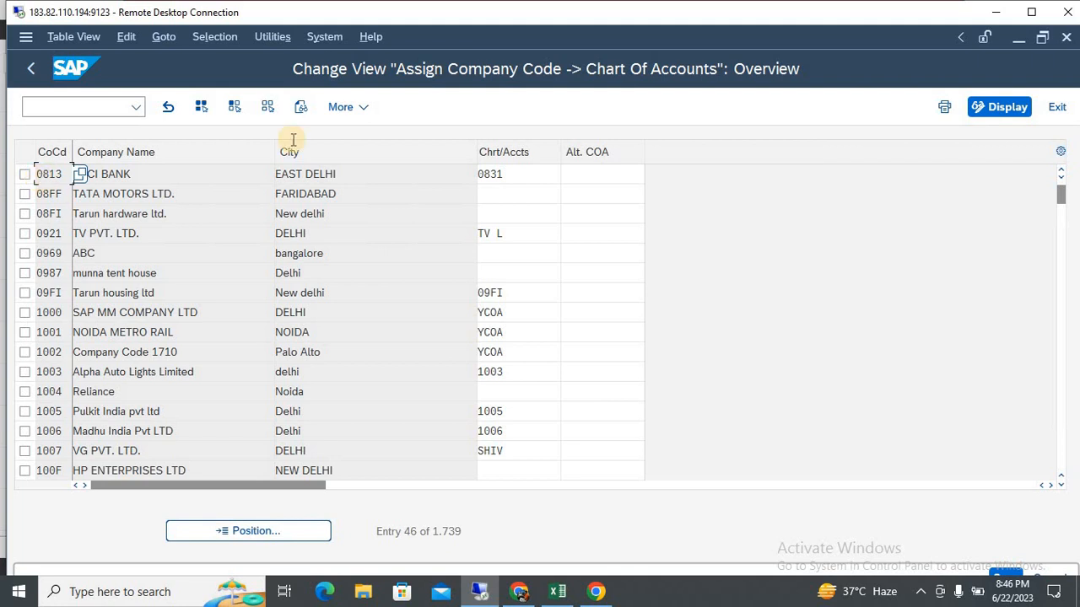
click(145, 167)
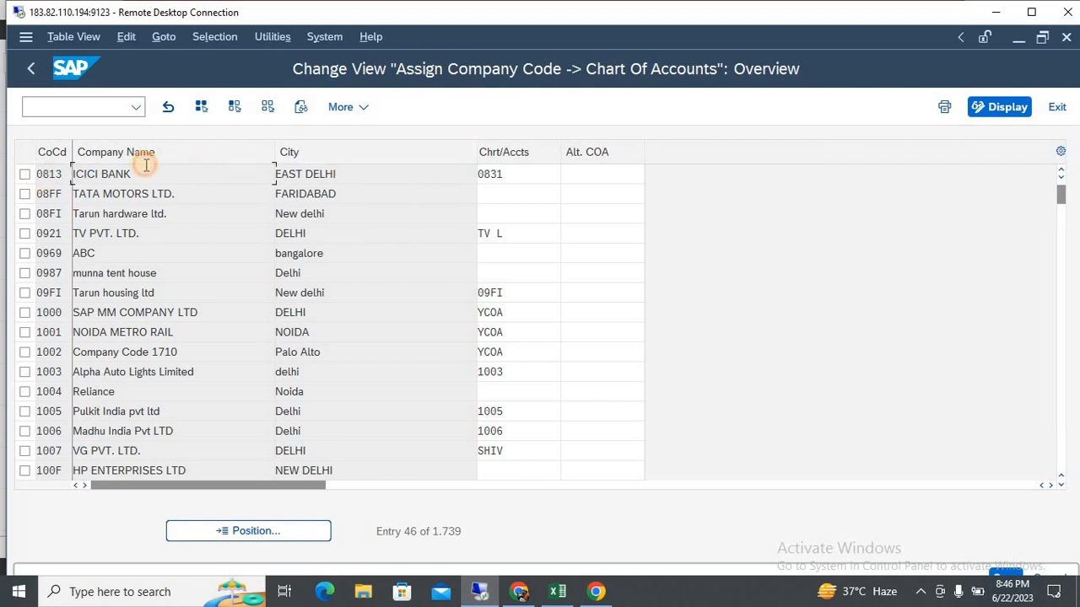
Clear the chart of accounts assigned to company code 0813, ICICI BANK.
double_click(520, 177)
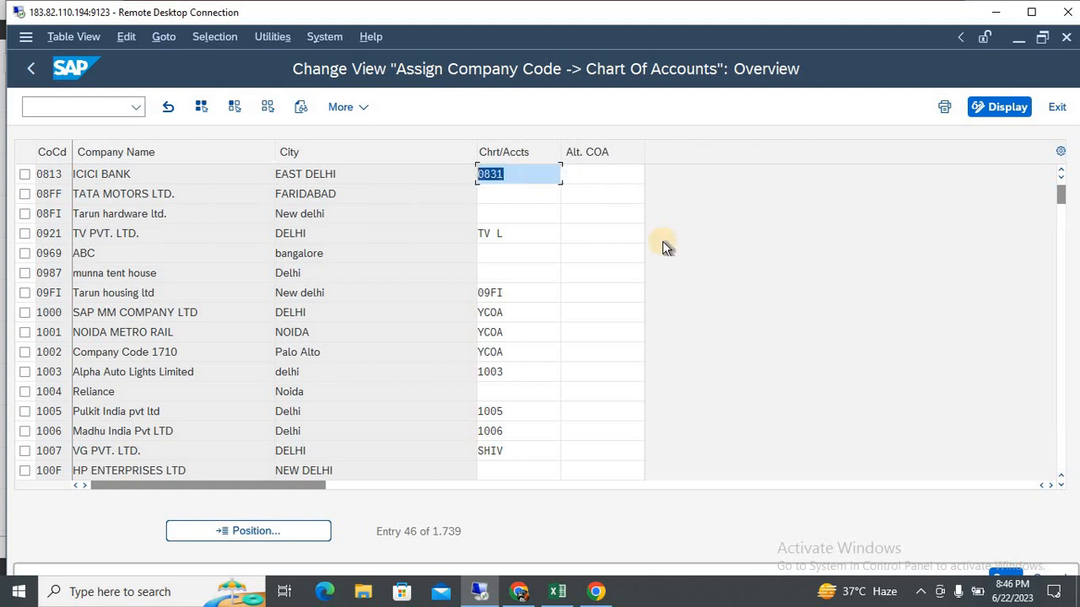
key(Delete)
key(alt+Tab)
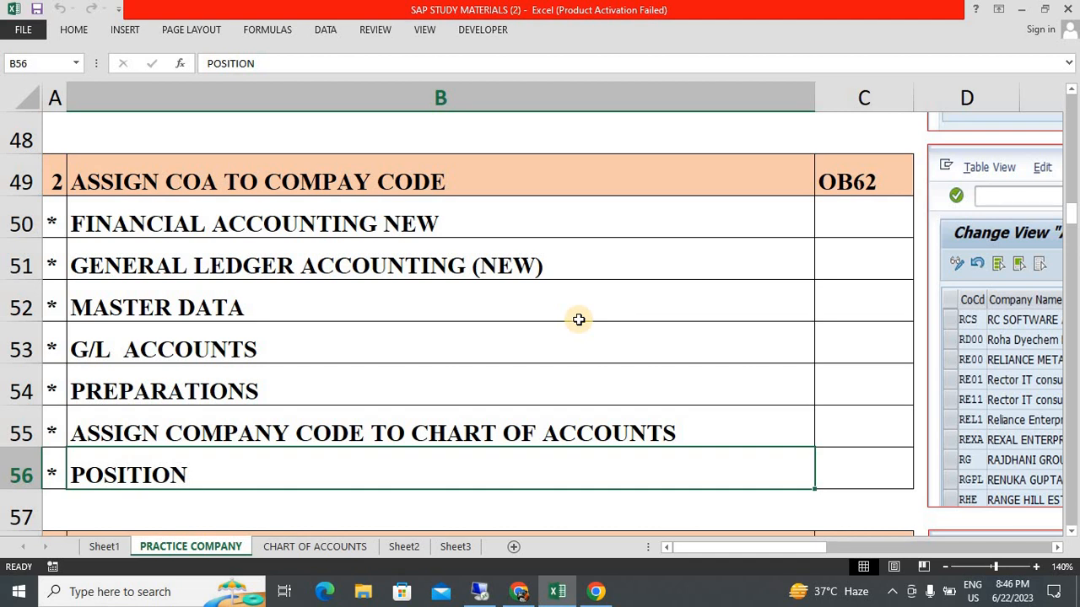
key(alt+Tab)
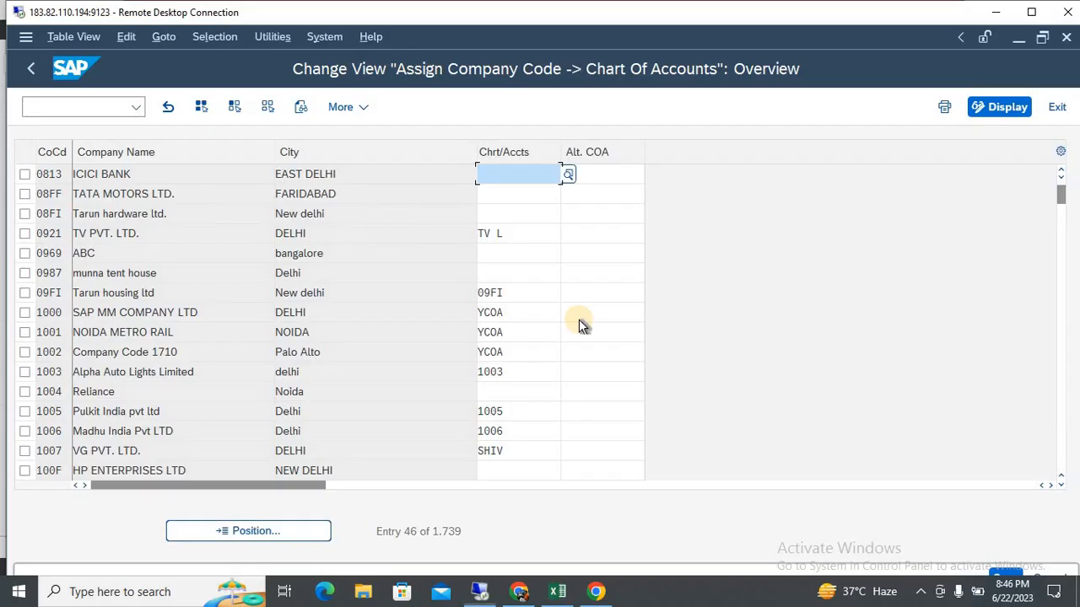
text(ICIC)
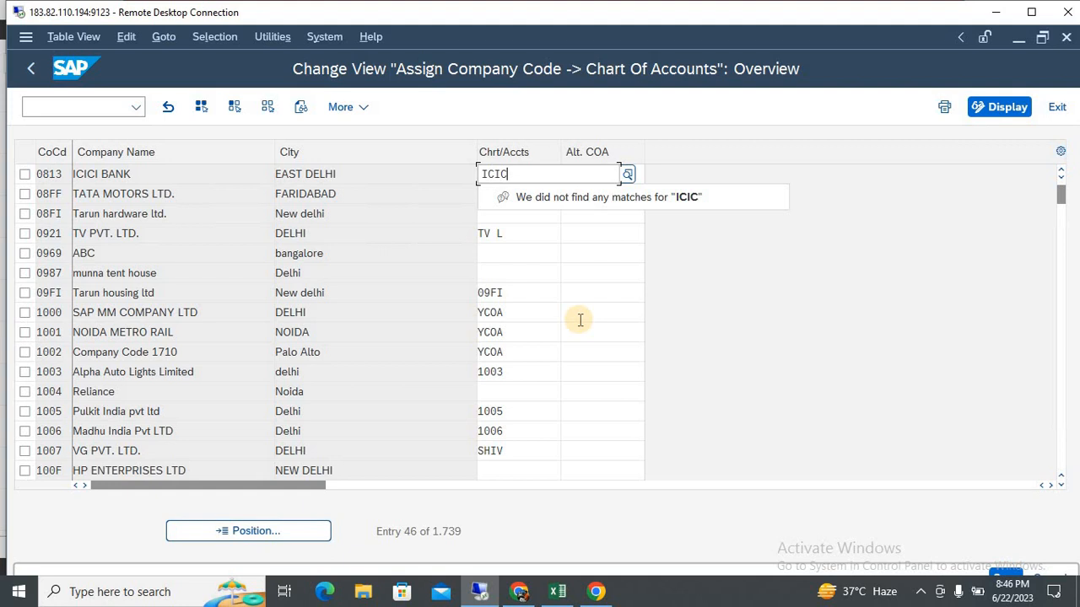
key(BackSpace)
key(BackSpace)
key(BackSpace)
key(BackSpace)
Assign chart of accounts 0832 to company code 0813, ICICI BANK.
text(08)
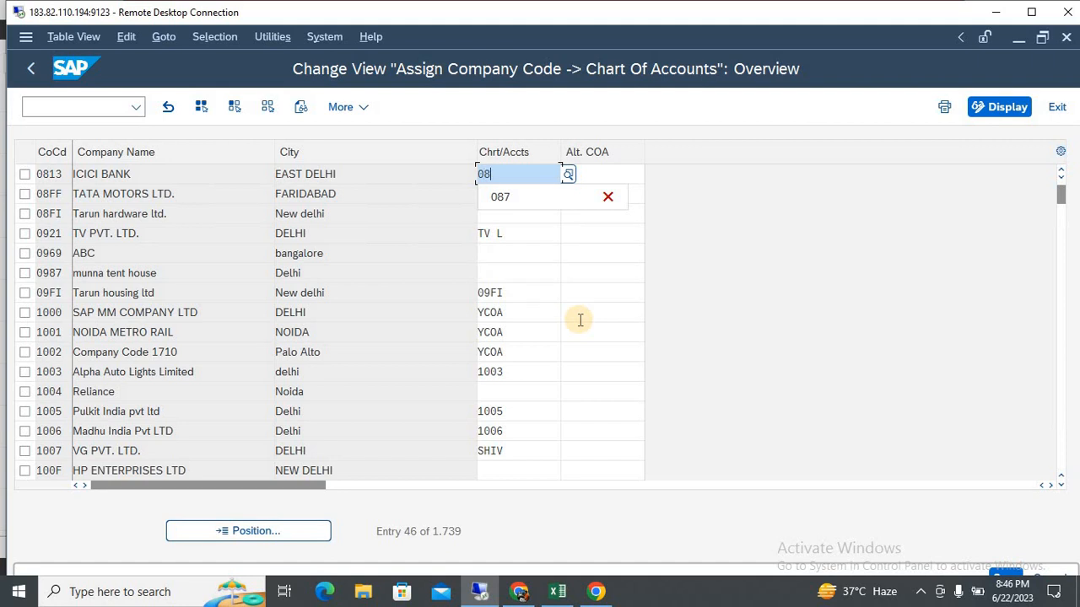
text(3)
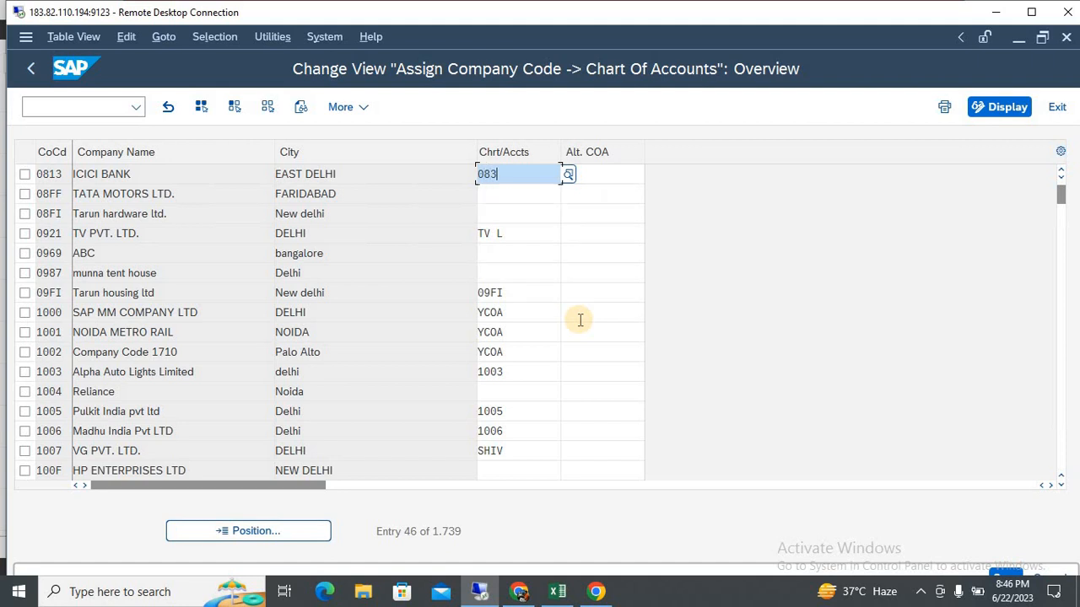
key(BackSpace)
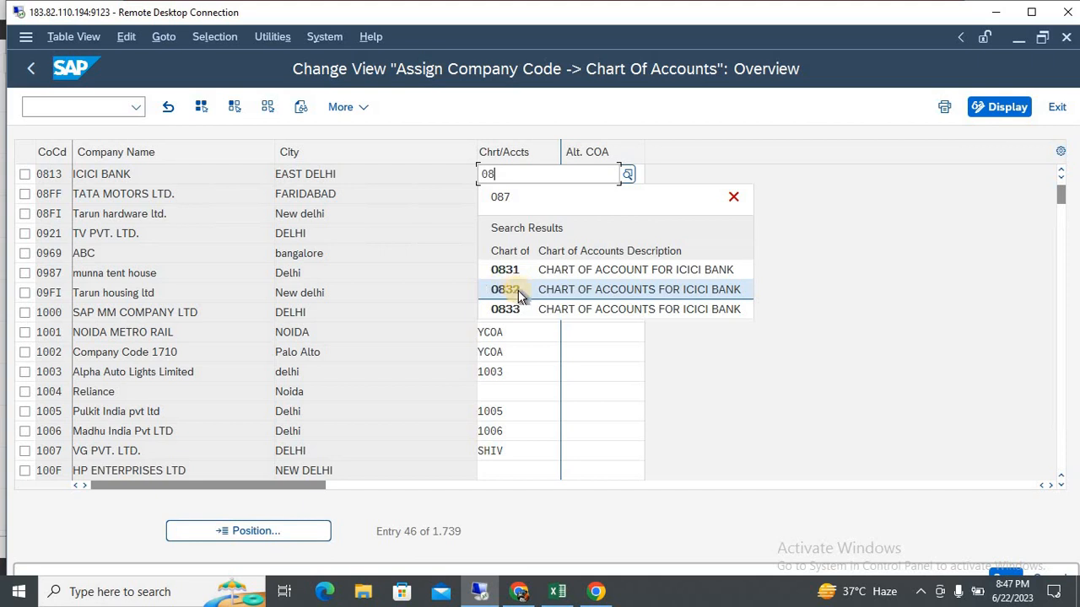
click(504, 292)
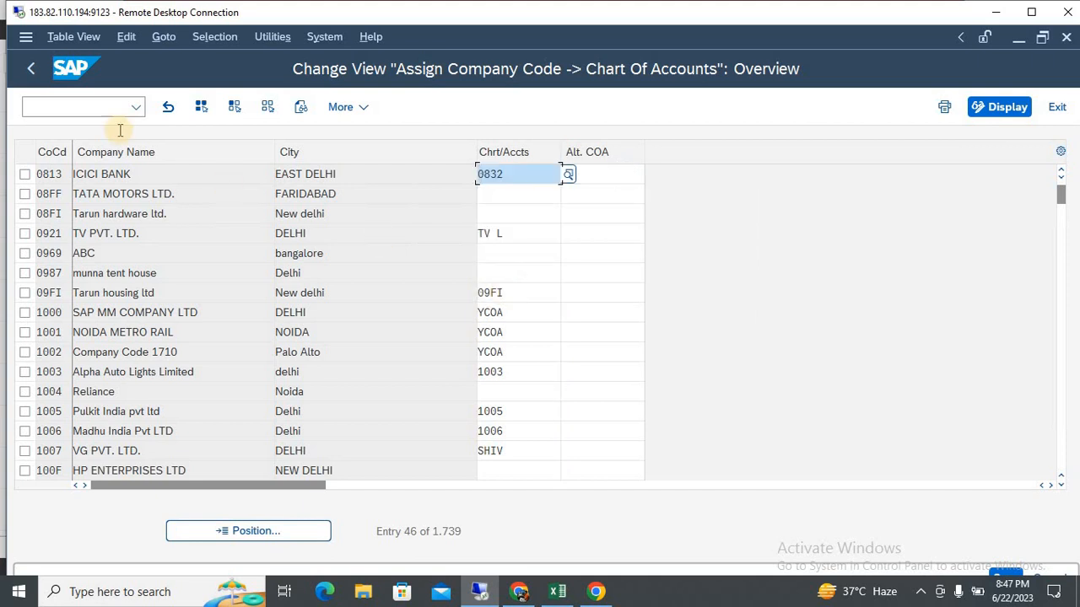
drag(59, 174, 17, 173)
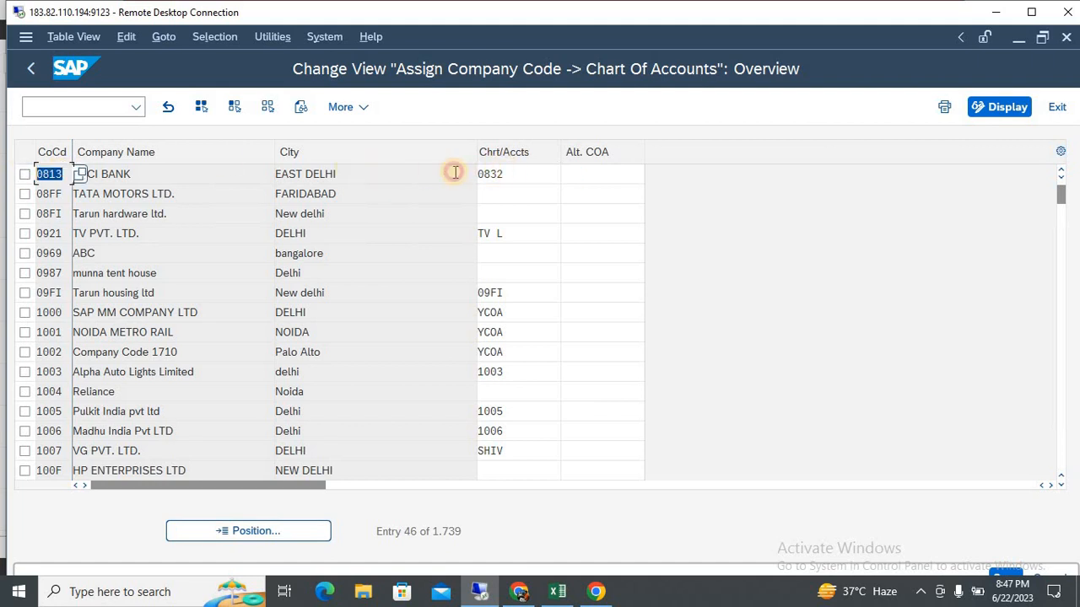
key(Tab)
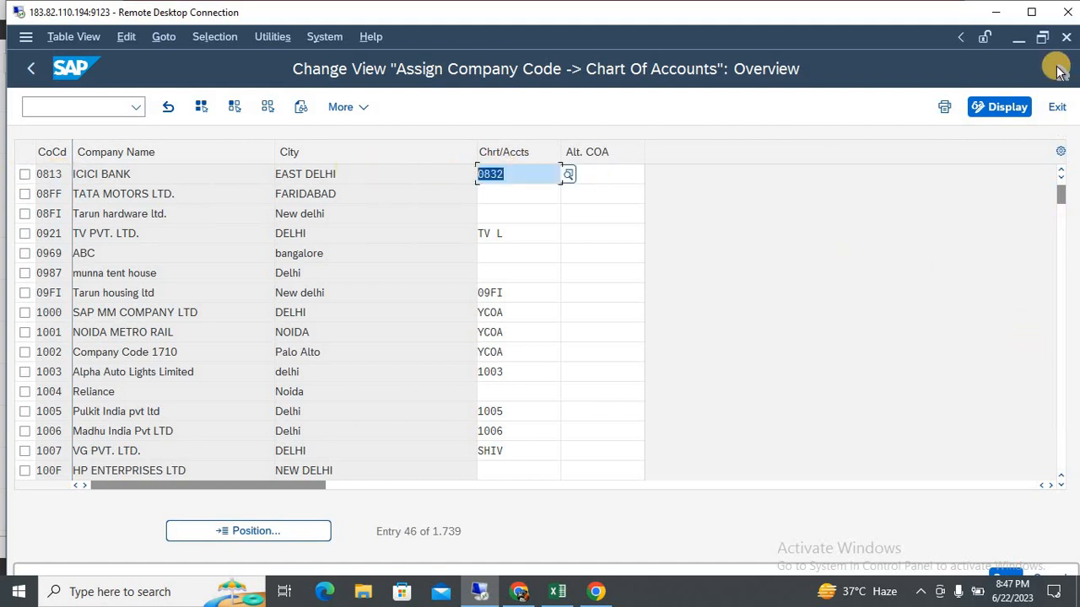
Save the chart of accounts assignment with the proposed customizing request and point out the ICICI BANK row.
click(1042, 24)
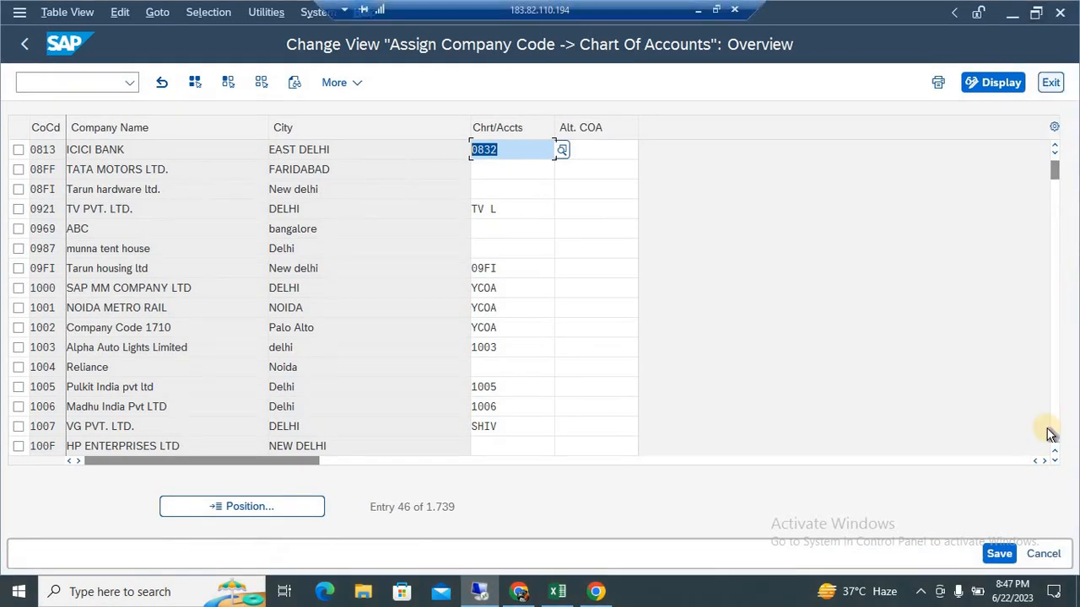
click(1002, 558)
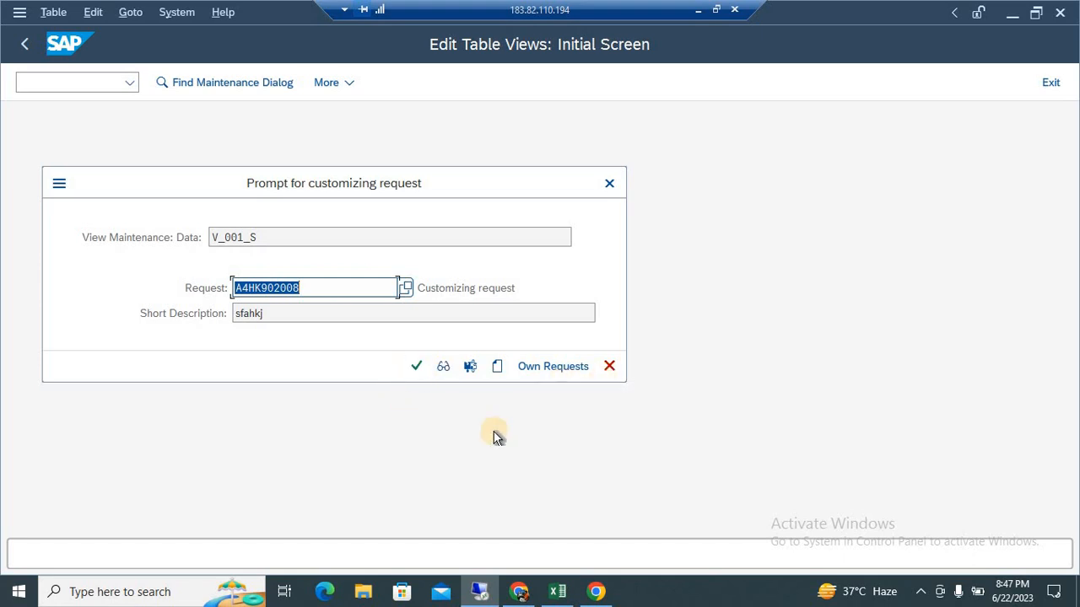
click(416, 365)
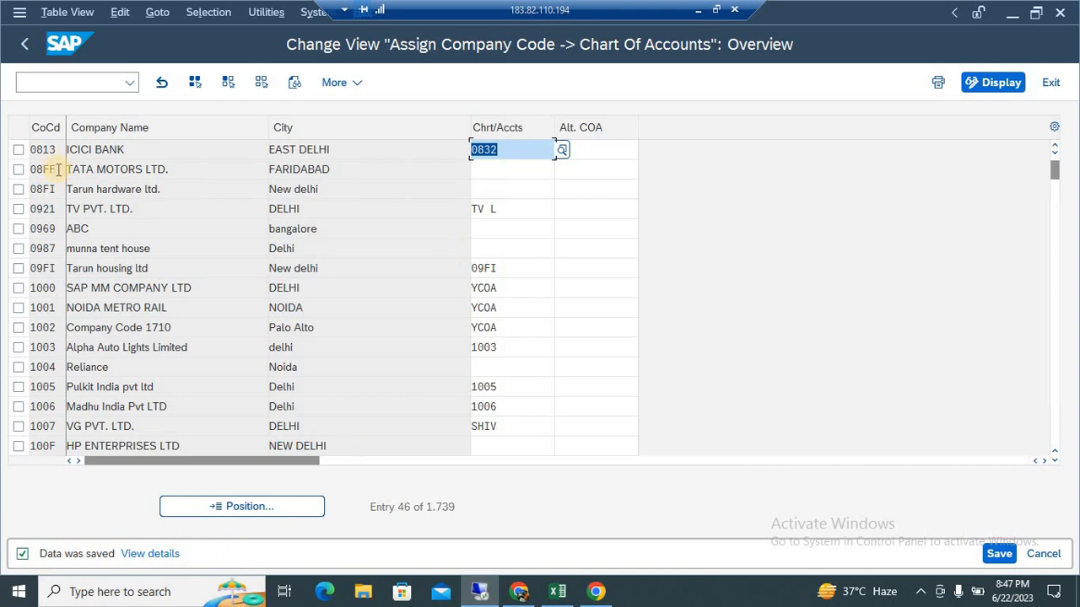
click(19, 151)
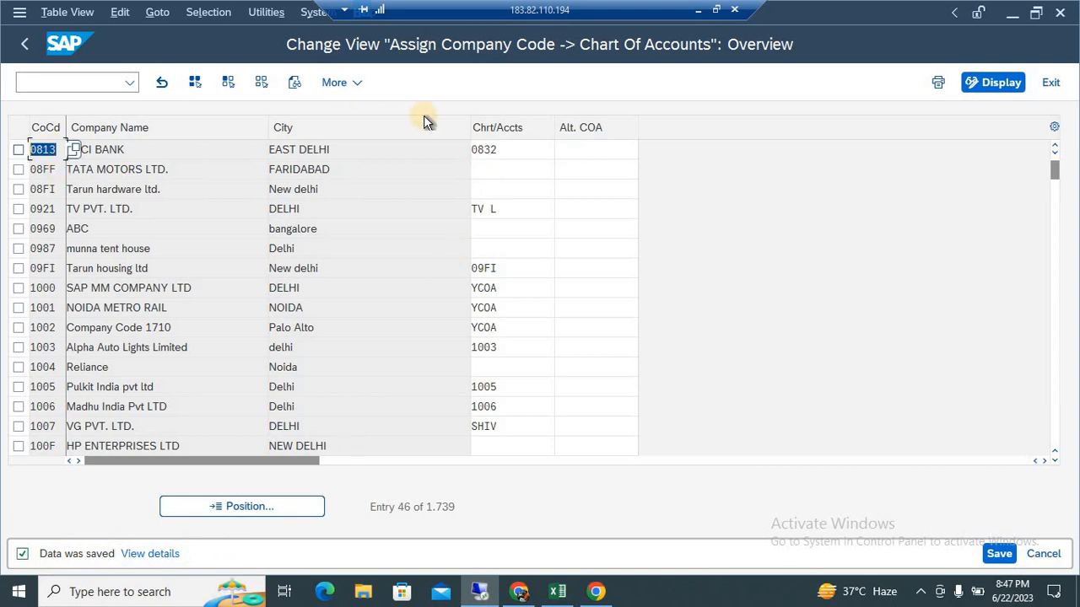
key(Tab)
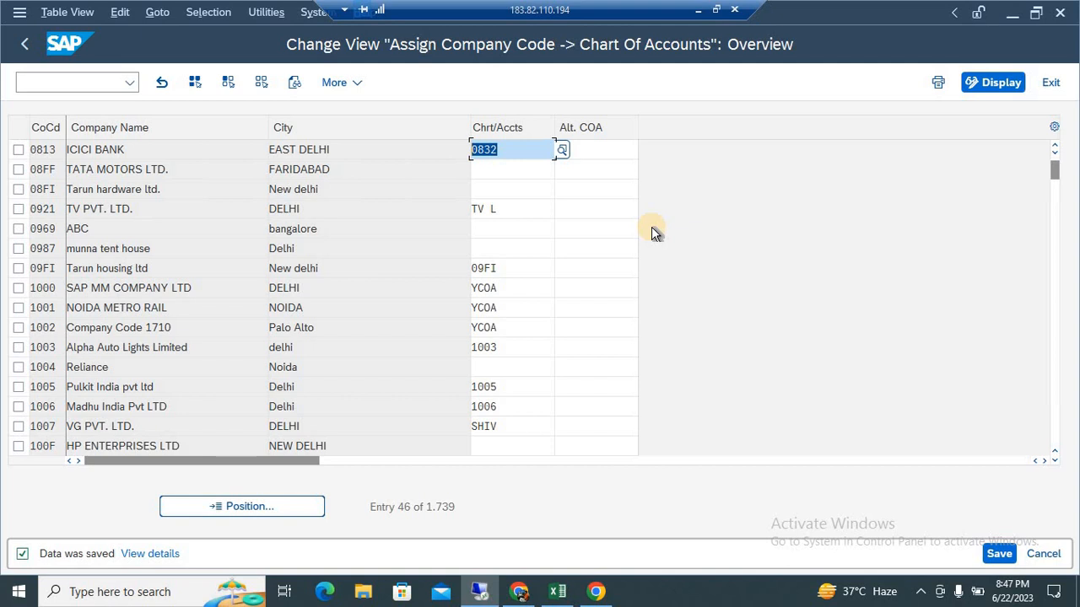
Switch to the Excel workbook and review the DEFINE CHART OF ACCOUNTS and ASSIGN COA TO COMPAY CODE blocks.
key(alt+Tab)
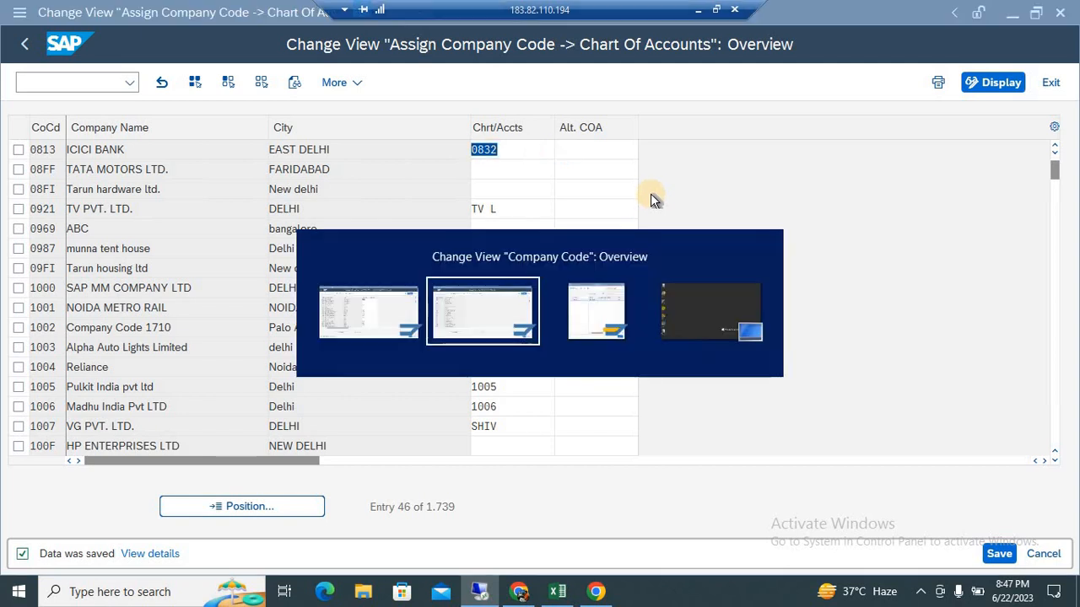
key(alt+Tab)
click(716, 9)
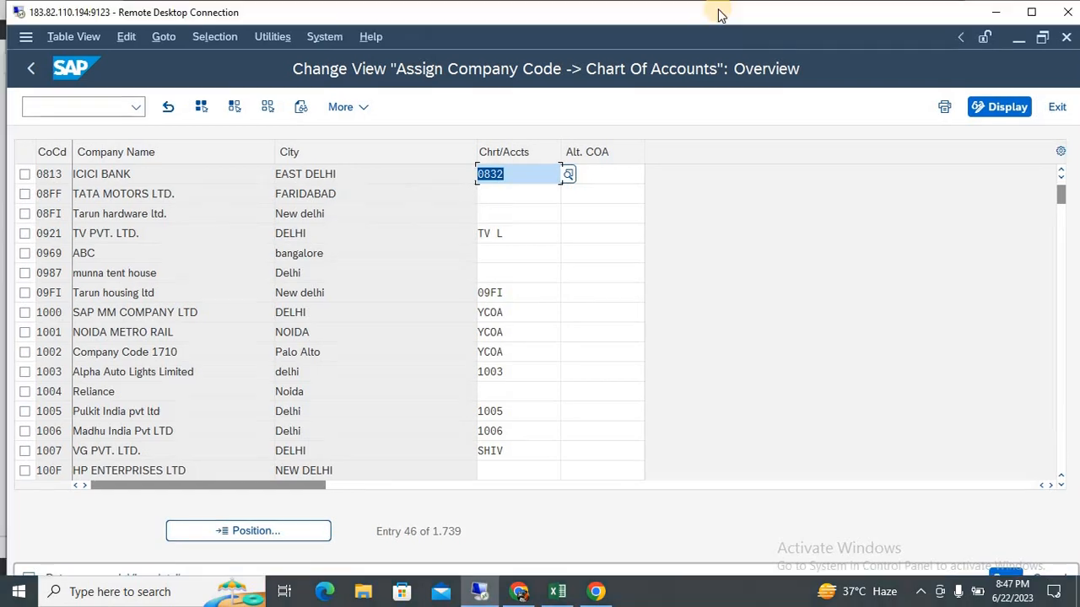
key(alt+Tab)
key(ctrl+Up)
key(ctrl+Up)
key(ctrl+Up)
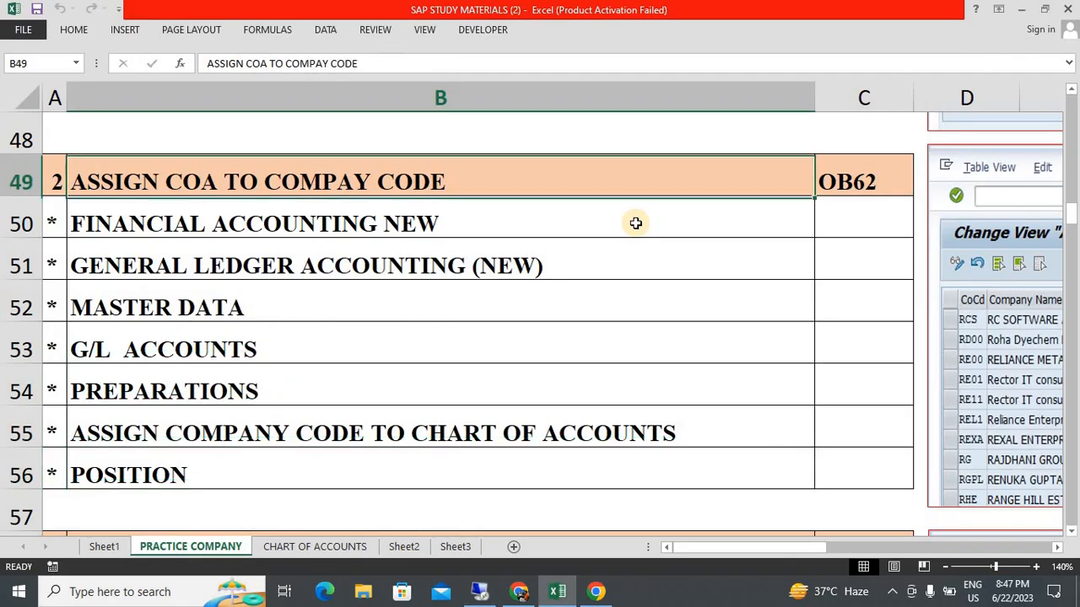
key(Up)
key(Down)
key(Down)
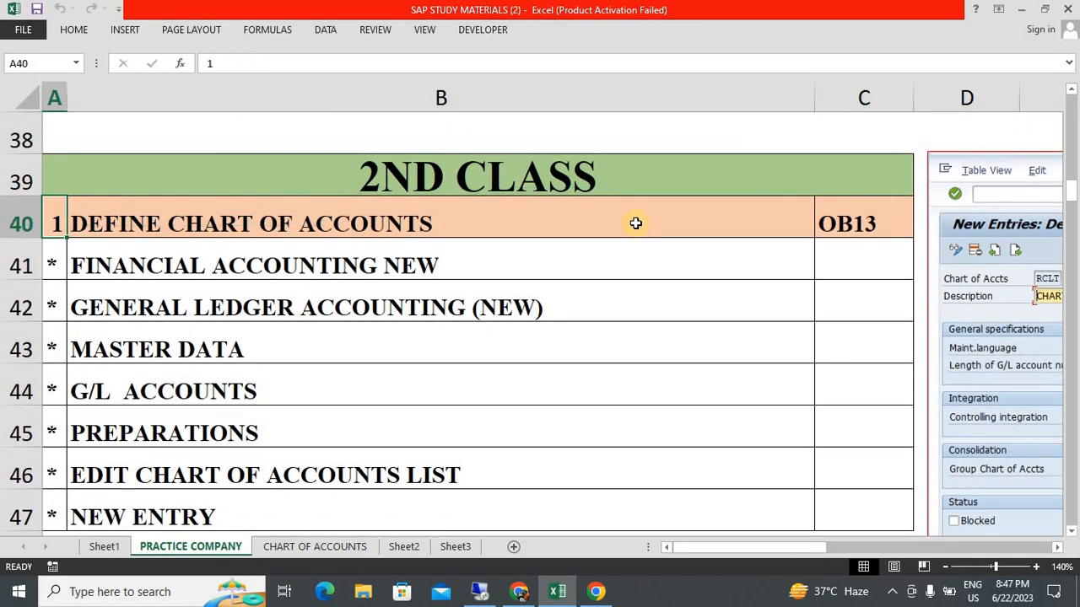
key(ctrl+shift+End)
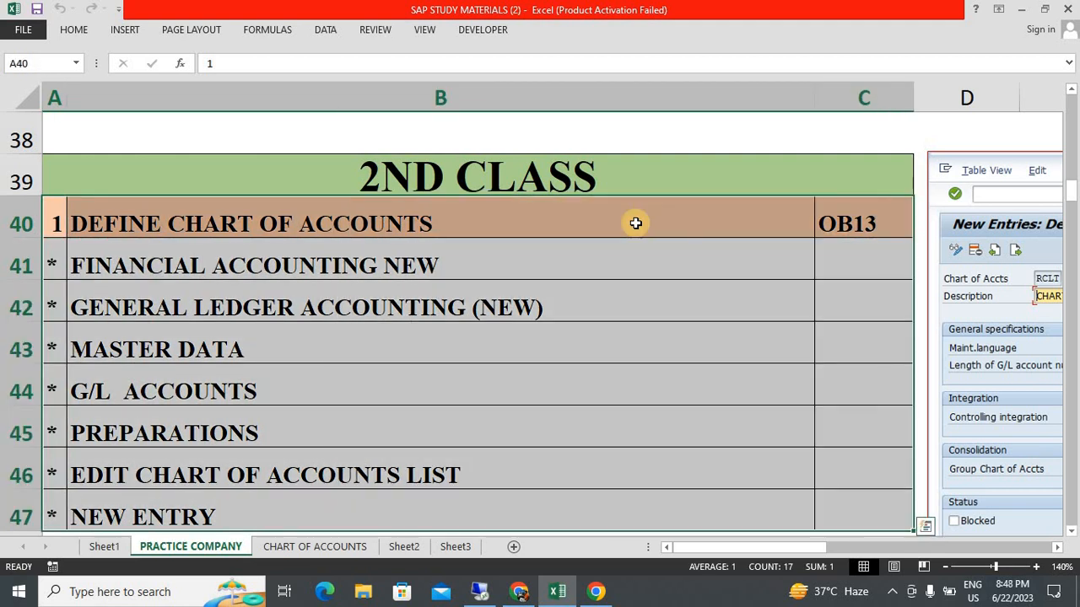
key(ctrl+q)
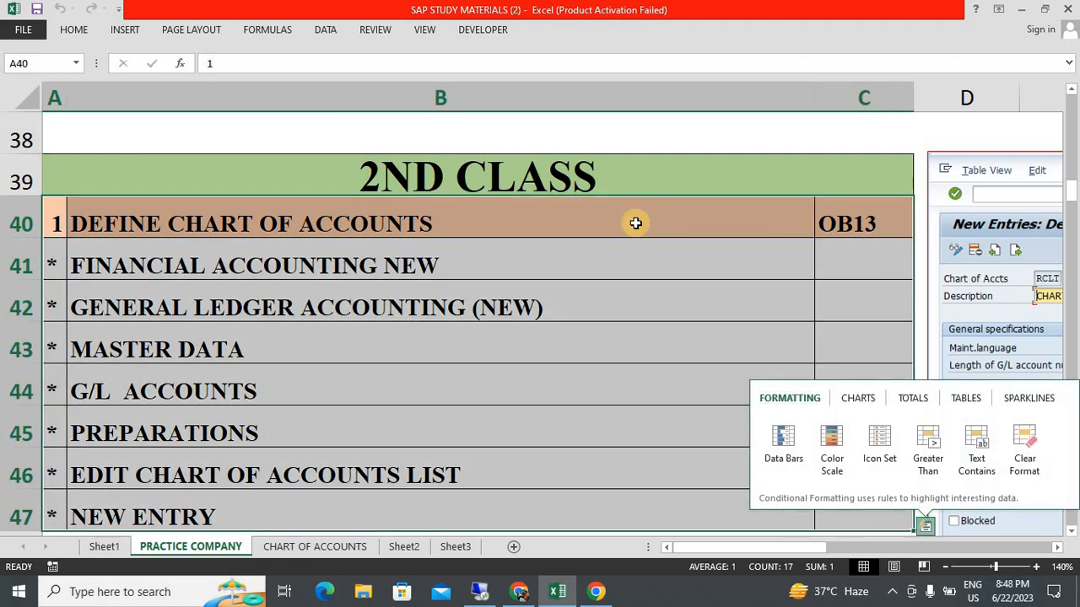
key(Right)
key(Left)
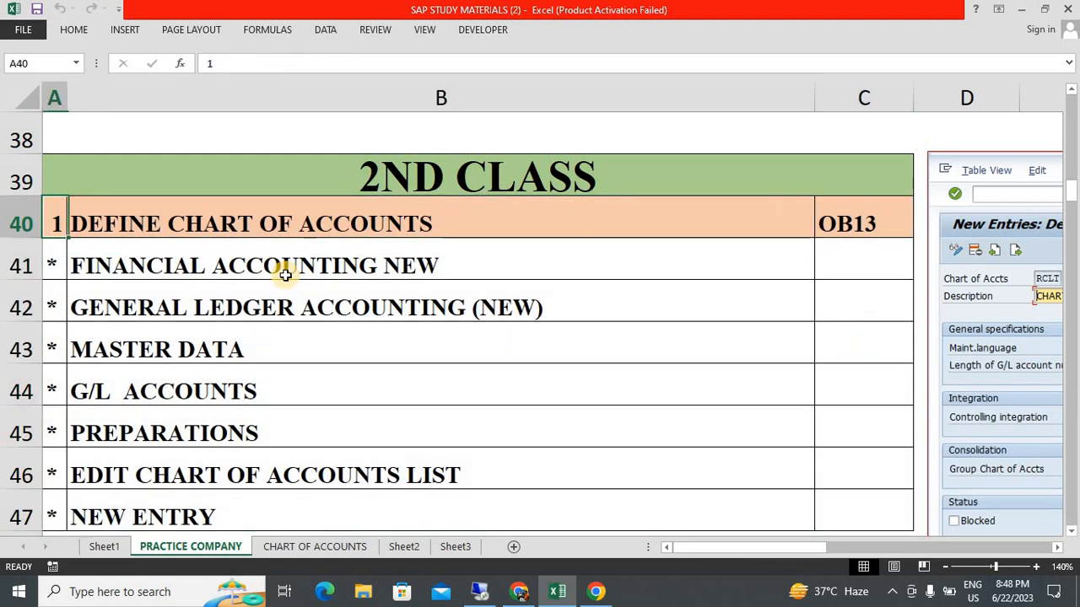
key(ctrl+Down)
key(ctrl+Down)
key(ctrl+a)
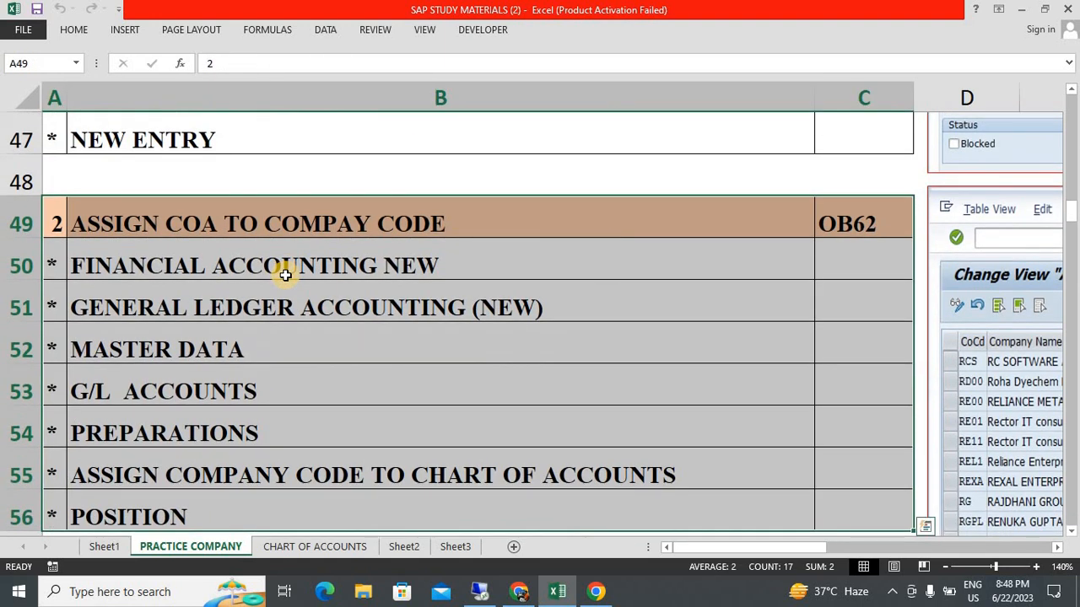
Read through the path lines of the DEFINE ACCOUNTS GROUP block on the PRACTICE COMPANY sheet.
key(ctrl+Down)
key(ctrl+Down)
key(ctrl+shift+Down)
key(ctrl+shift+Right)
key(Down)
key(Down)
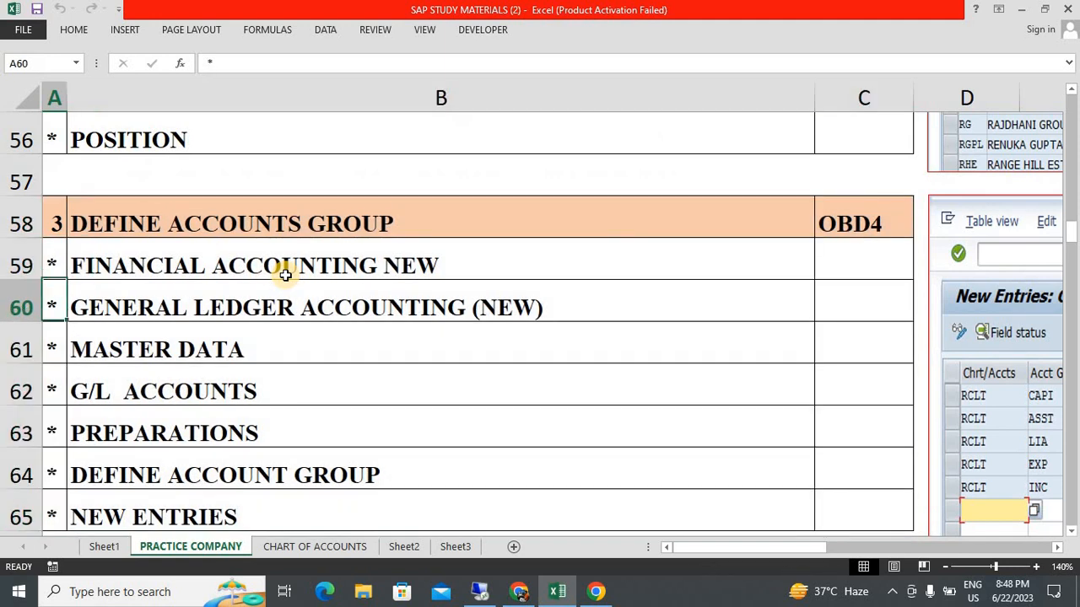
key(Down)
key(Down)
key(Down)
key(Down)
key(Down)
key(Down)
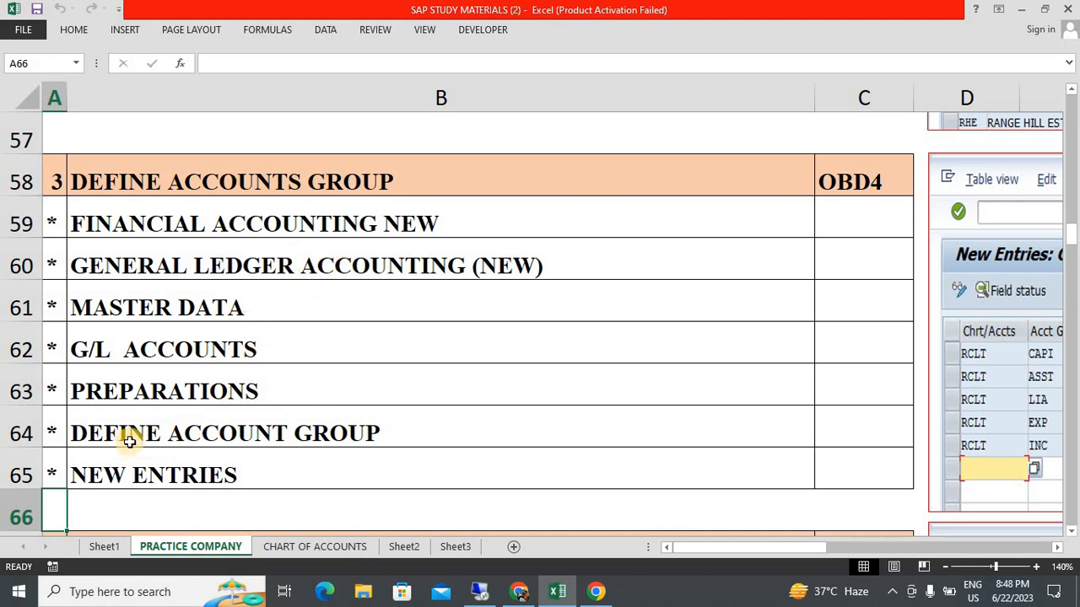
Point out the DEFINE ACCOUNT GROUP line and the path lines above it, starting from PREPARATIONS.
click(187, 439)
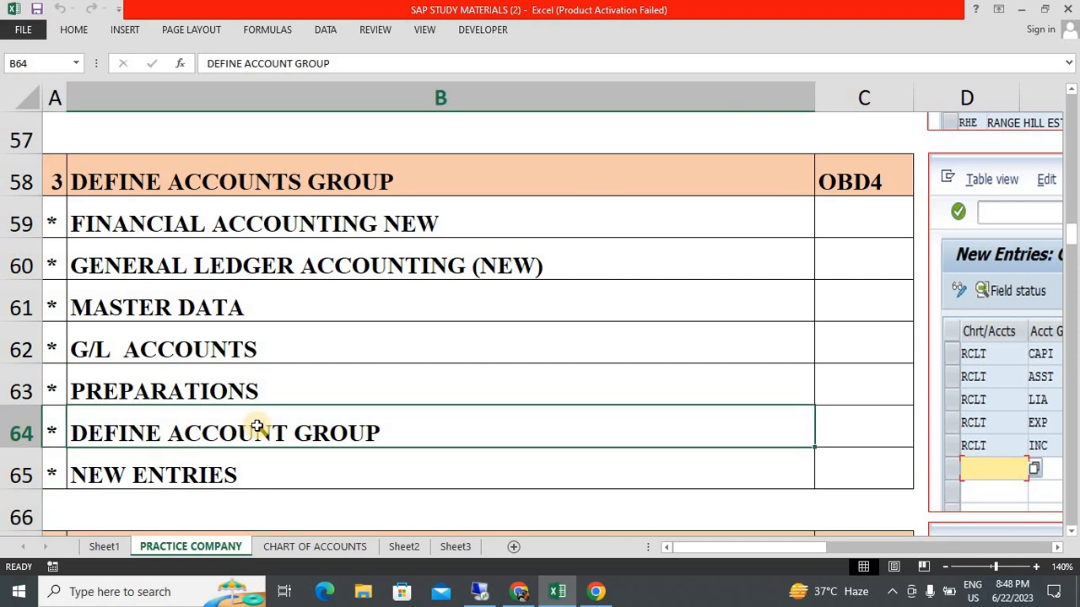
click(211, 392)
key(shift+Up)
key(shift+Up)
key(shift+Up)
key(shift+Up)
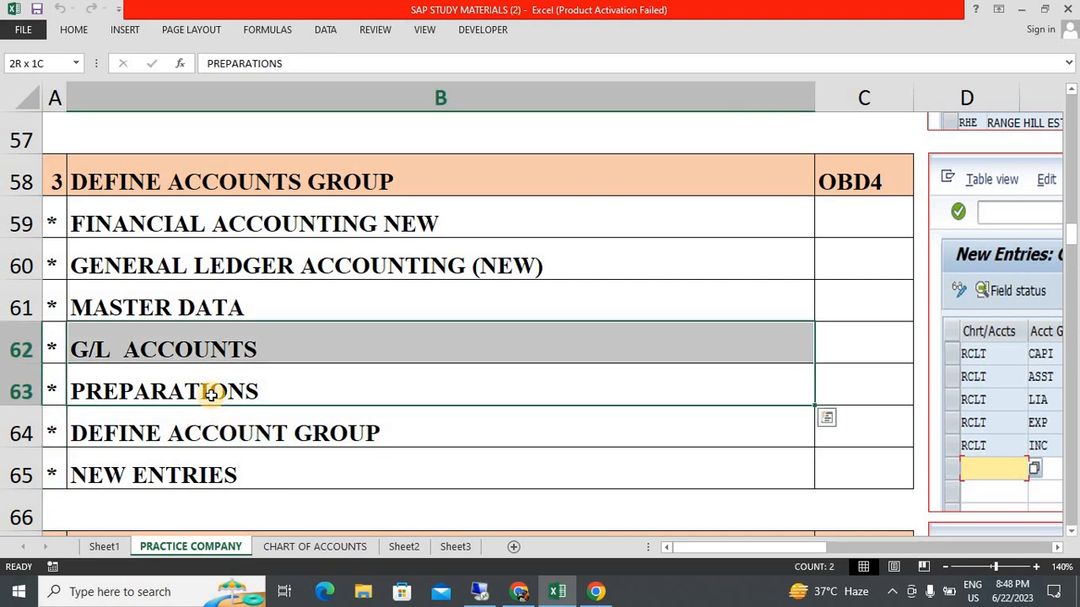
click(174, 433)
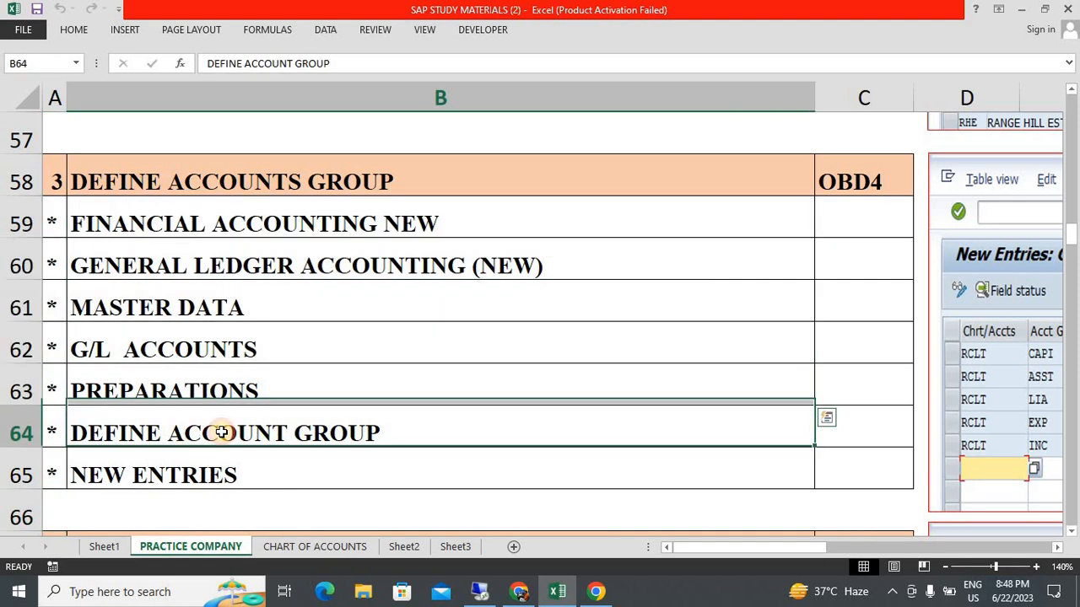
Switch to SAP, return to the IMG structure and open the Define Account Group activity.
key(alt+Tab)
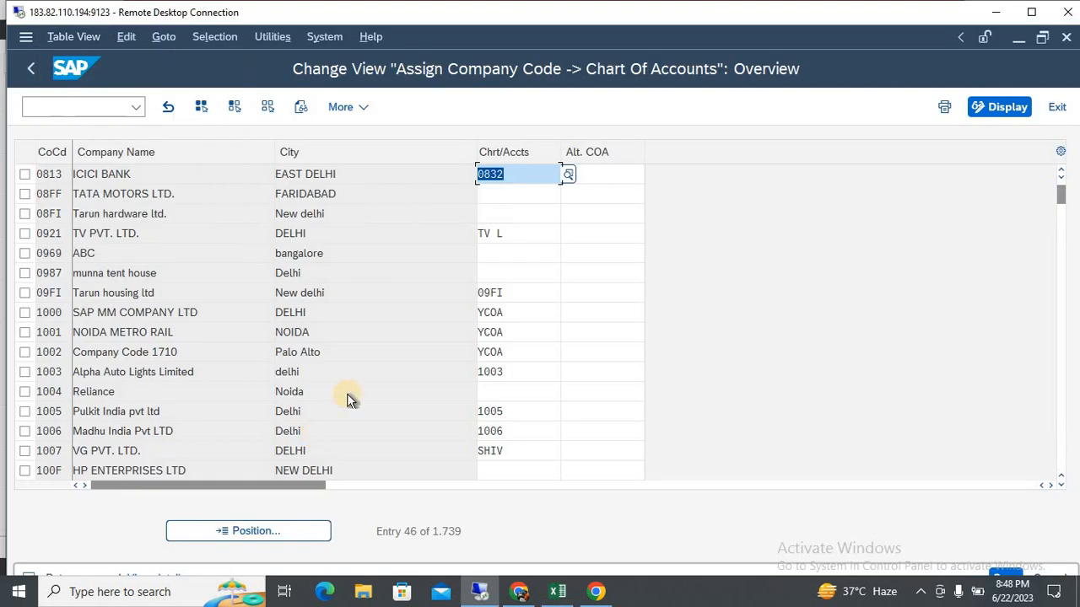
key(F3)
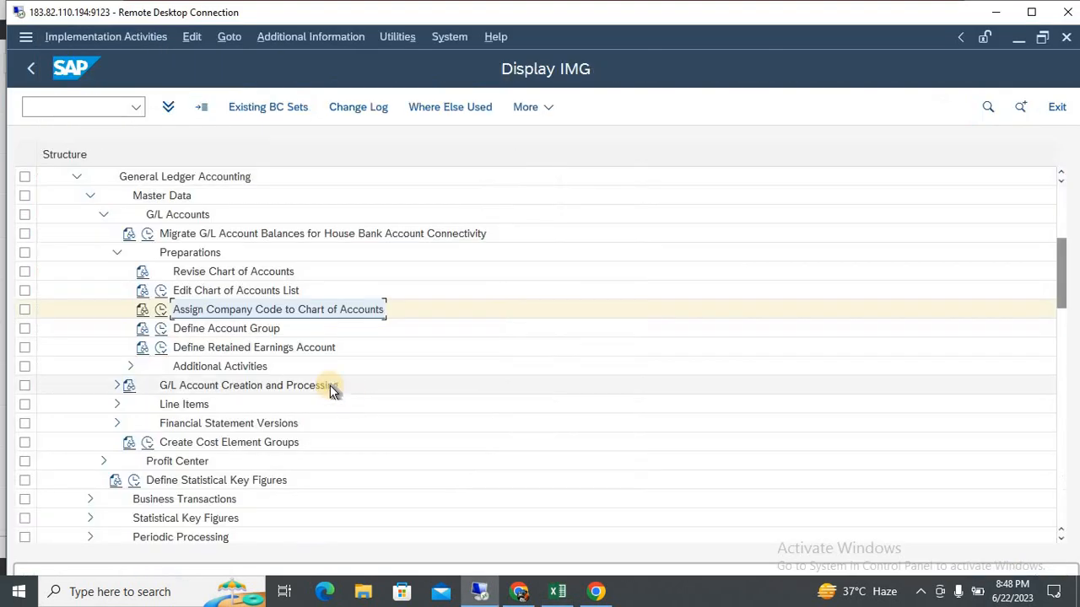
click(245, 331)
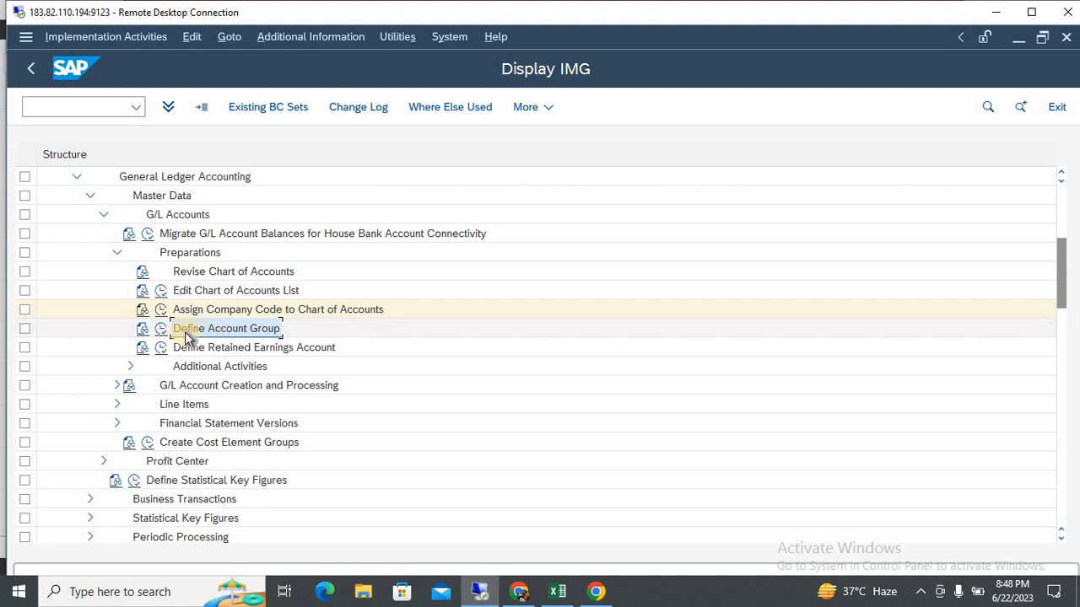
click(159, 330)
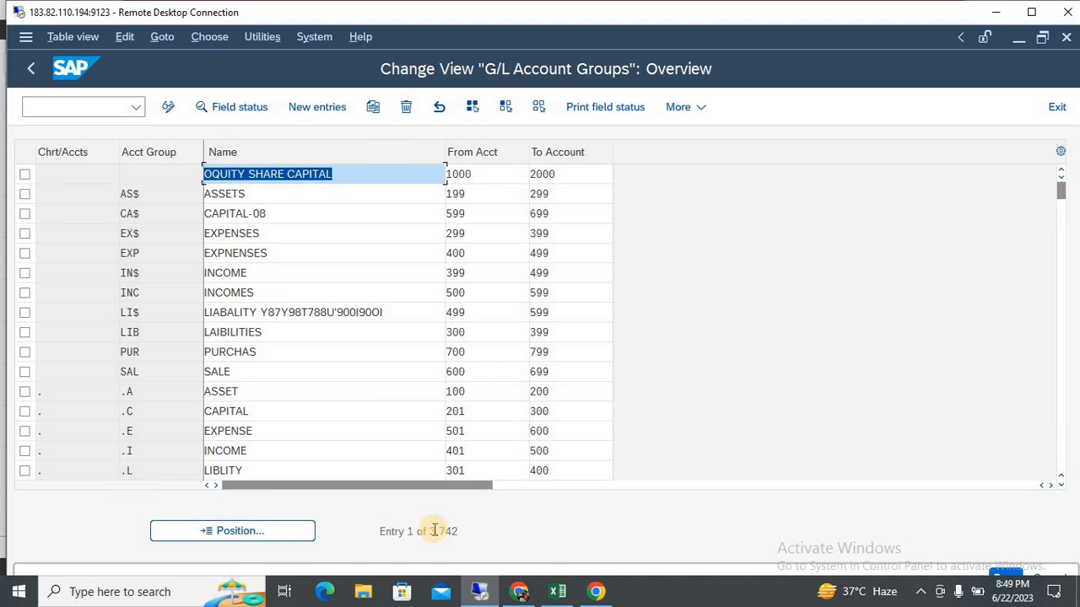
Check the workbook line following DEFINE ACCOUNT GROUP and start new entries for G/L account groups in SAP.
key(alt+Tab)
click(278, 461)
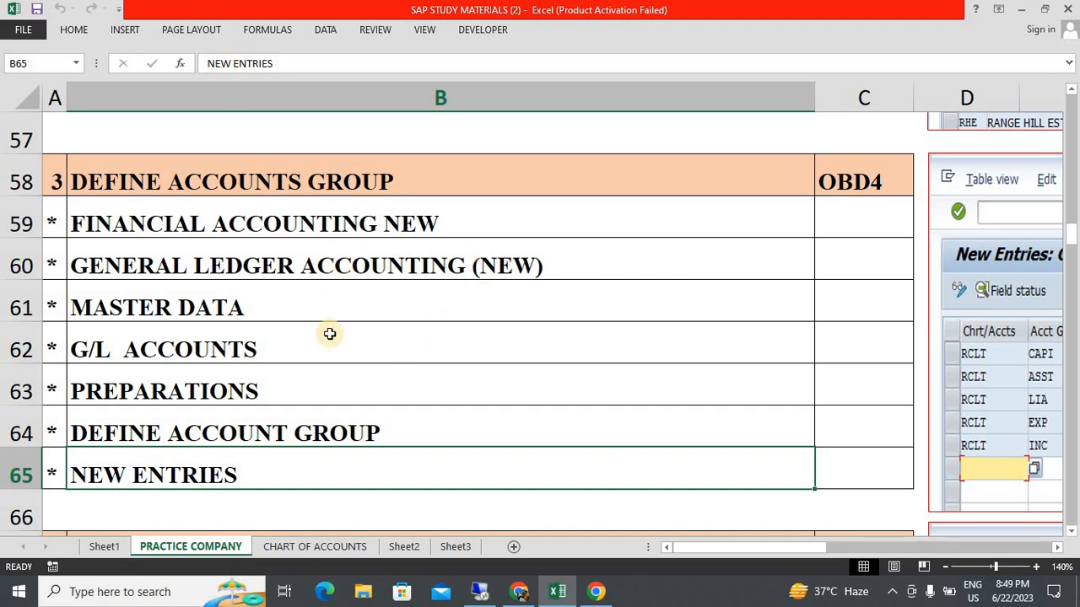
key(alt+Tab)
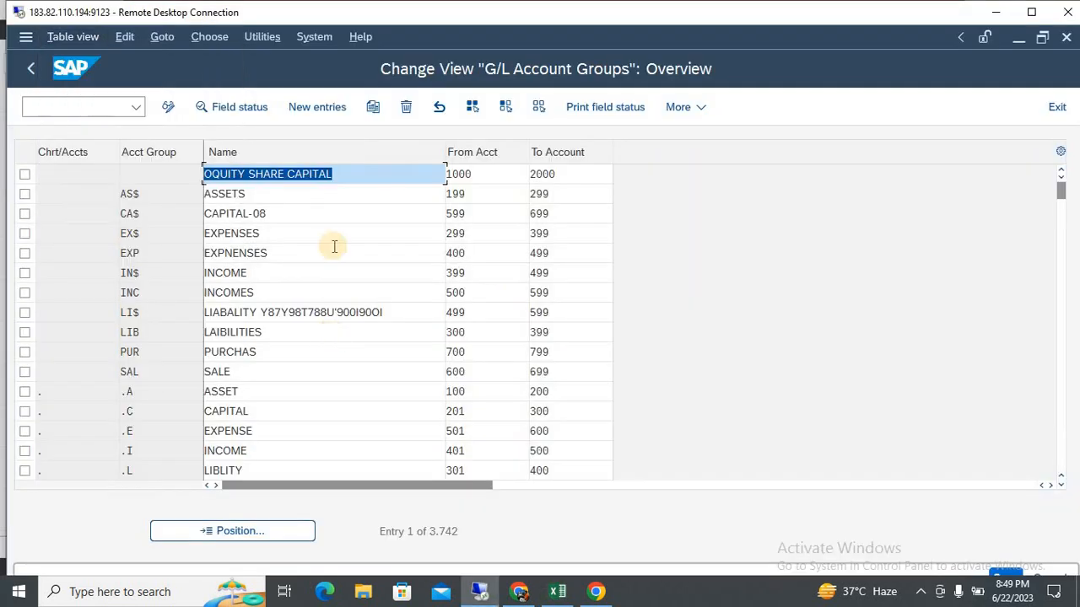
click(315, 115)
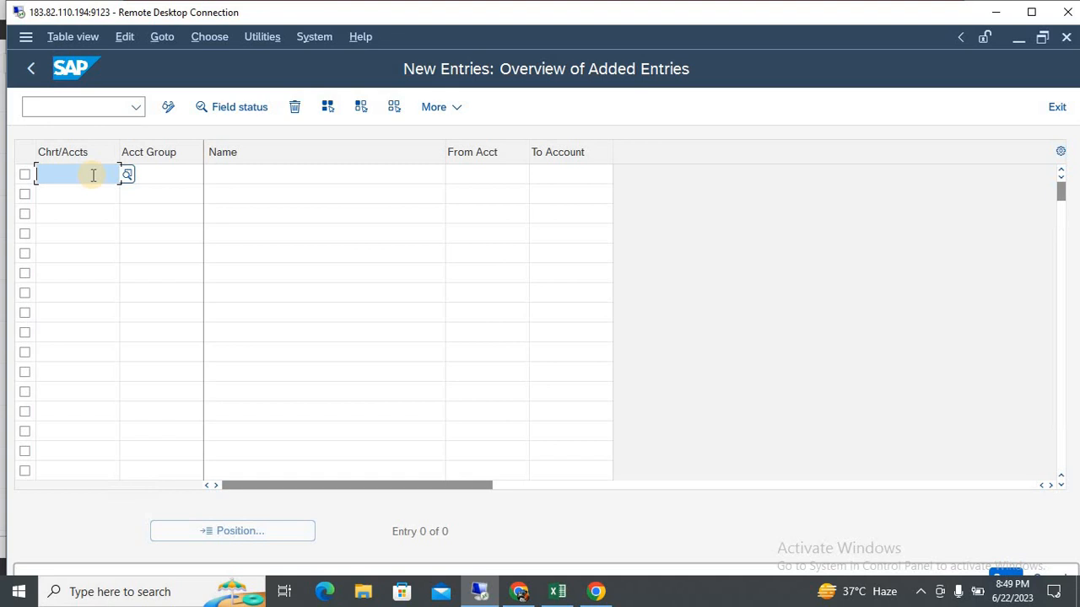
Enter chart of accounts 0832 in the first four rows of the new account group entries.
text(08)
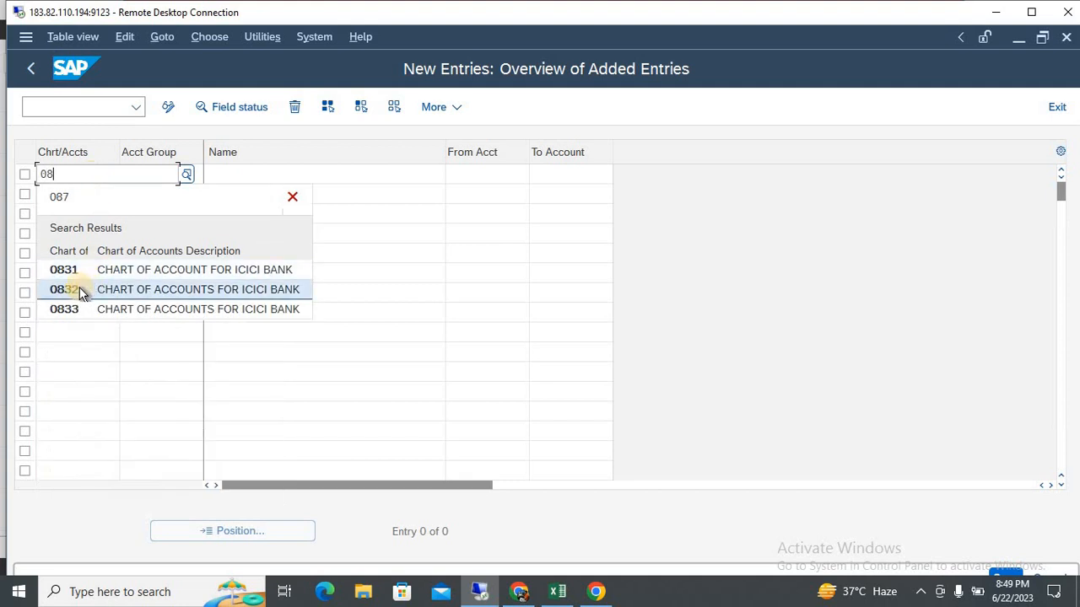
click(82, 293)
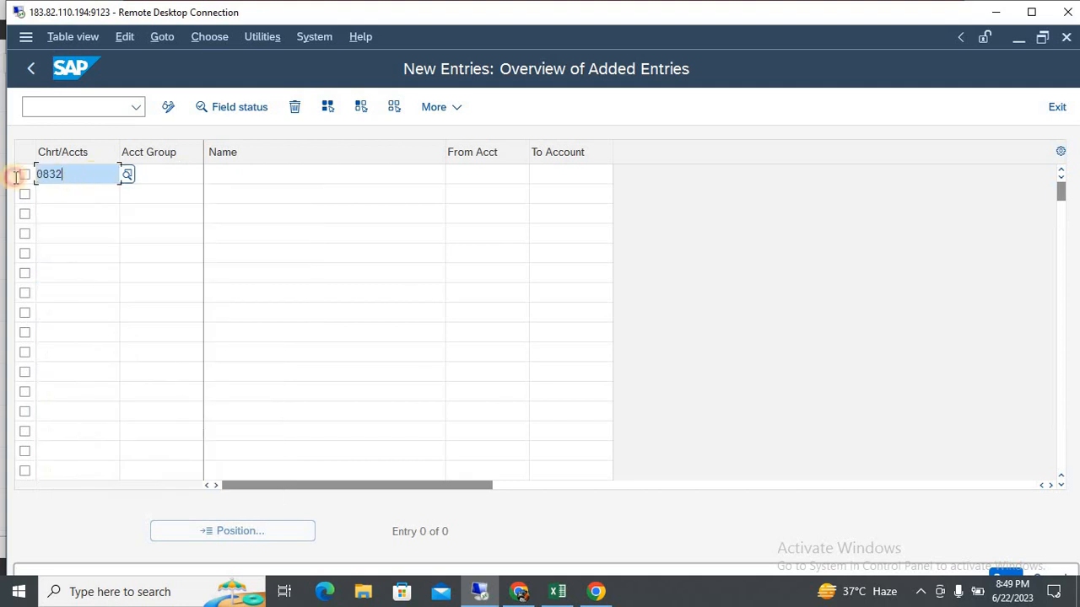
key(ctrl+c)
key(Down)
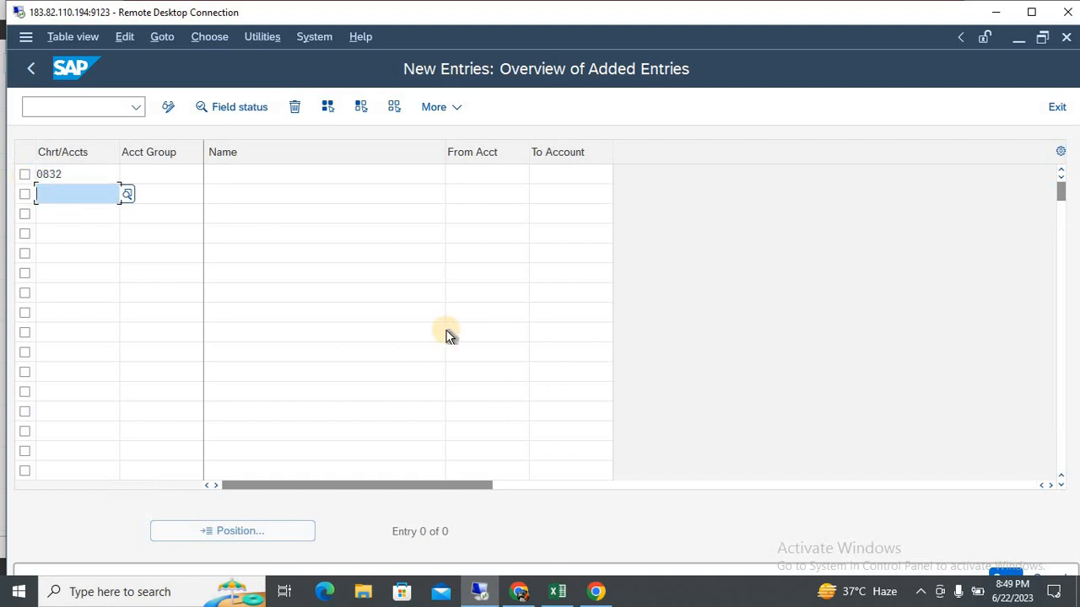
key(ctrl+v)
key(Down)
key(ctrl+v)
key(Down)
key(ctrl+v)
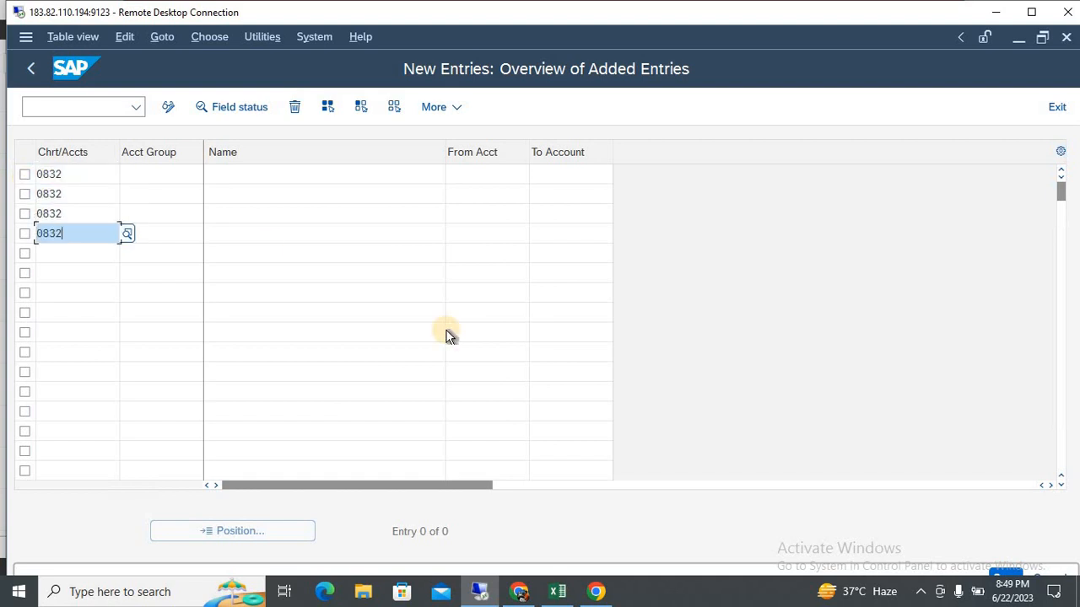
Enter chart of accounts 0832 in the fifth row and name the first account group ASSETS.
key(Down)
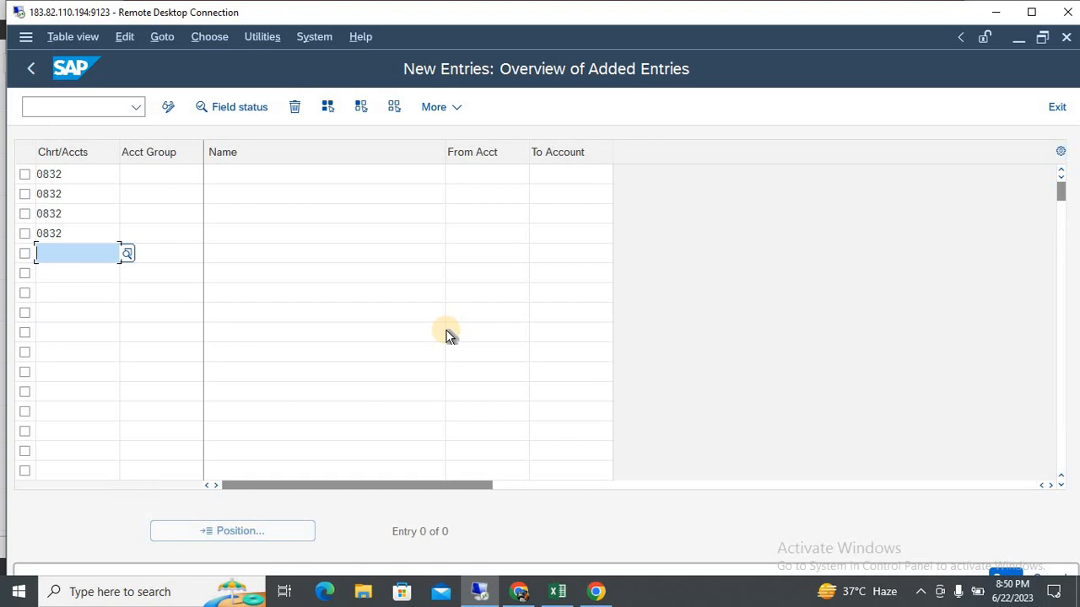
key(ctrl+v)
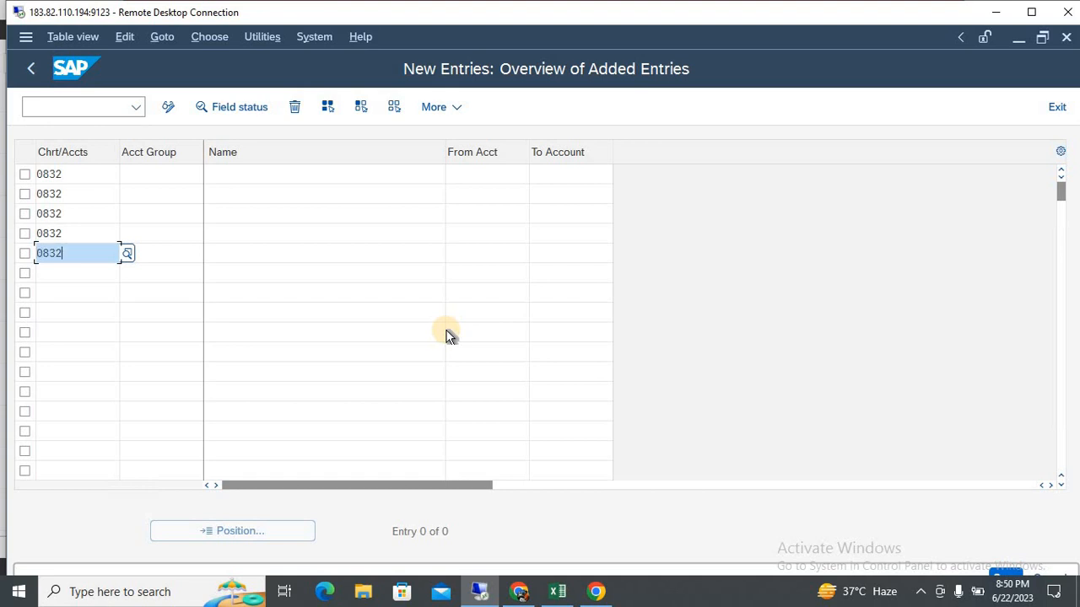
click(351, 172)
text(AS)
key(Down)
key(Return)
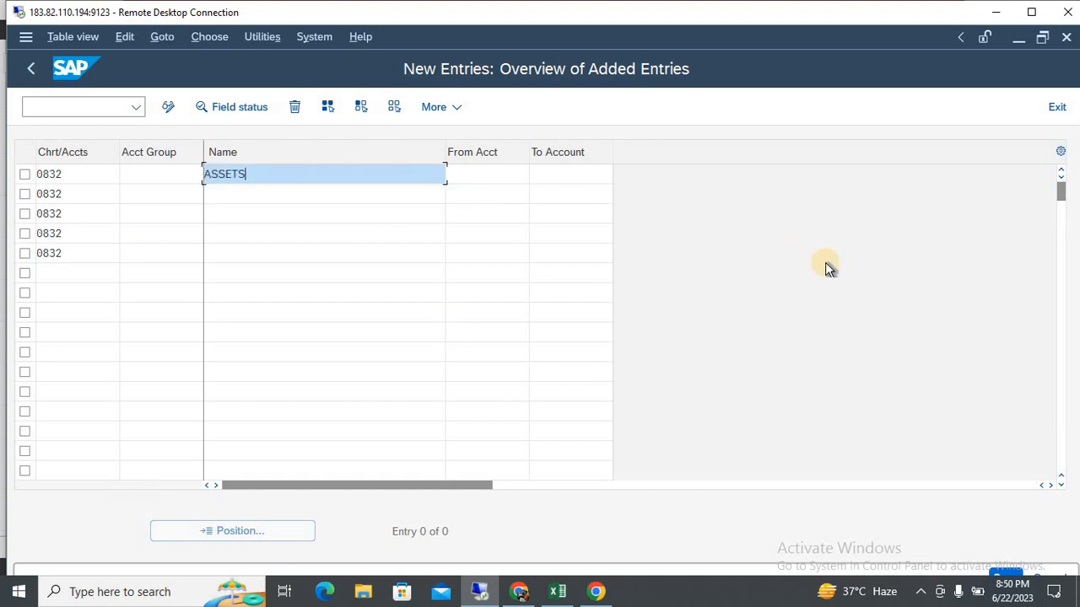
Name the account group in the second row CAPITAL.
key(Down)
text(CA)
key(Down)
key(Up)
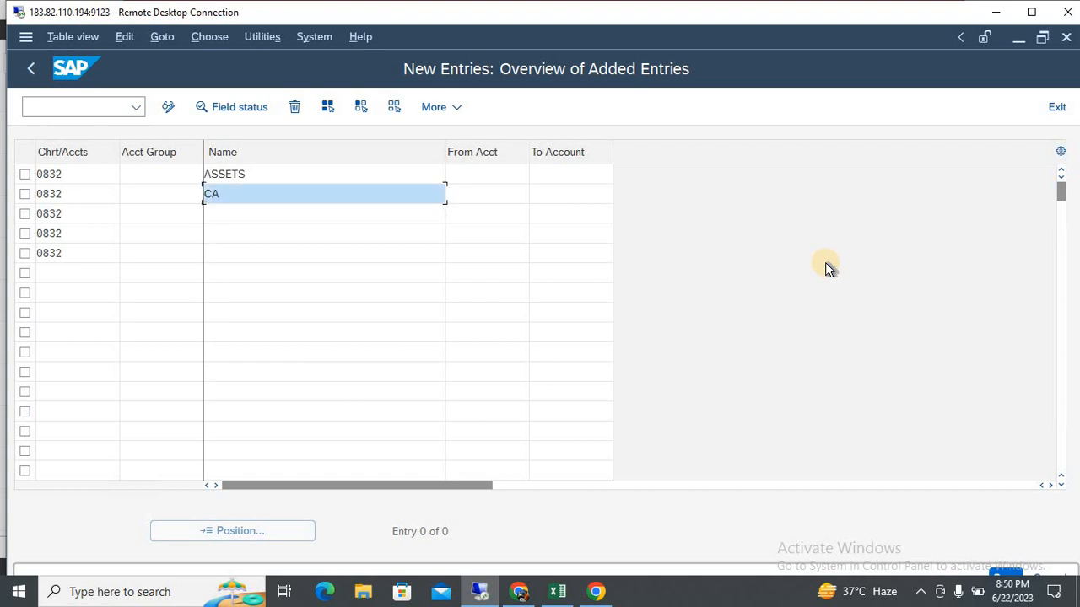
text(CA)
key(BackSpace)
key(Delete)
key(Delete)
text(APITAL)
key(Down)
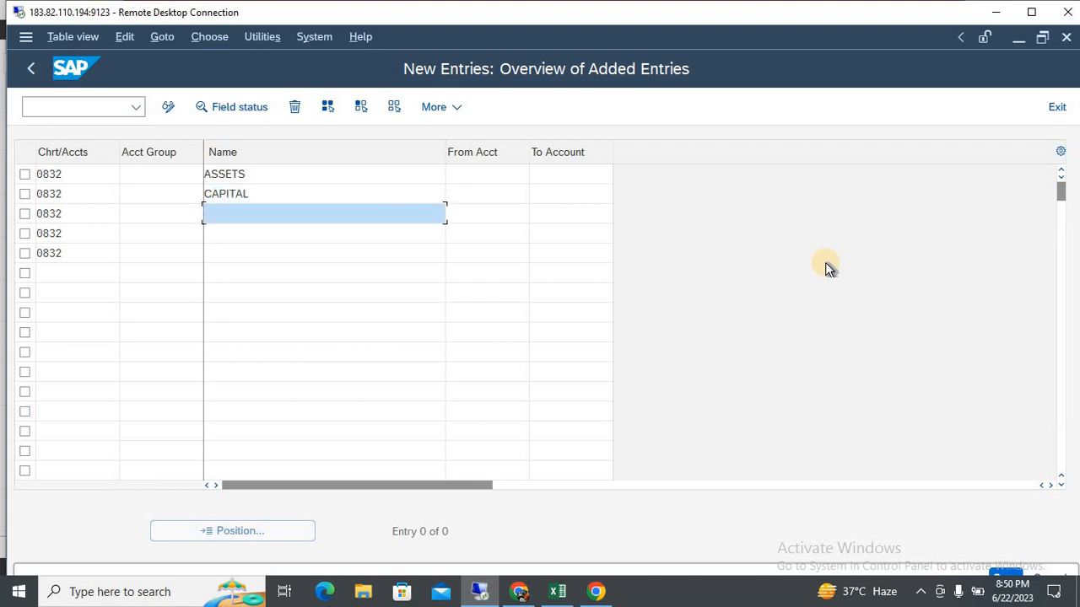
Name the account groups in the third, fourth and fifth rows EXPENSES, LIABILITIES and INCOME.
text(EXP)
key(Down)
key(Return)
key(Down)
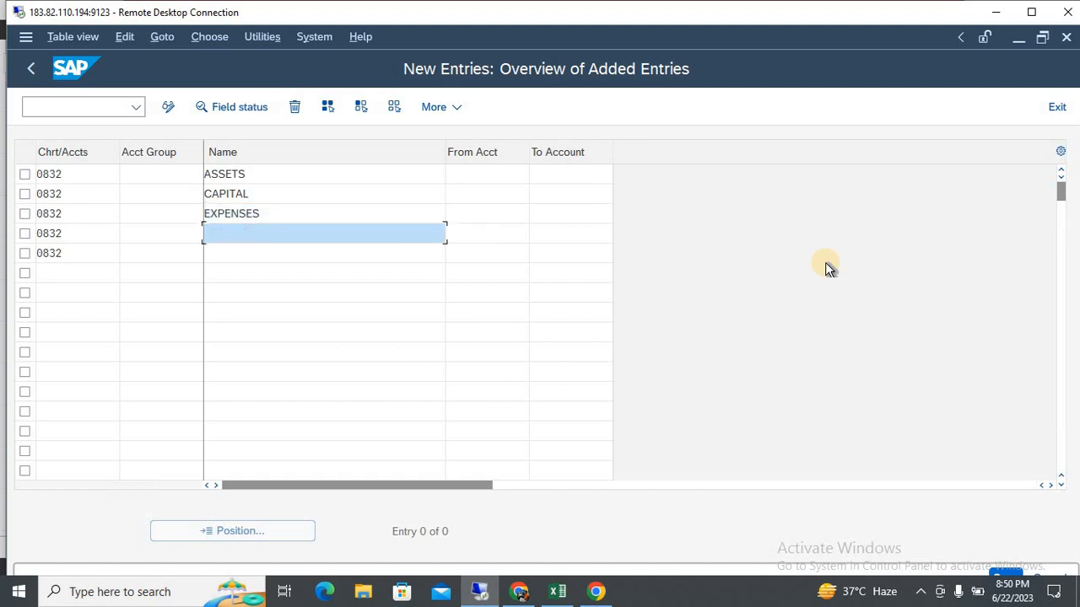
text(LI)
key(Down)
key(Return)
key(Down)
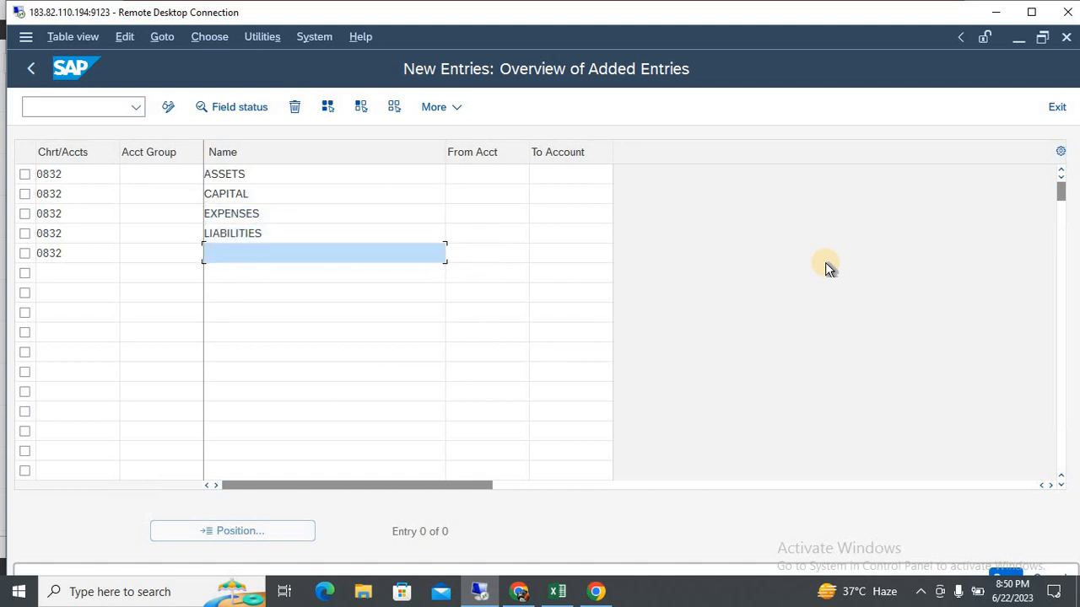
text(IN)
key(Down)
key(Return)
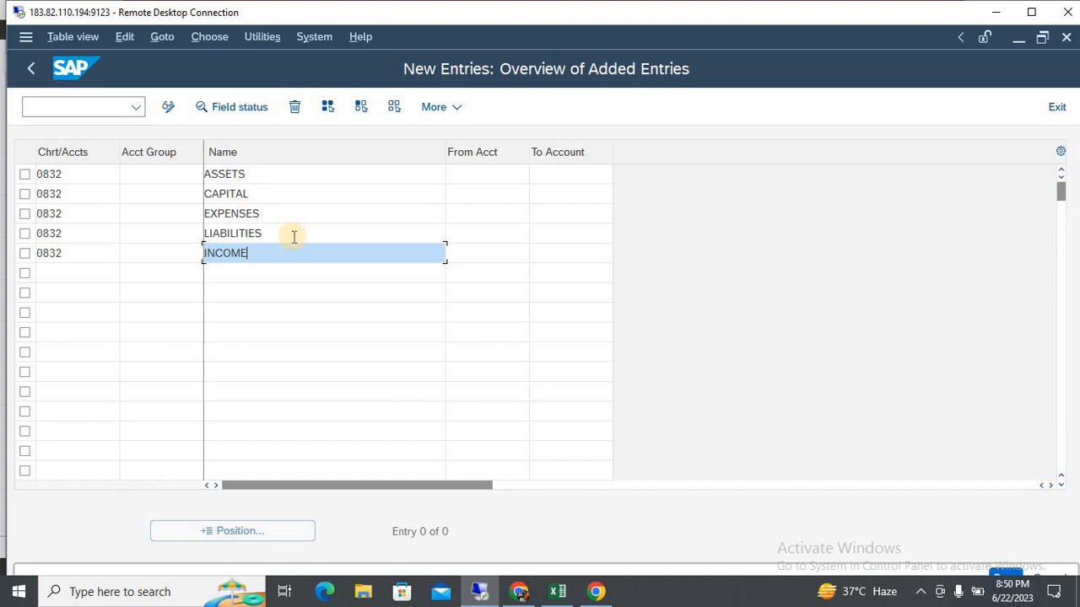
Enter account group codes A765 for ASSETS, C978 for CAPITAL, E877 for EXPENSES, L987 for LIABILITIES and I343 for INCOME.
click(149, 176)
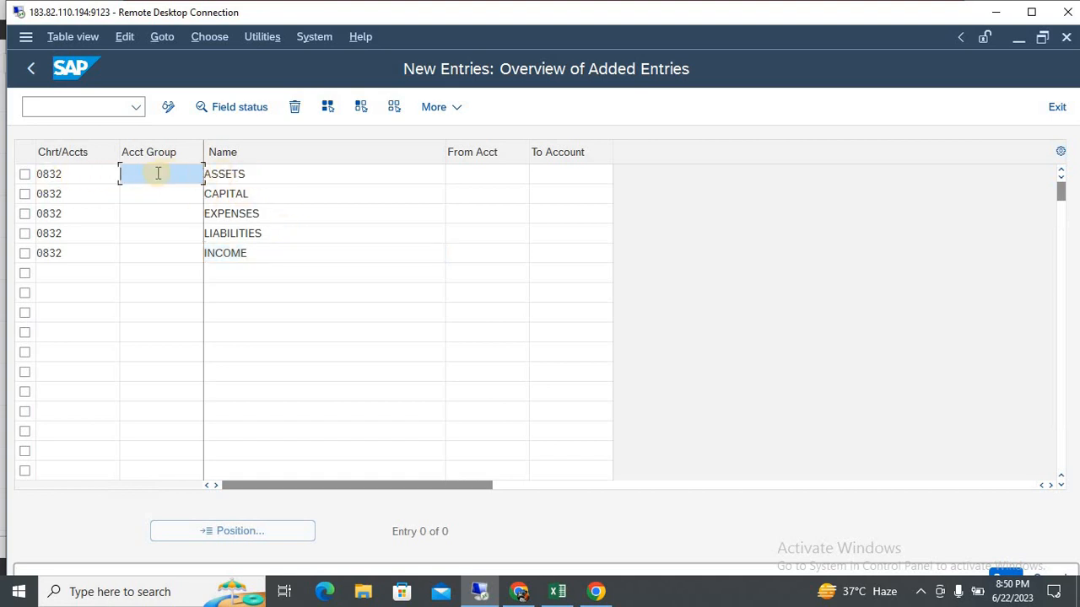
text(A765)
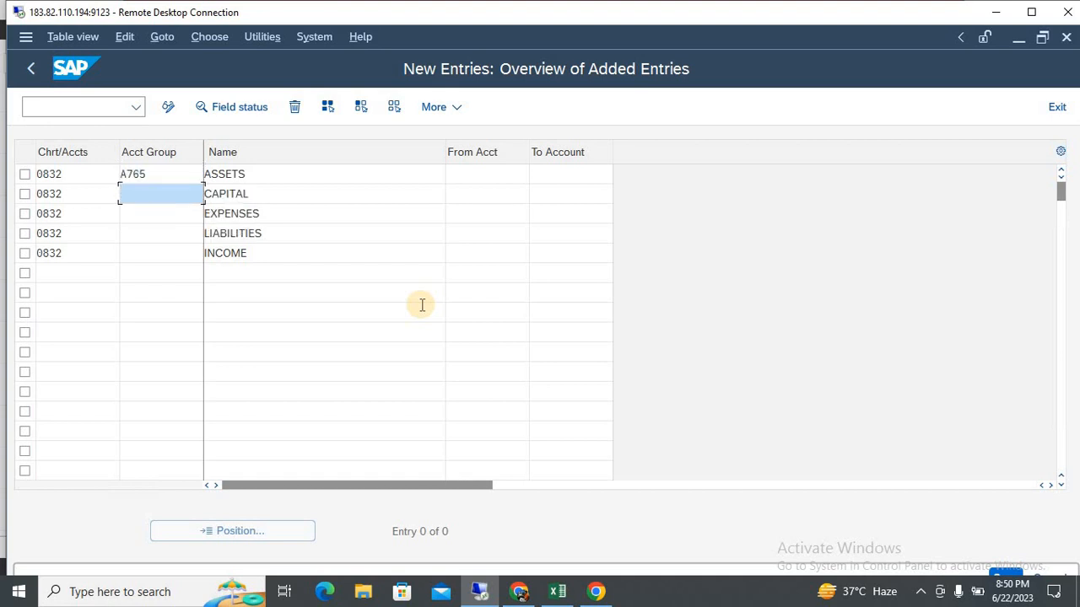
text(C978)
key(Down)
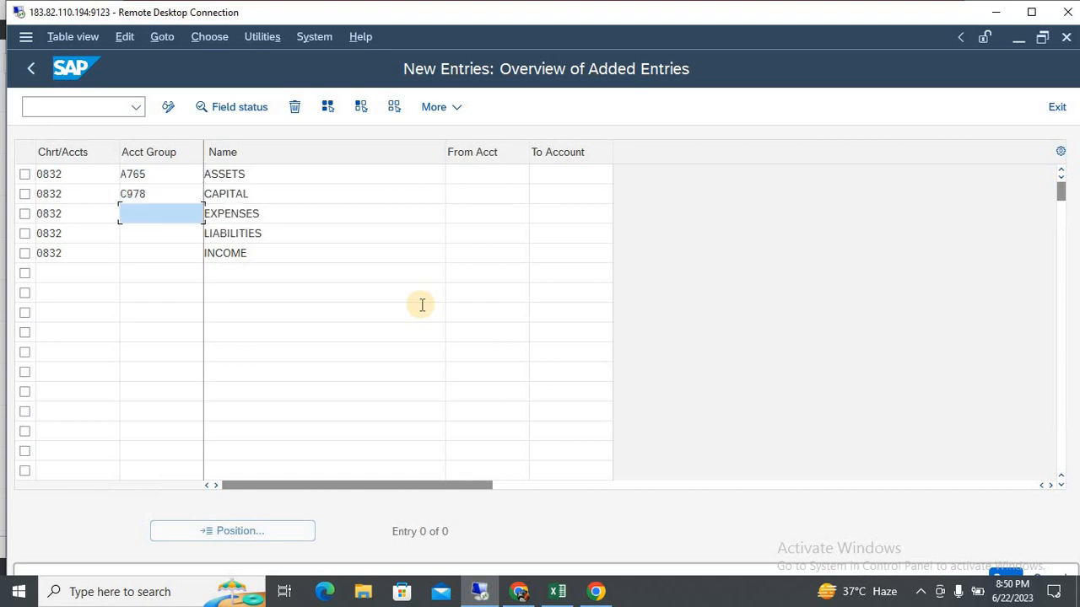
text(E877)
key(Down)
text(L987)
key(Down)
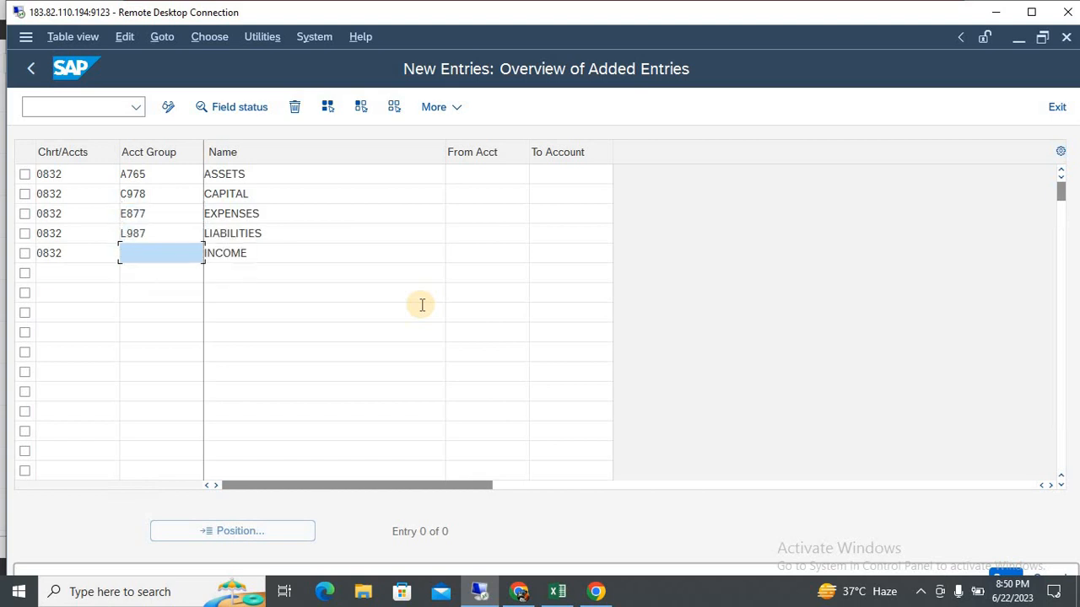
text(I343)
click(253, 173)
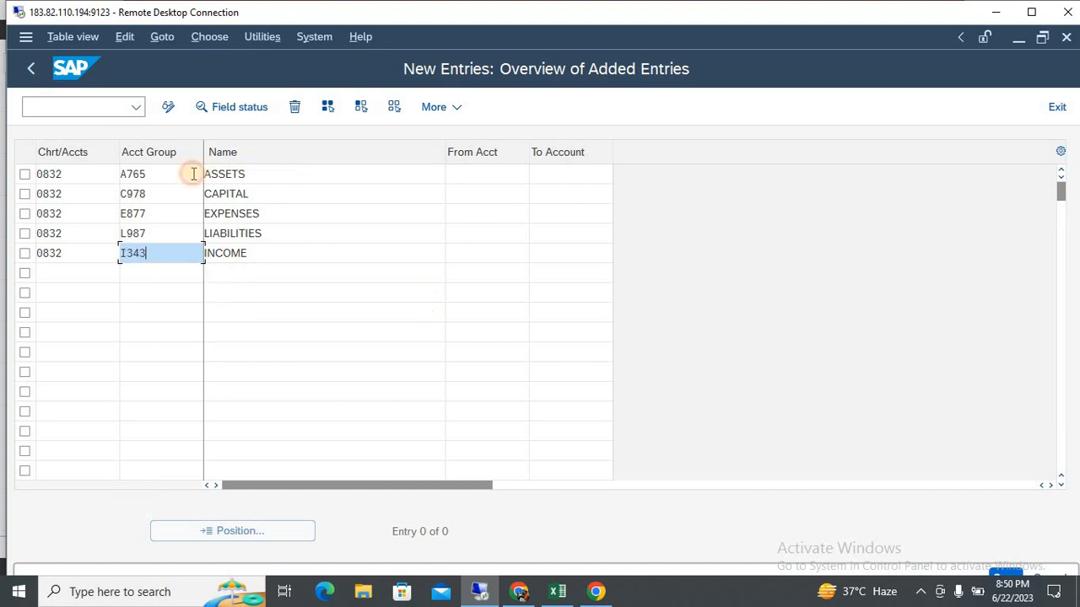
key(shift+Tab)
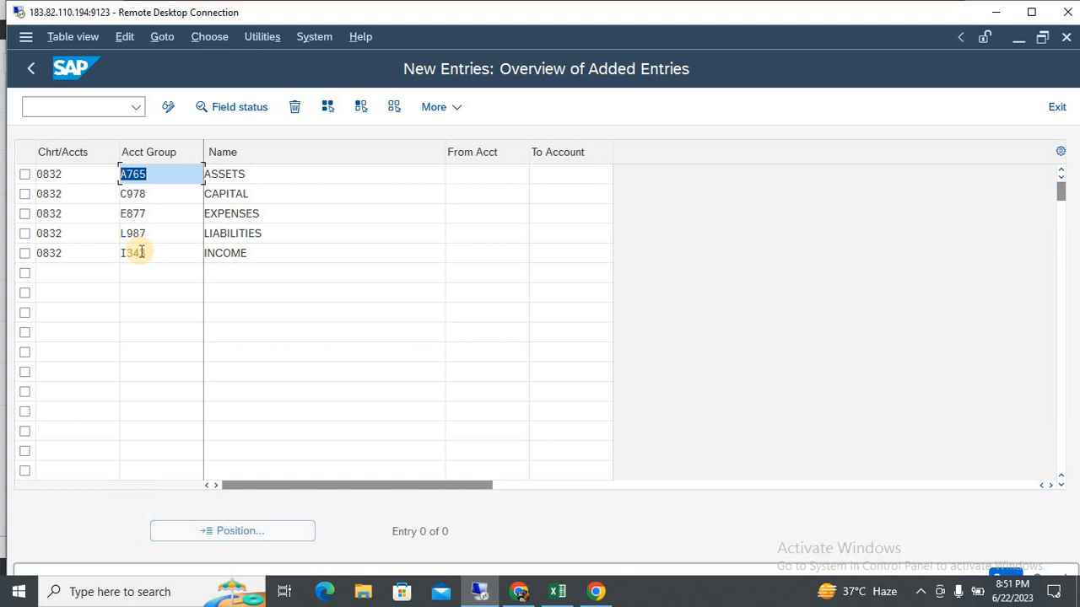
Set the account number range of the ASSETS group from 100 to 199.
click(482, 175)
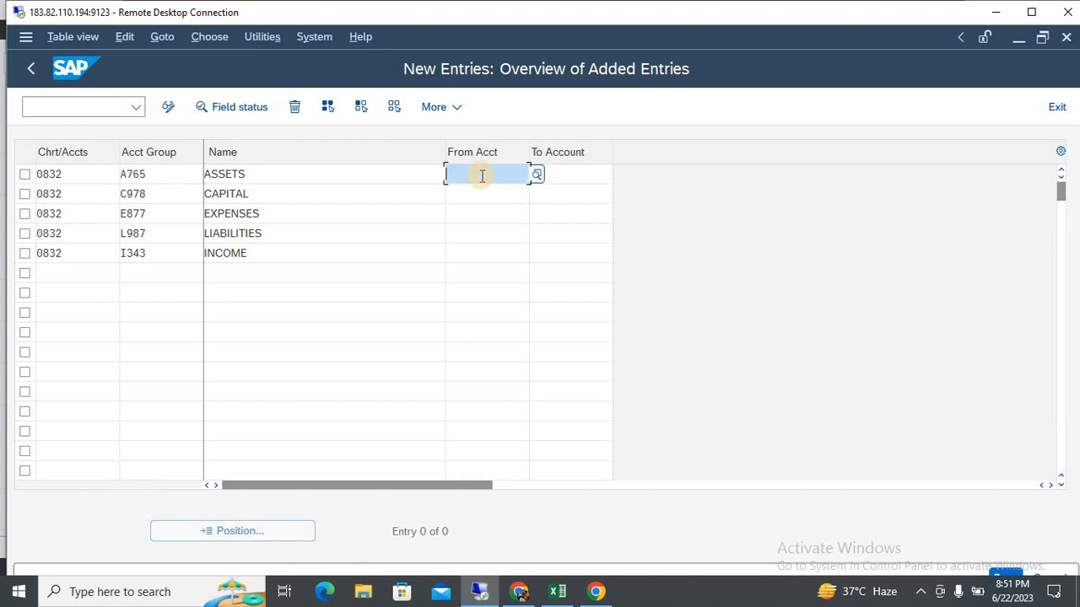
text(100)
key(Tab)
text(299)
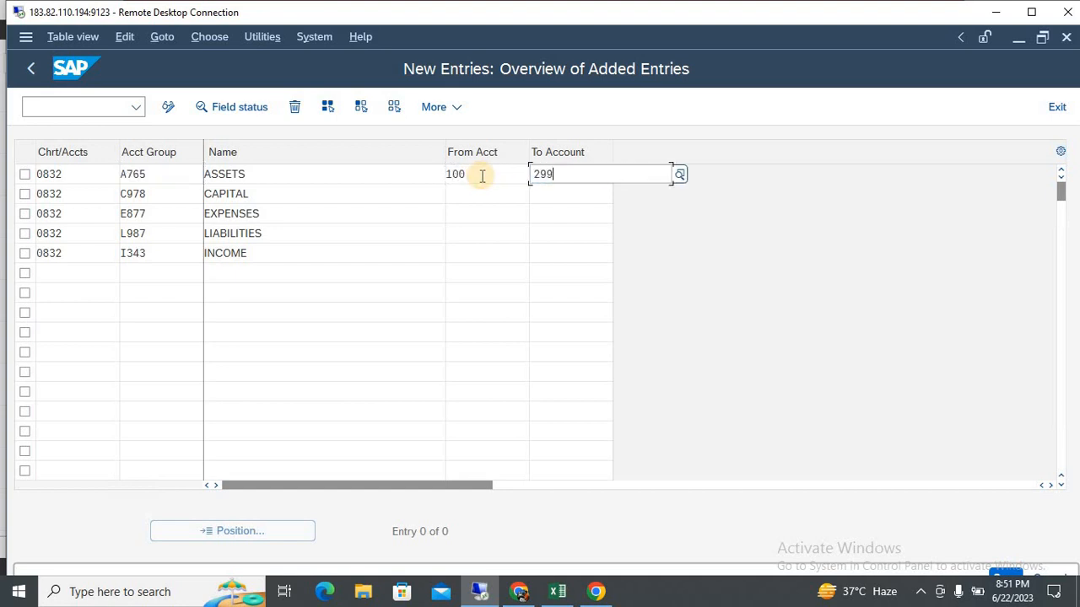
key(shift+Home)
text(199)
key(Tab)
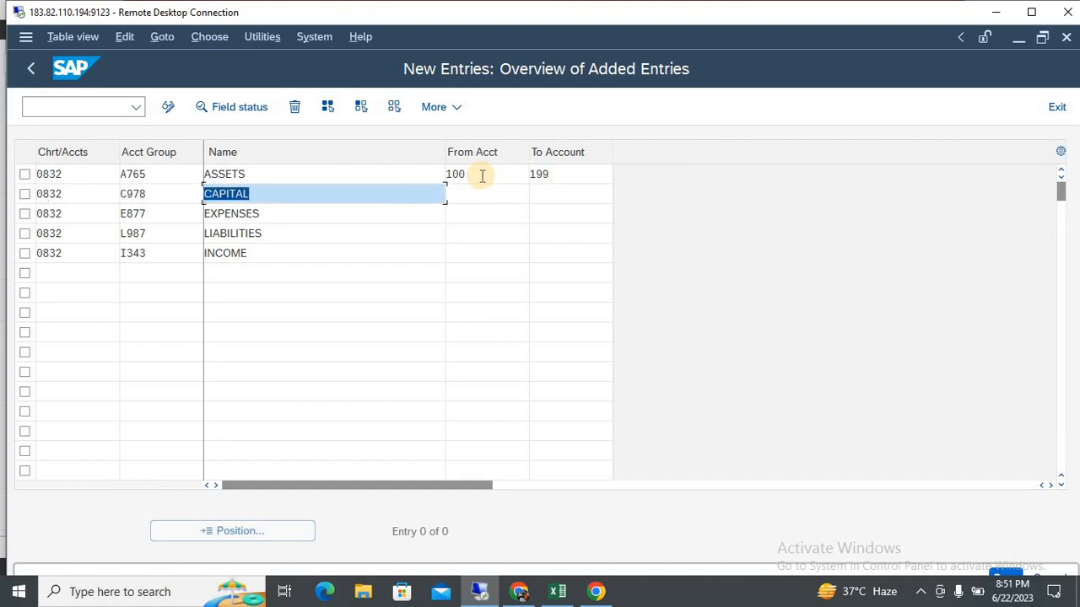
Set the account number range of the CAPITAL group from 200 to 299.
key(Tab)
text(200)
key(Tab)
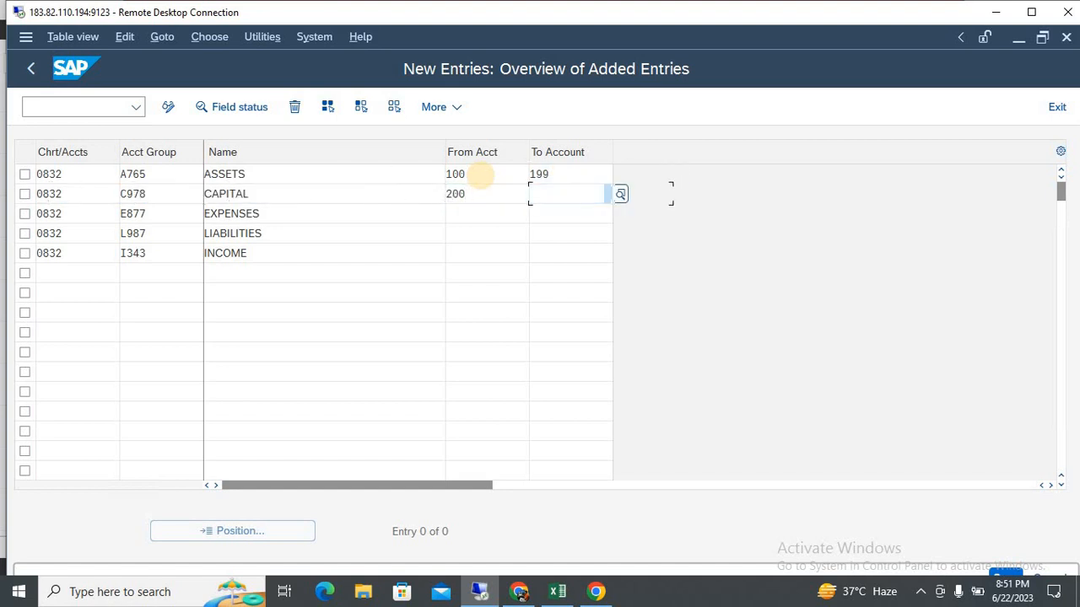
text(299)
key(Tab)
Set the account number range of the EXPENSES group from 300 to 399.
key(Tab)
text(3)
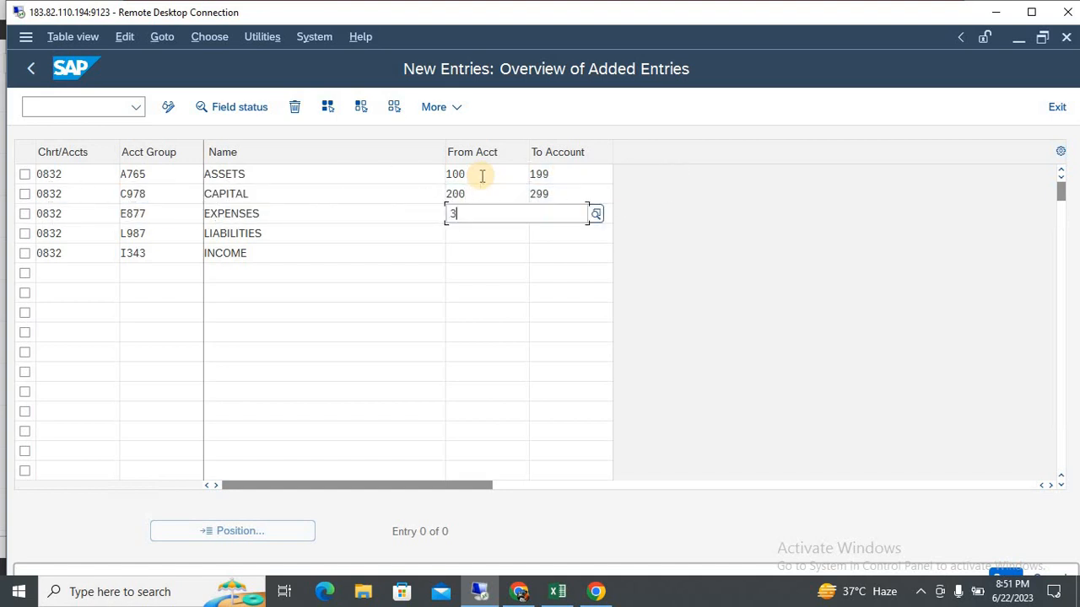
text(00)
key(Tab)
text(399)
key(Tab)
key(Tab)
key(Tab)
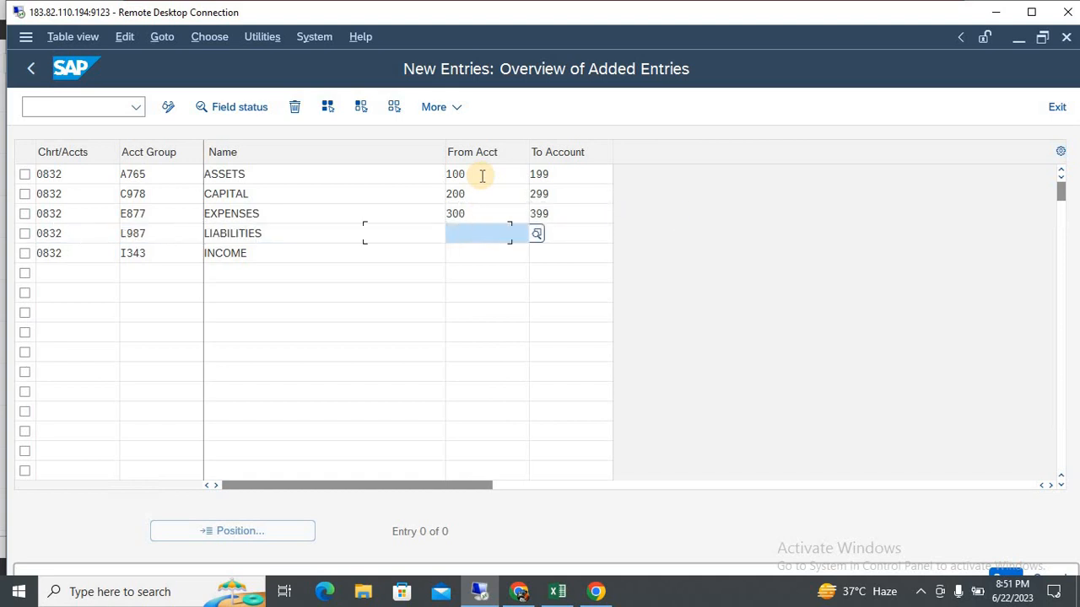
Set the account number ranges of LIABILITIES from 400 to 499 and INCOME from 500 to 599.
text(400)
key(Tab)
text(499)
key(Tab)
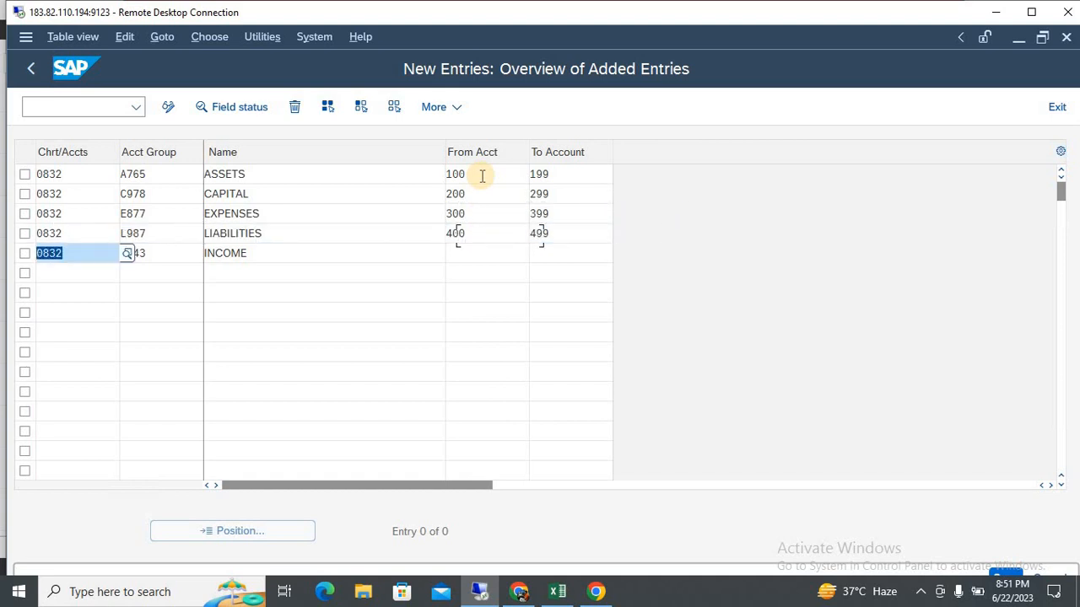
key(Tab)
key(Tab)
text(500)
key(Tab)
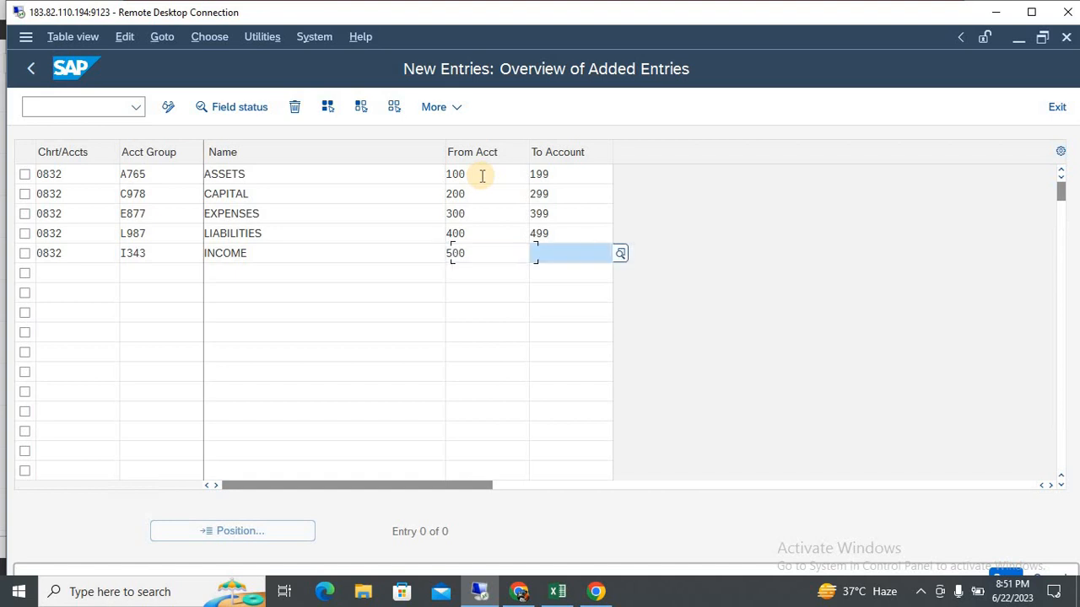
text(599)
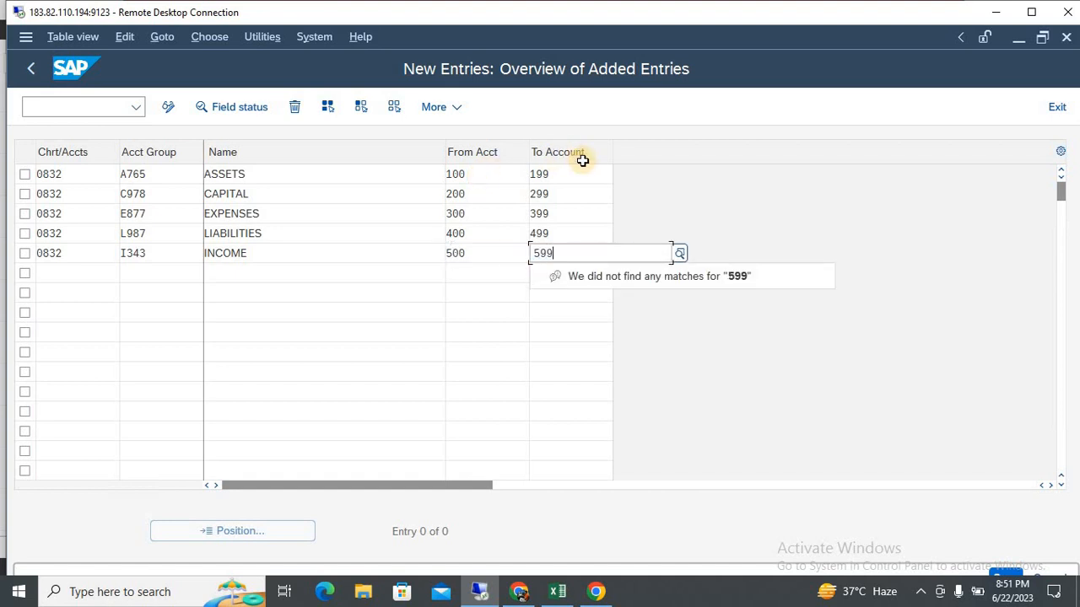
click(569, 177)
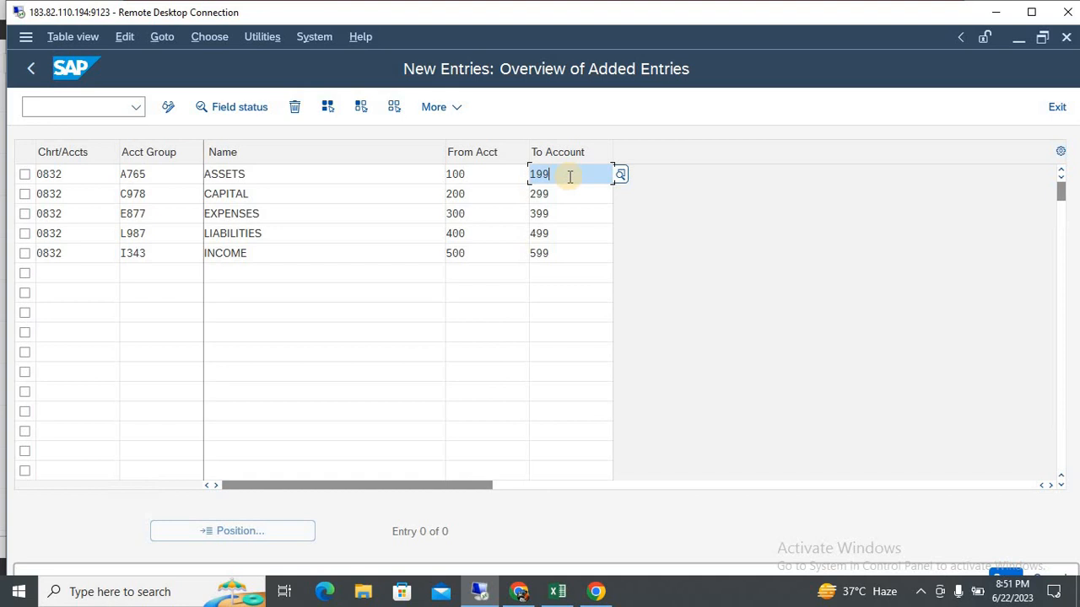
Show the remote session full screen and point out the from and to account numbers of the ASSETS group.
click(1031, 12)
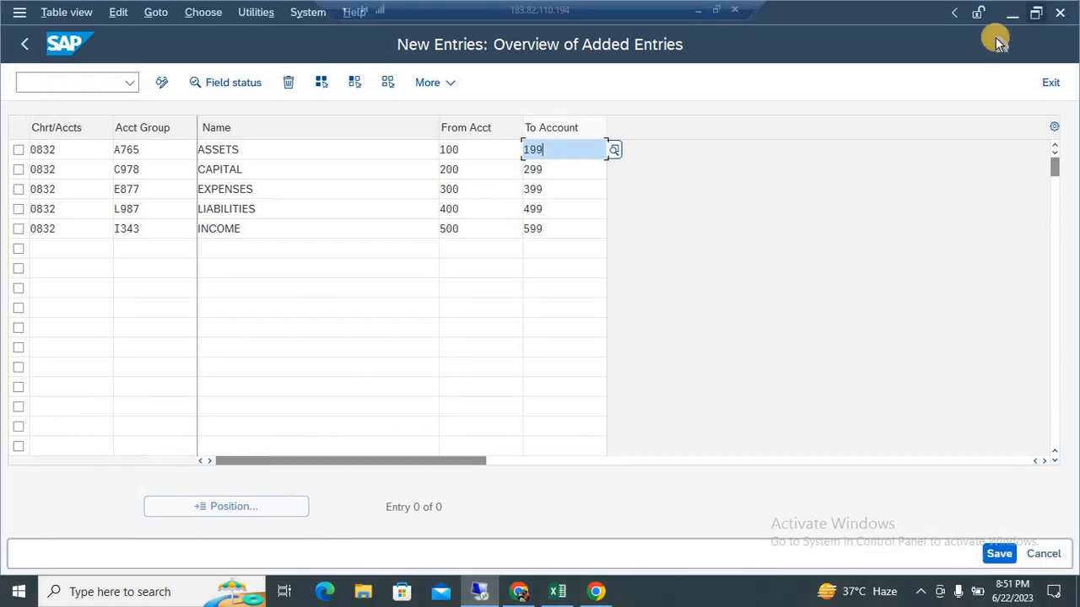
key(alt+Tab)
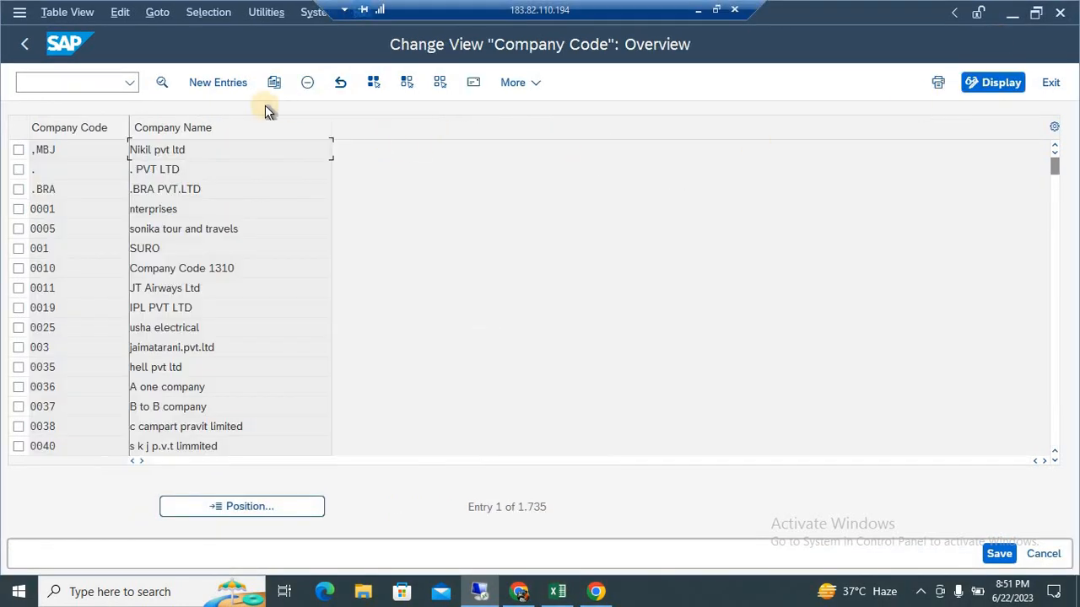
key(F3)
key(alt+Tab)
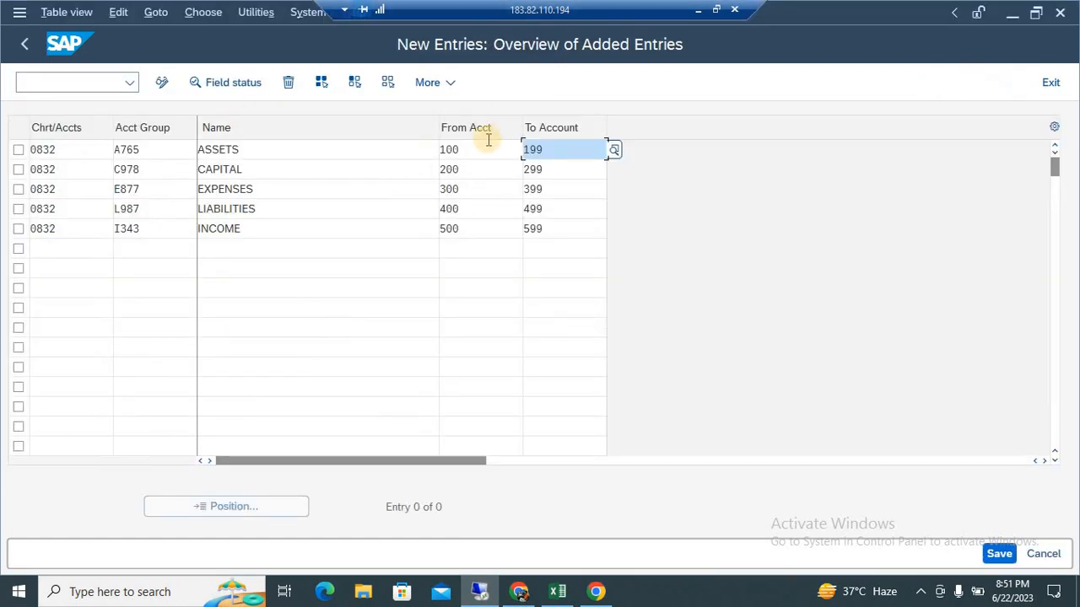
click(440, 149)
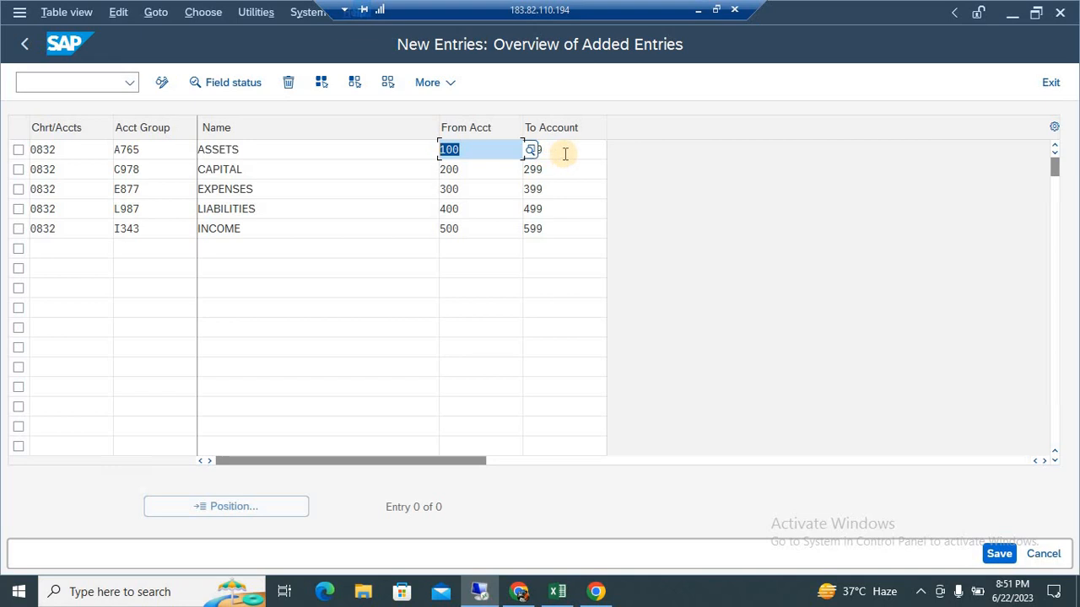
click(565, 153)
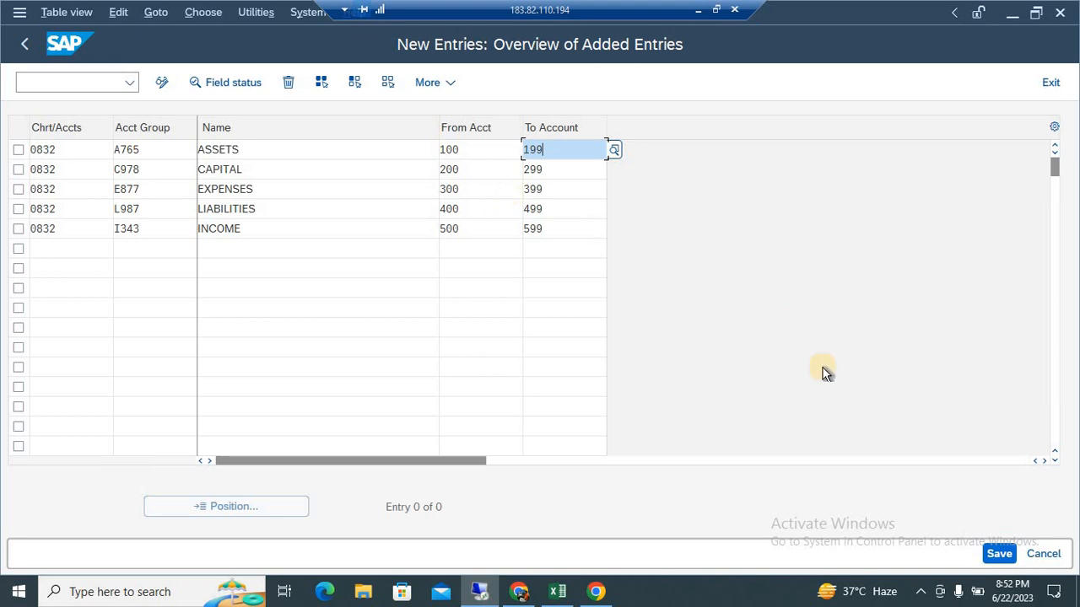
Save the new account groups for chart 0832 and return to the G/L account groups overview.
click(999, 553)
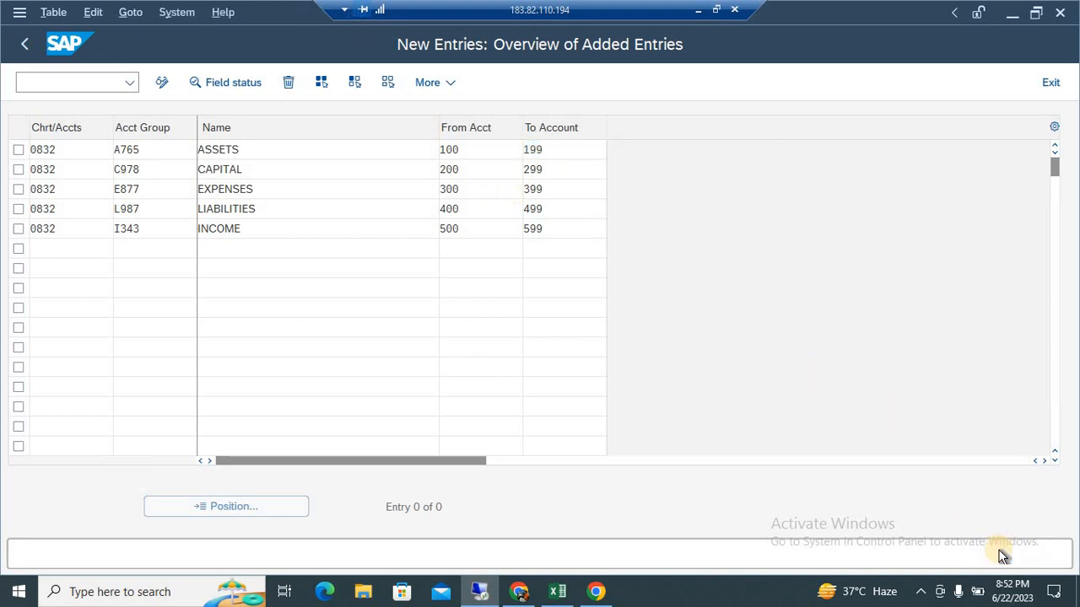
key(Return)
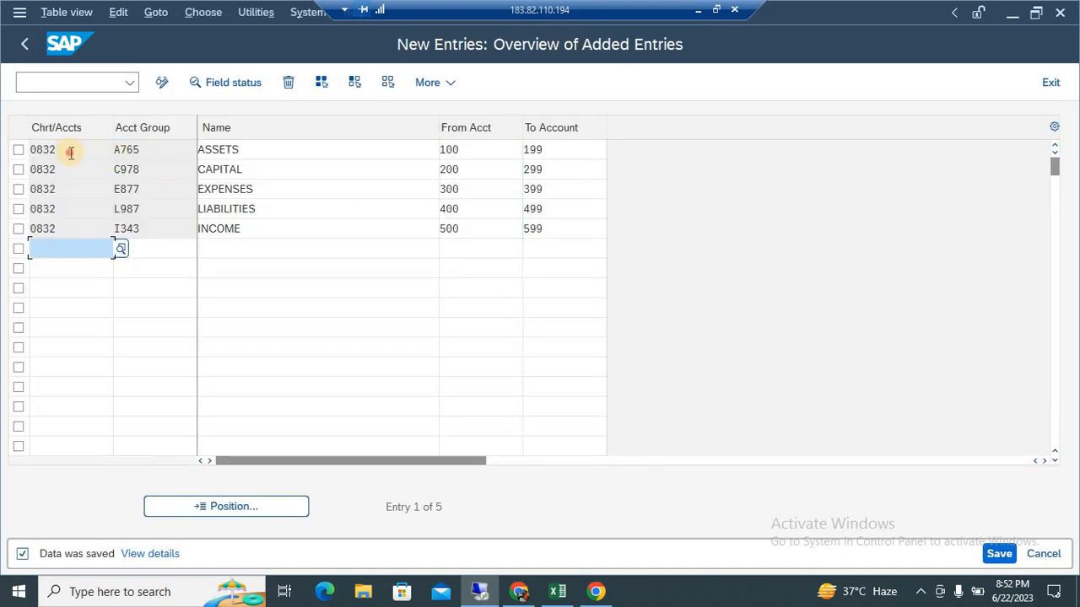
double_click(32, 149)
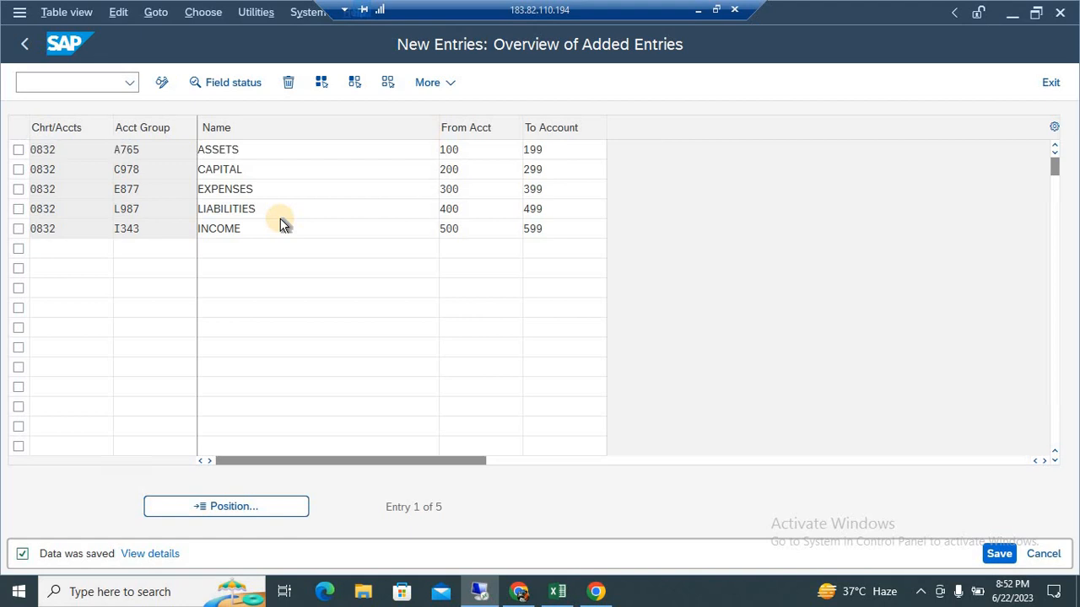
key(F3)
key(F3)
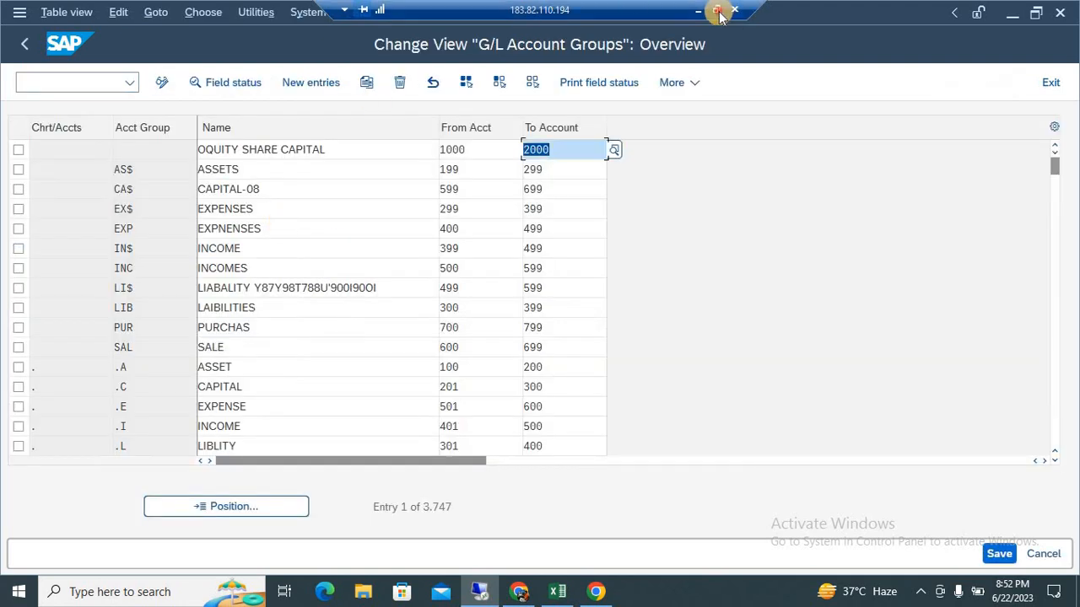
Switch to the Excel study workbook and go to the DEFINE RETAINED EARNING ACCOUNTS heading following the account group section.
click(716, 9)
key(alt+Tab)
key(Left)
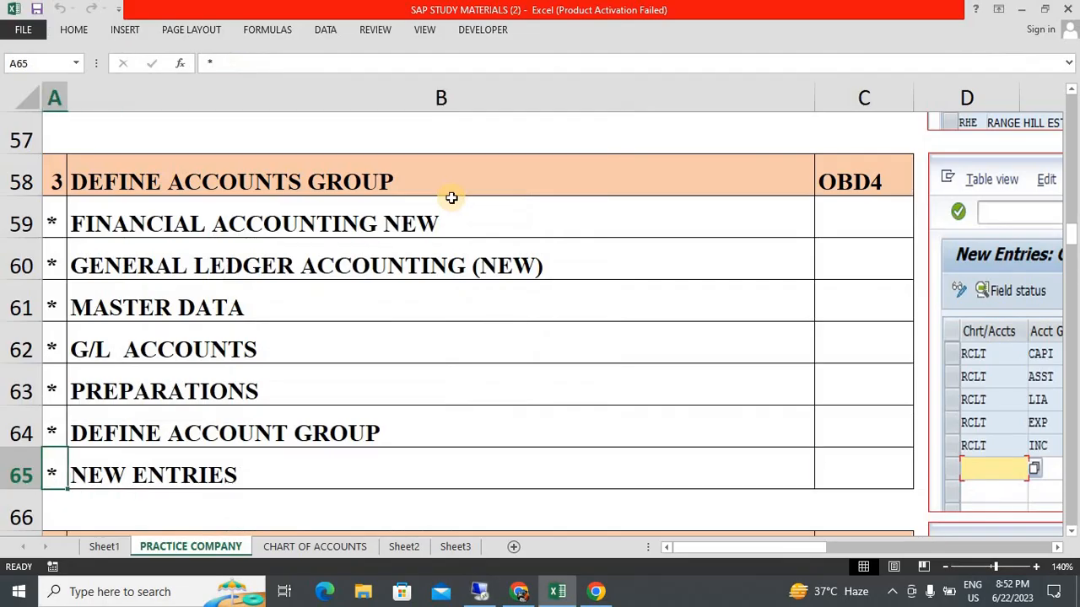
key(ctrl+Up)
key(ctrl+Down)
key(ctrl+Down)
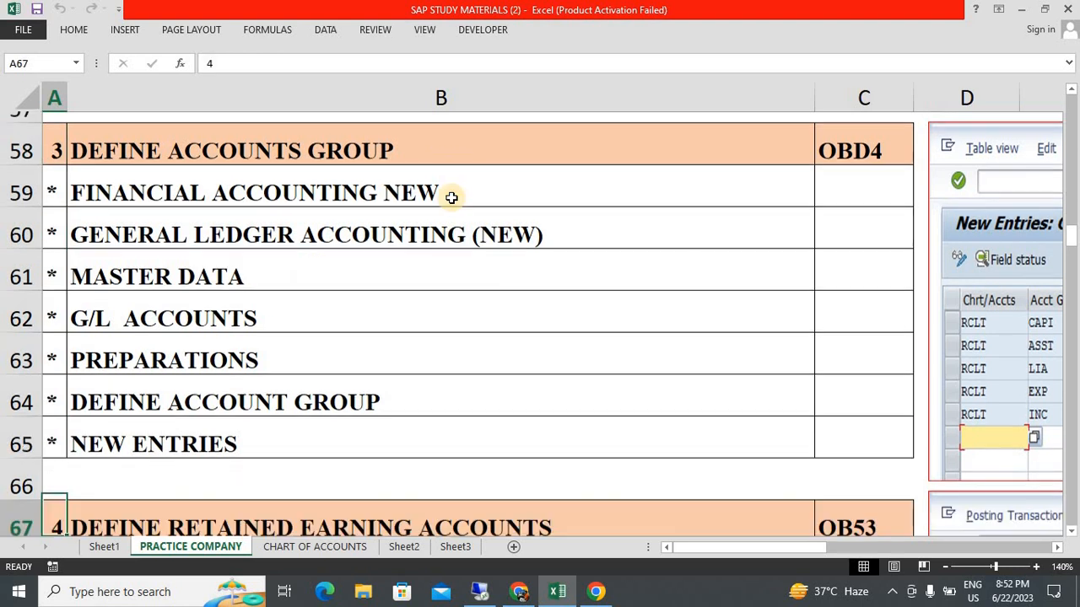
Review the configuration path rows under DEFINE RETAINED EARNING ACCOUNTS, from FINANCIAL ACCOUNTING NEW to DEFINE RETAINED EARNINGS ACCOUNT.
scroll(451, 197, down, 2)
key(Down)
key(Down)
key(Down)
key(Down)
key(Down)
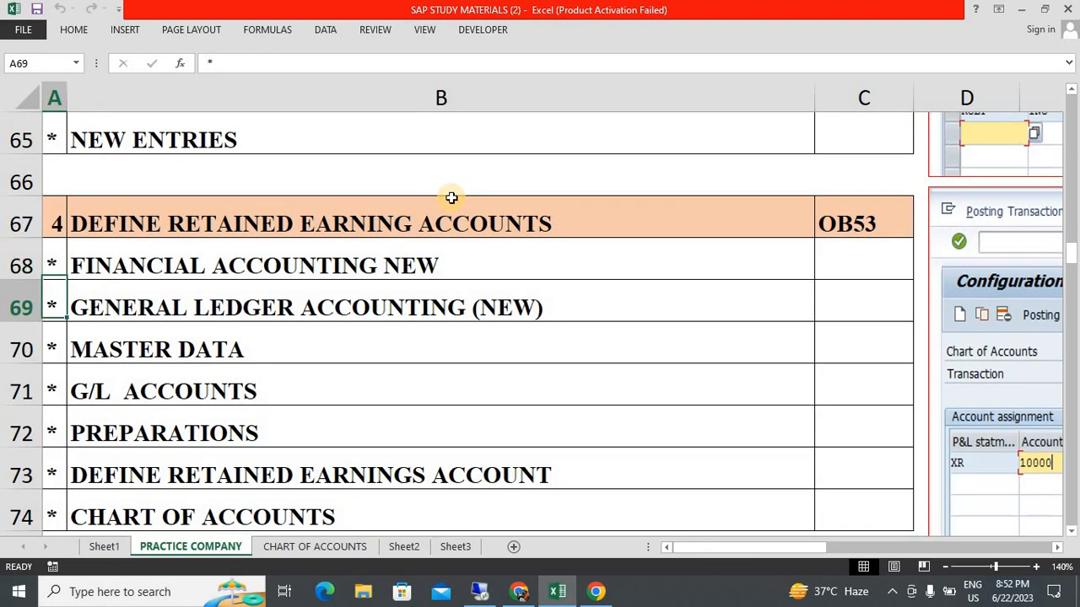
key(Down)
key(Down)
key(Down)
key(Down)
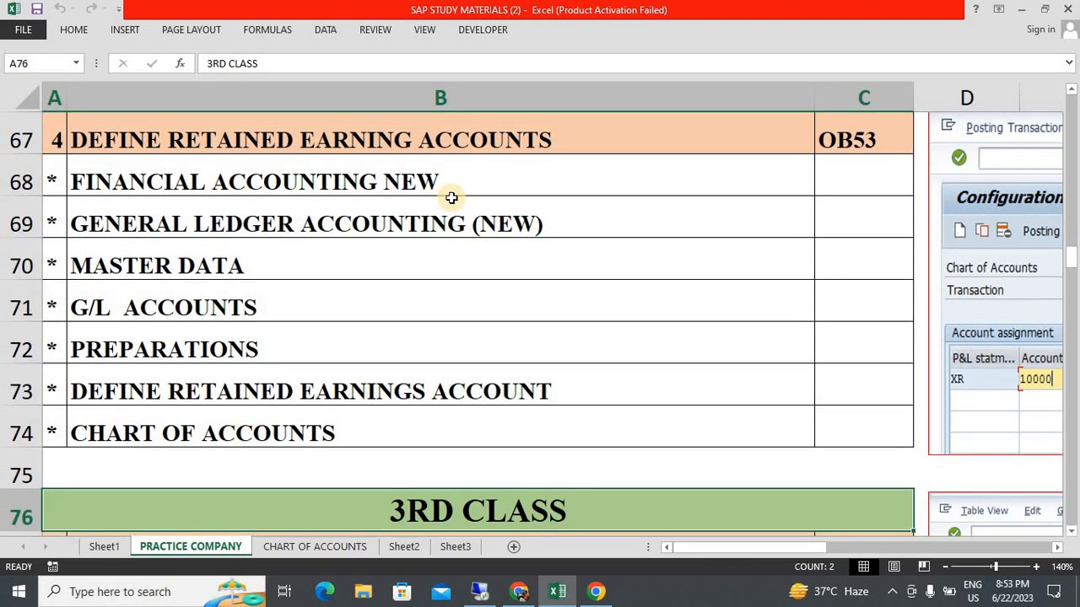
click(159, 183)
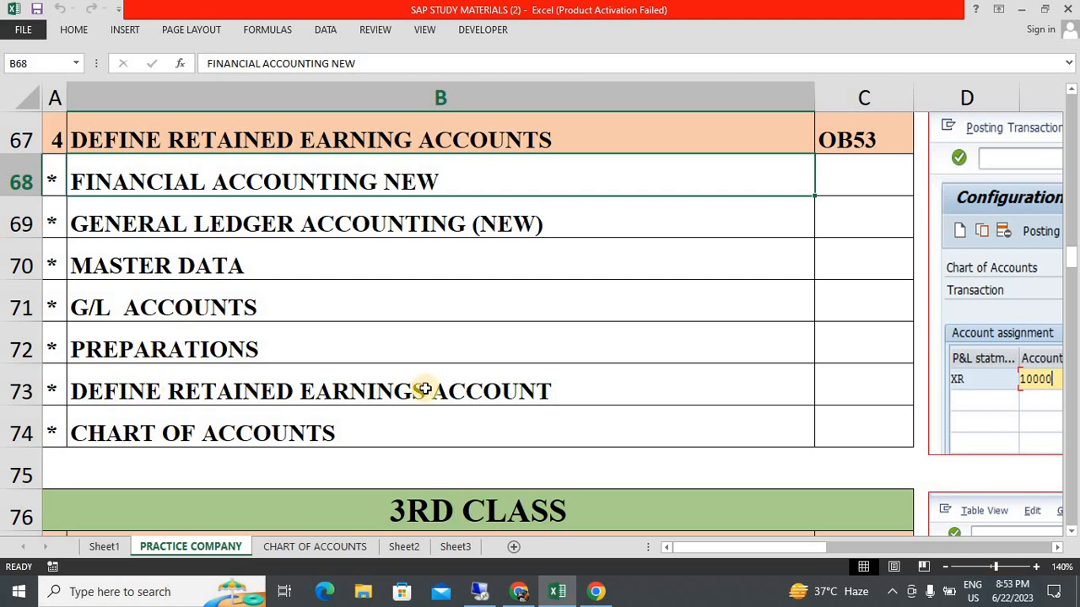
click(424, 389)
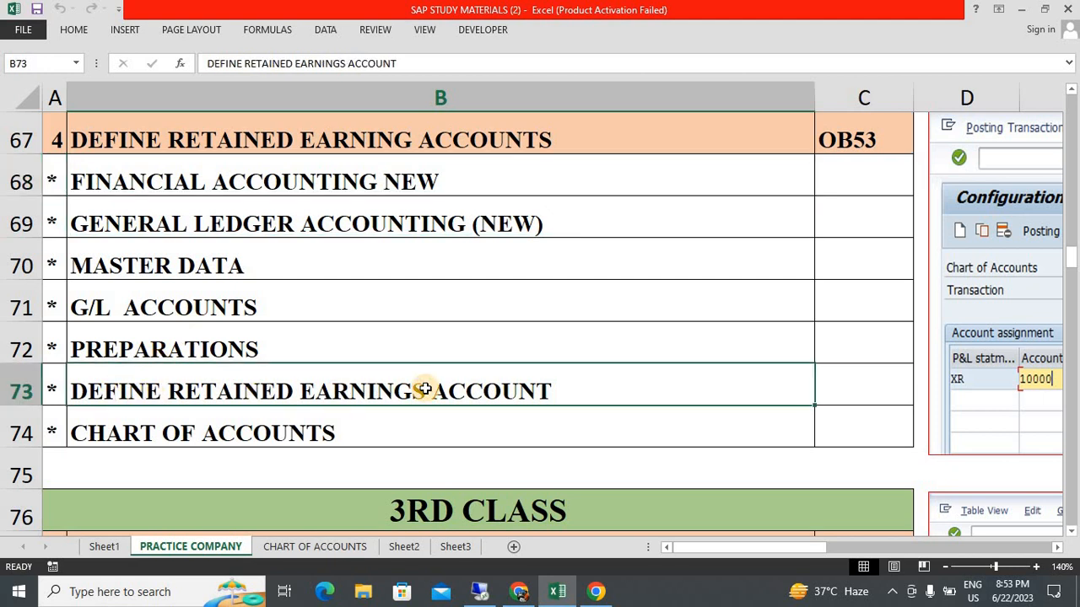
Switch to the SAP remote session, return to the Display IMG structure and execute the Define Retained Earnings Account activity.
key(alt+Tab)
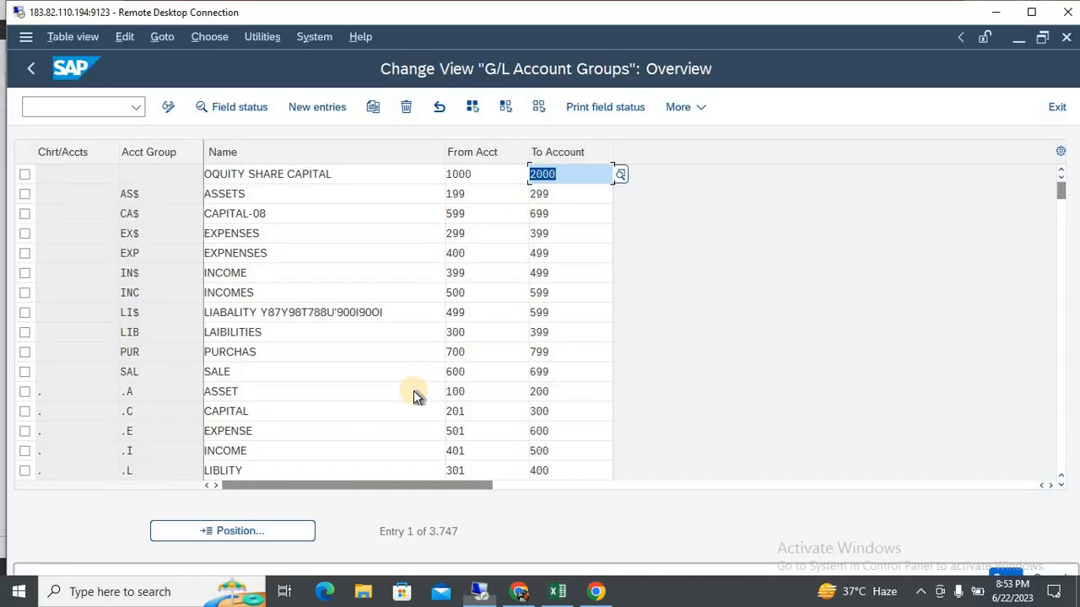
key(F3)
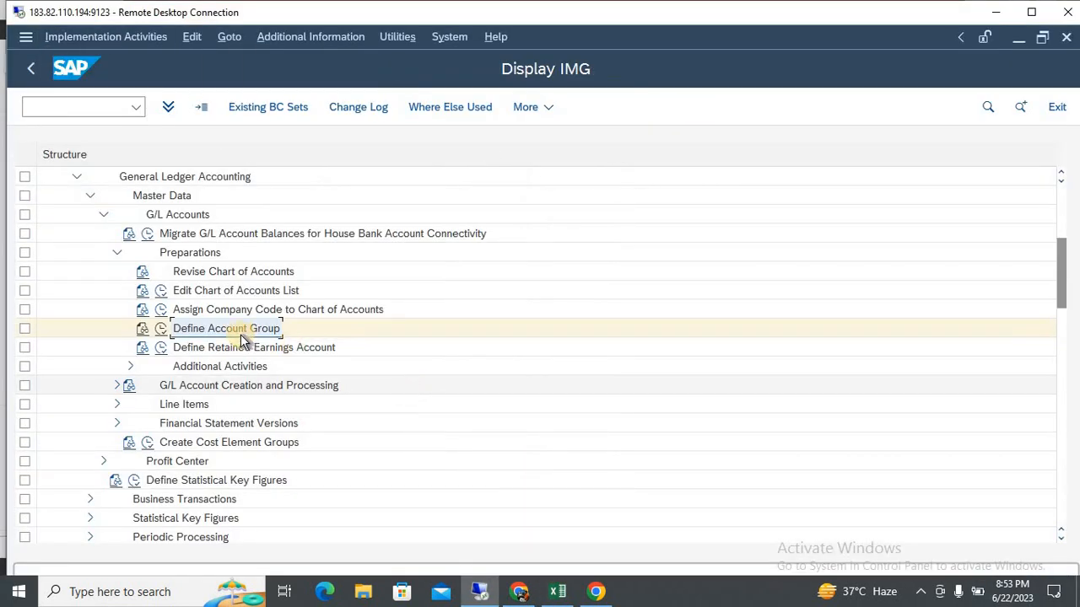
click(232, 351)
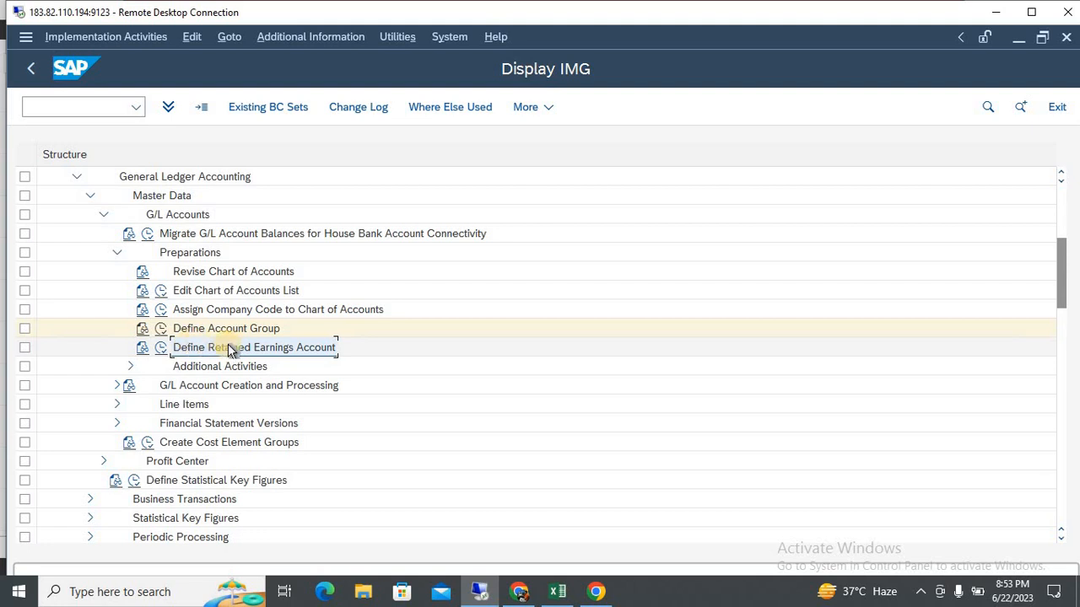
click(212, 290)
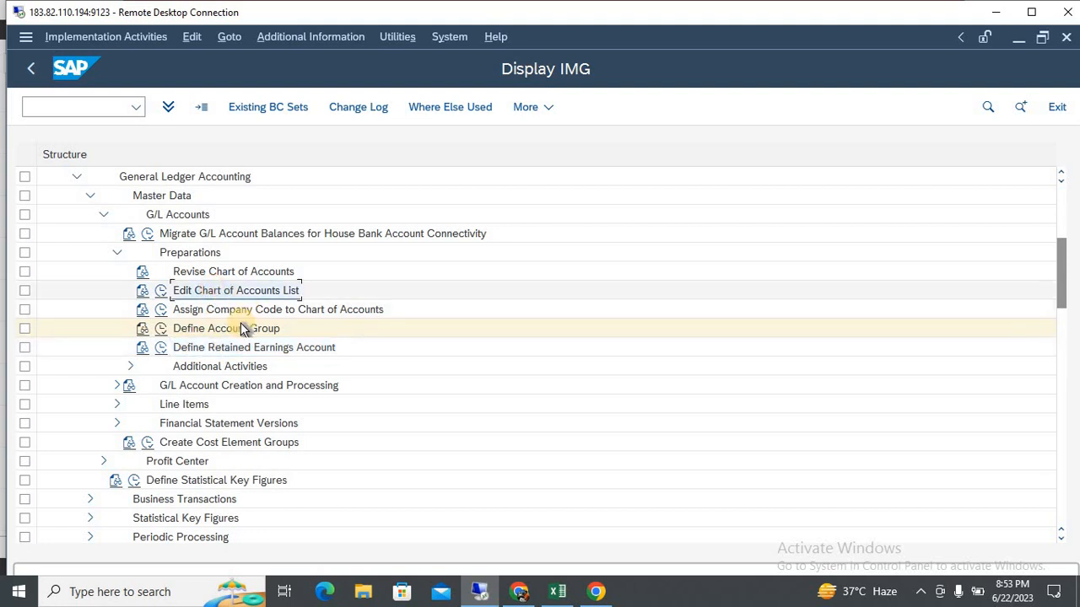
click(241, 329)
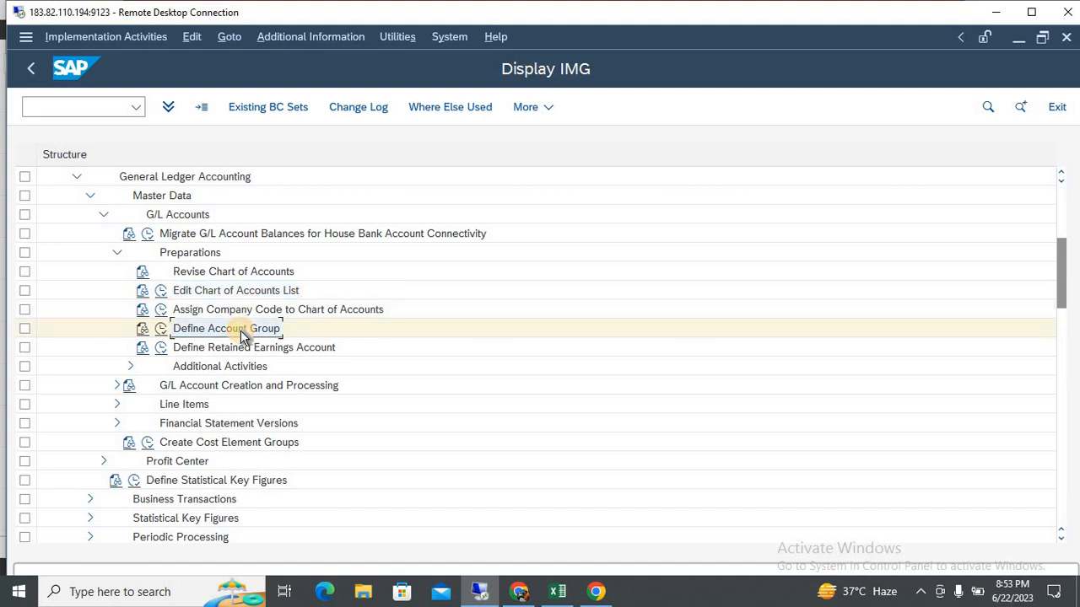
click(234, 350)
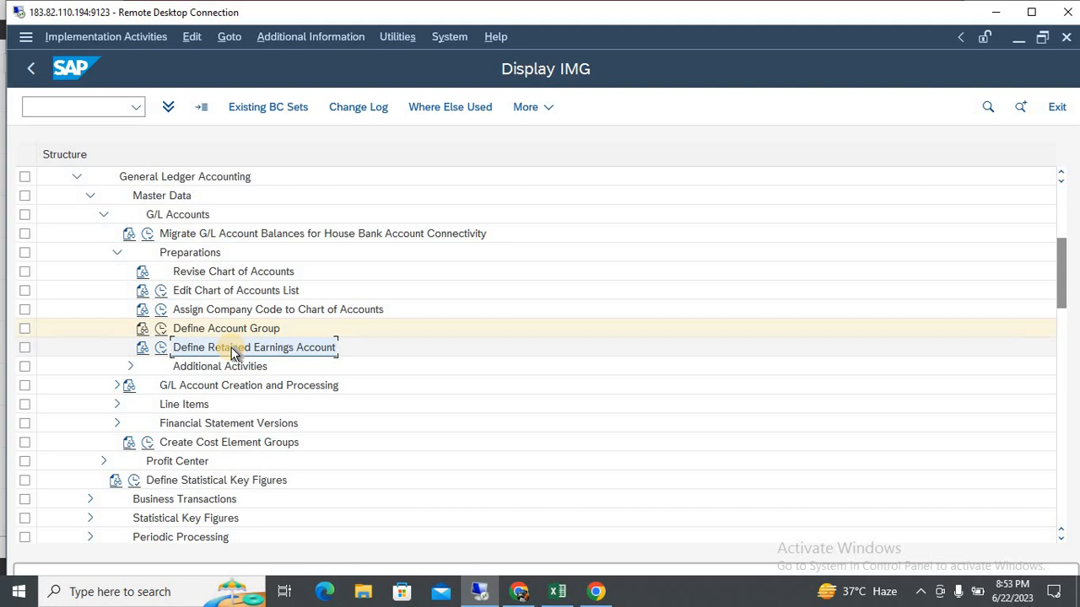
click(161, 350)
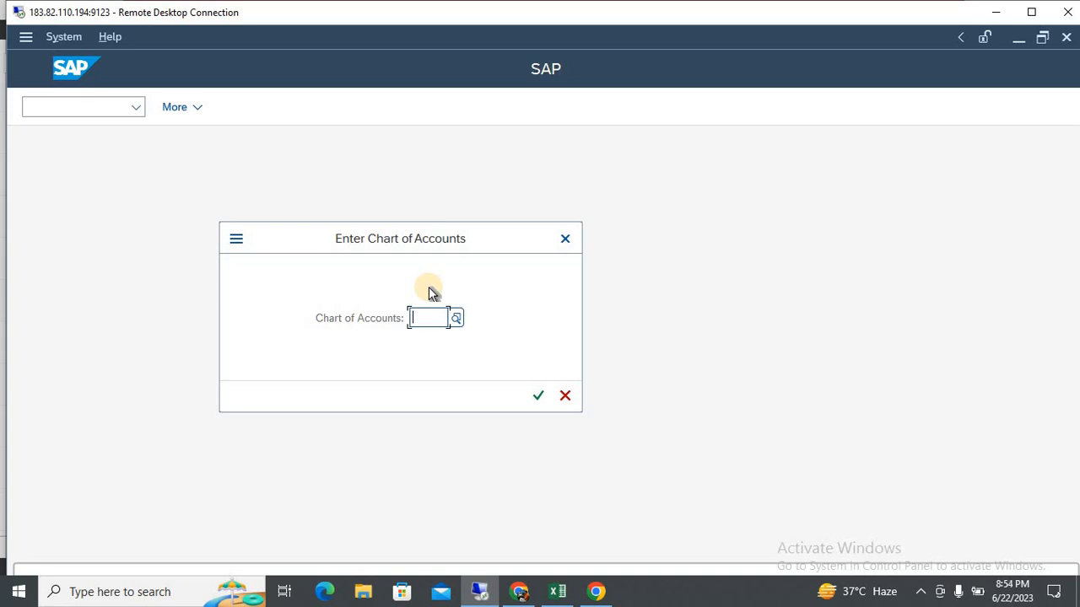
Choose chart of accounts 0832 for the retained earnings configuration and confirm it.
text(08)
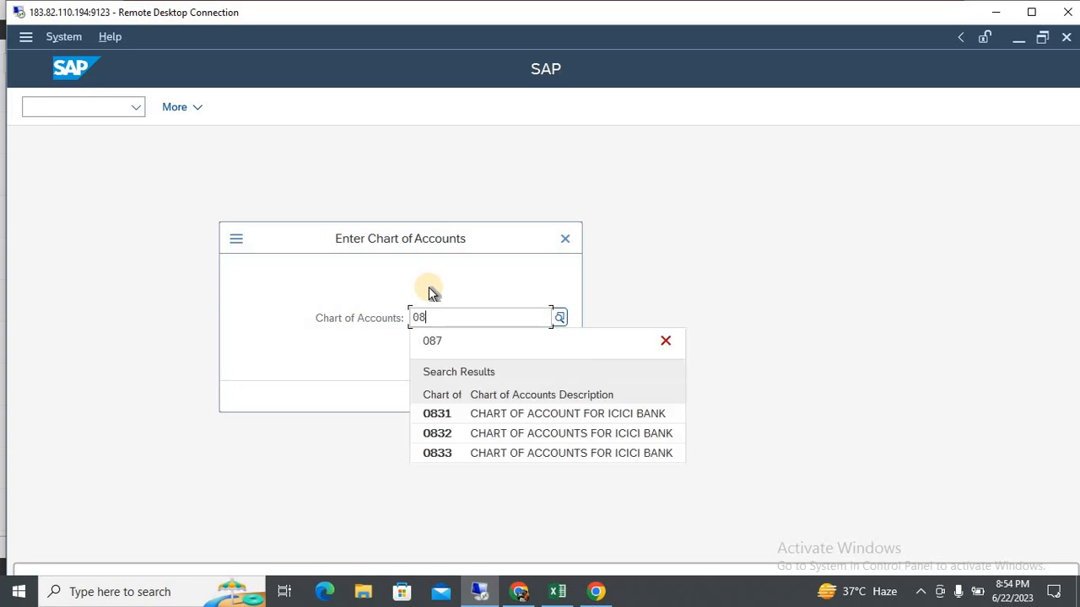
text(3)
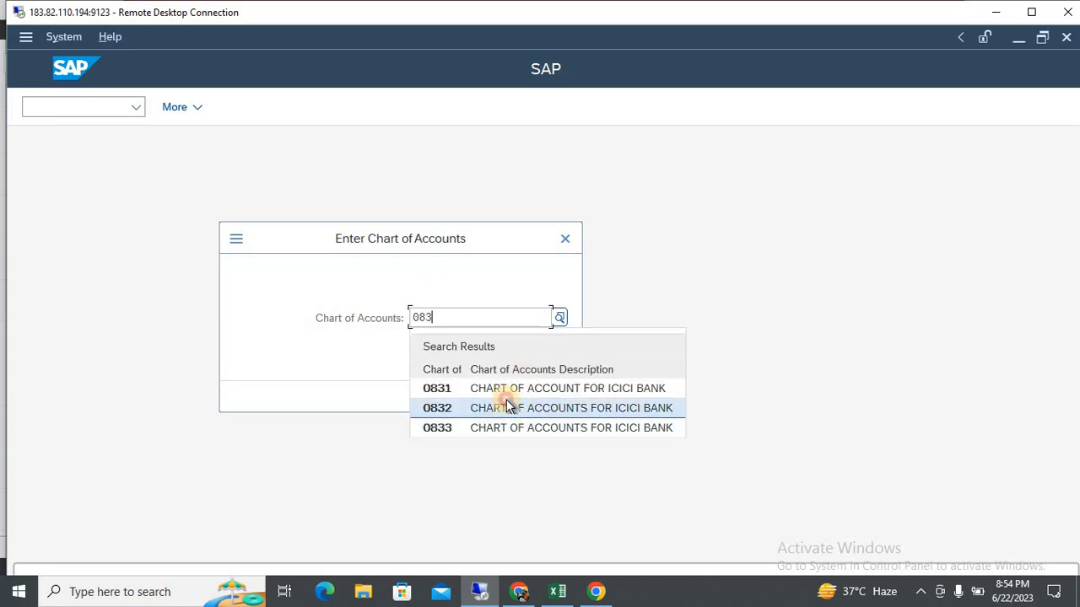
click(509, 408)
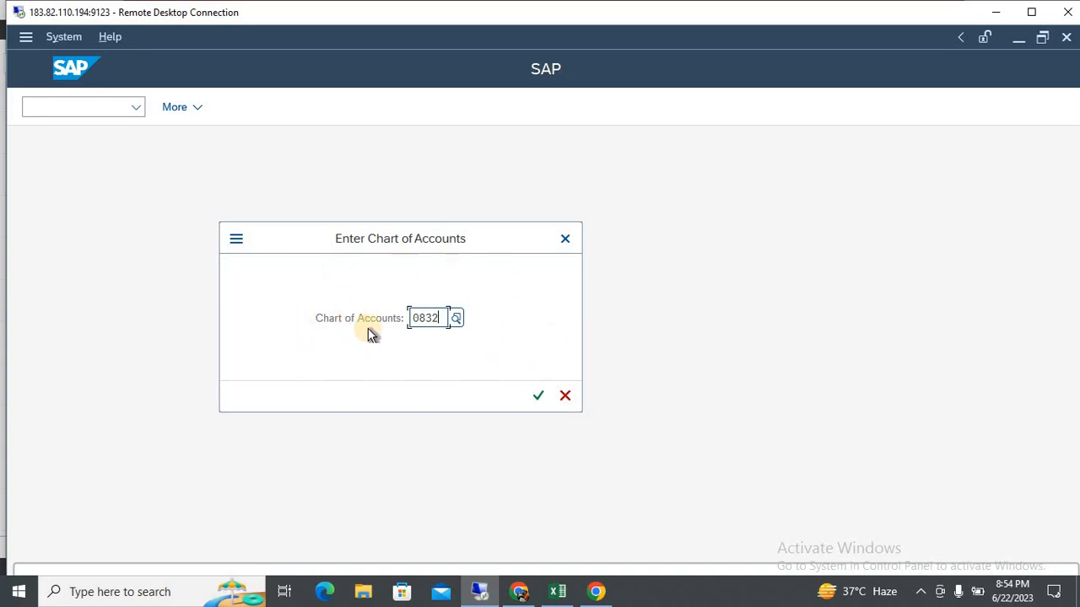
click(542, 404)
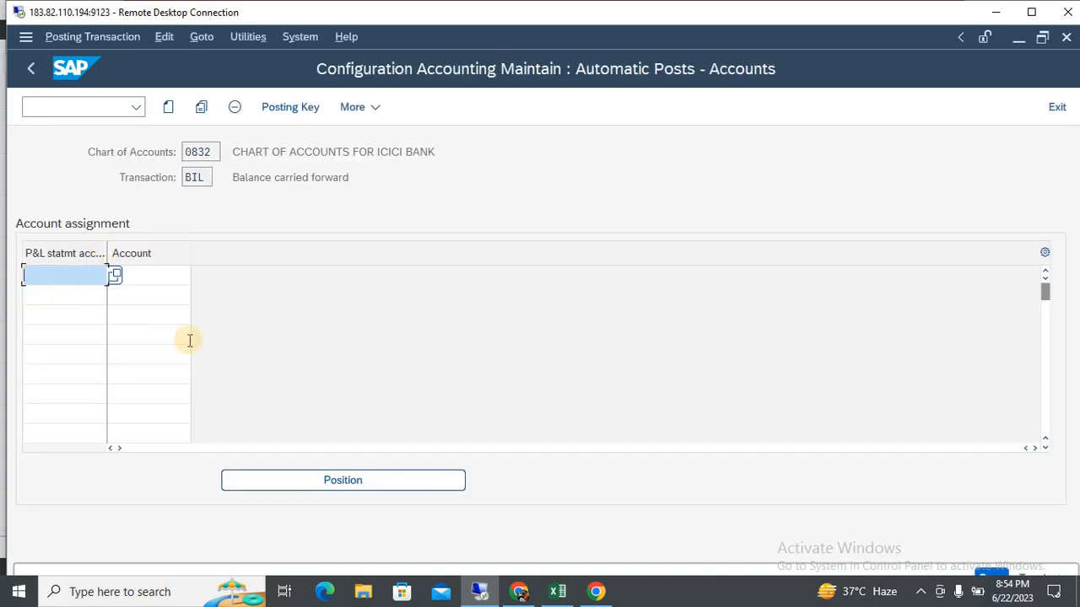
text(01)
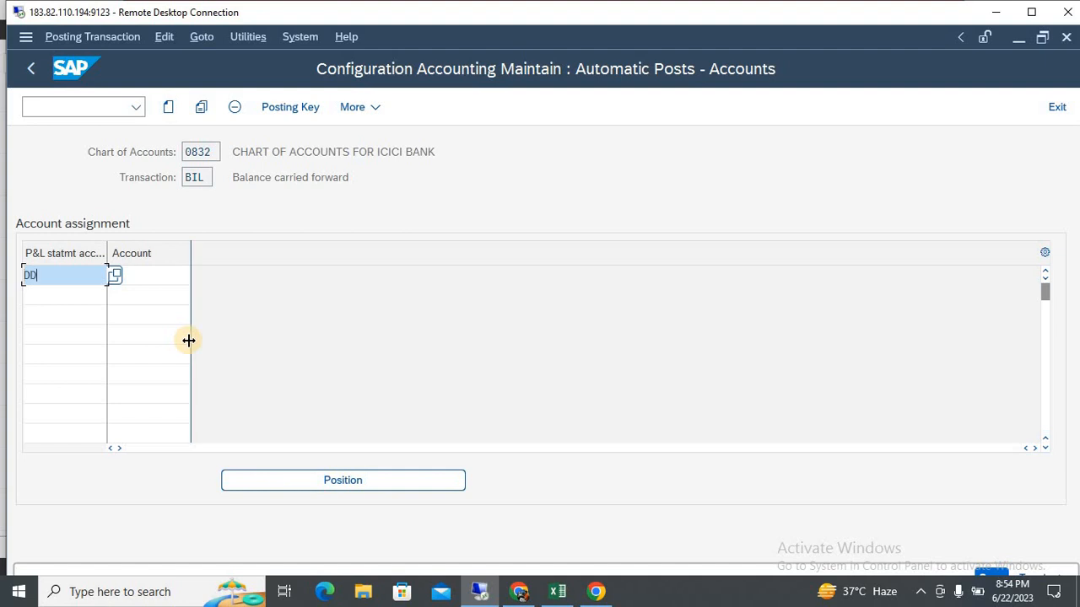
key(BackSpace)
key(BackSpace)
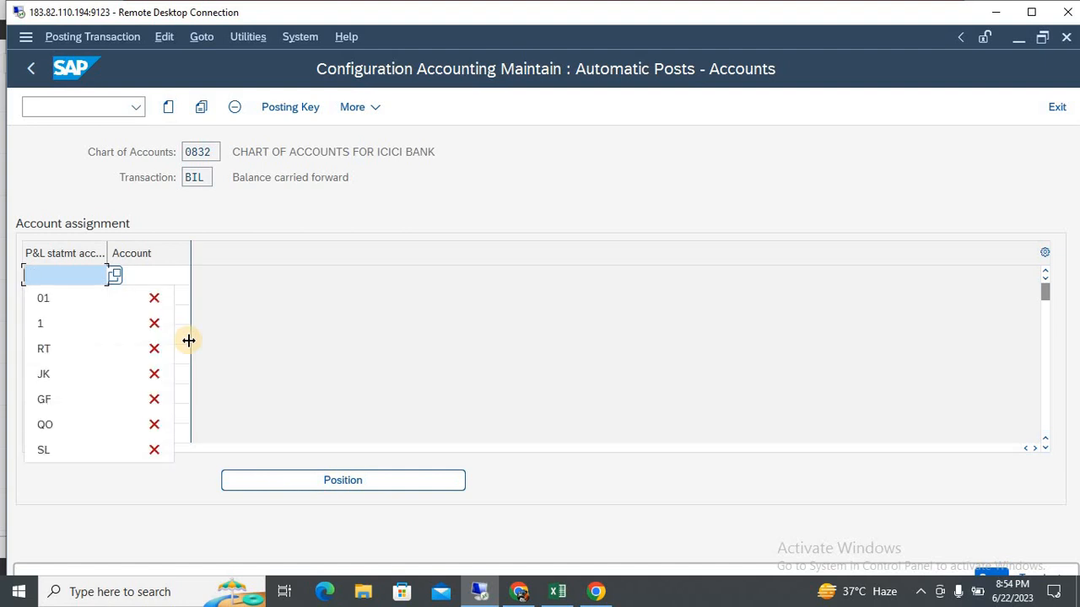
text(08)
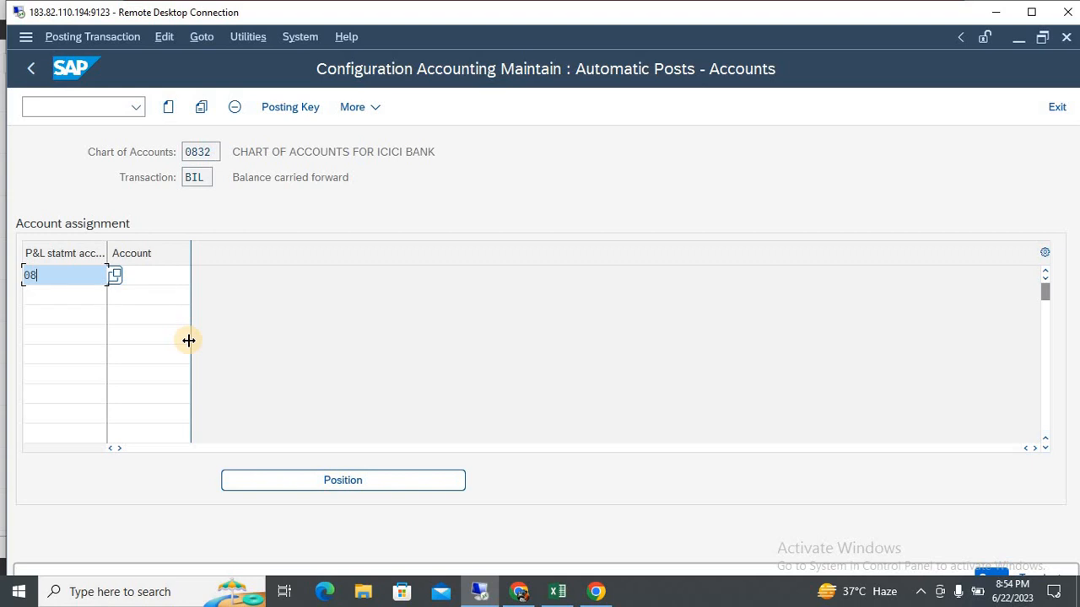
key(BackSpace)
key(BackSpace)
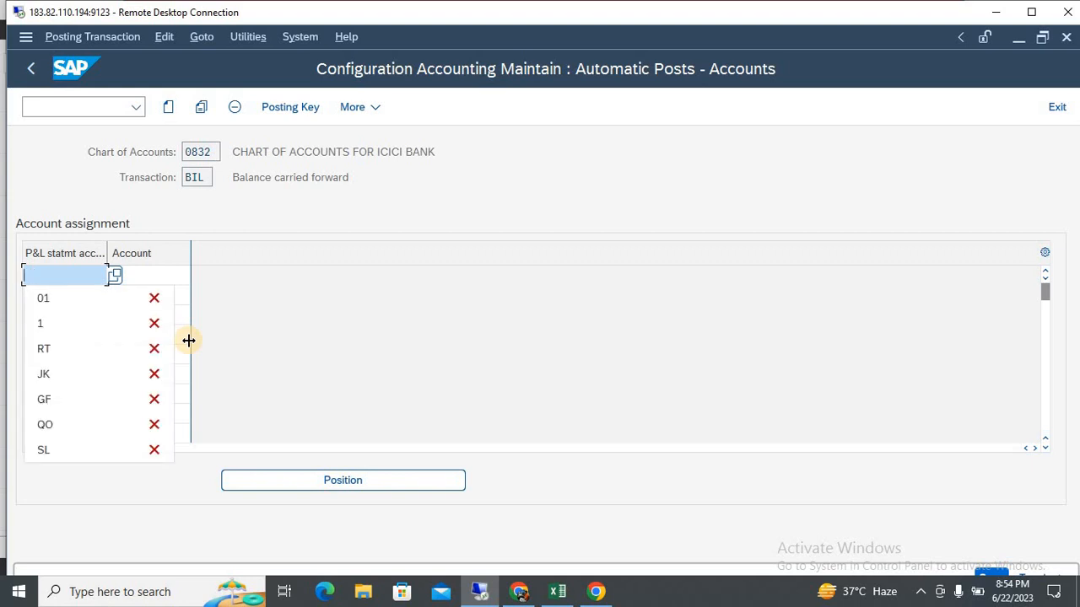
Enter P&L statement account type TJ with account 1 in the first row of the account assignment table.
text(TJ)
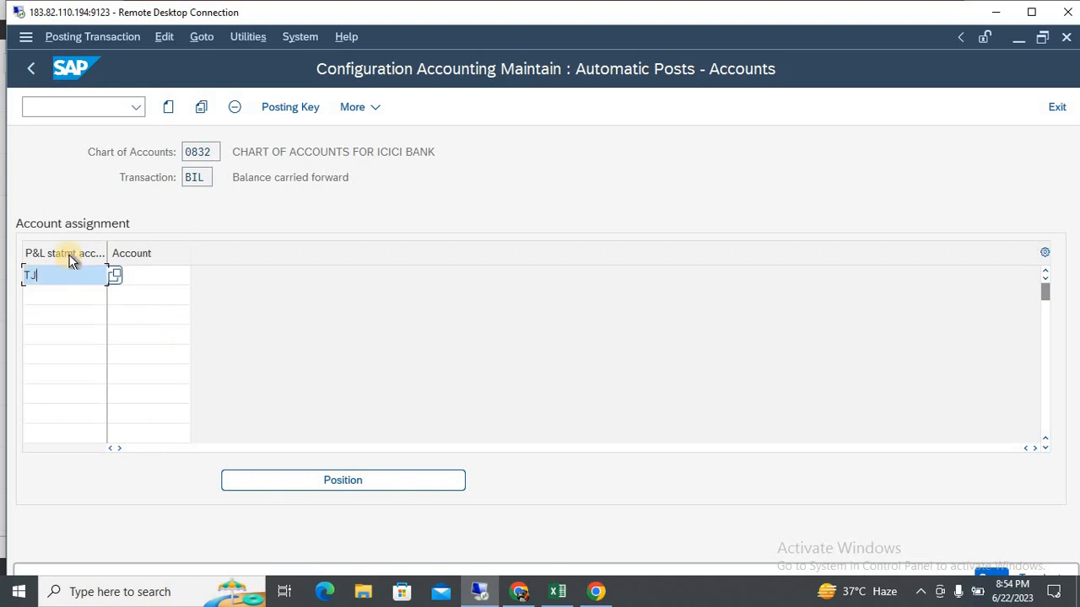
click(144, 272)
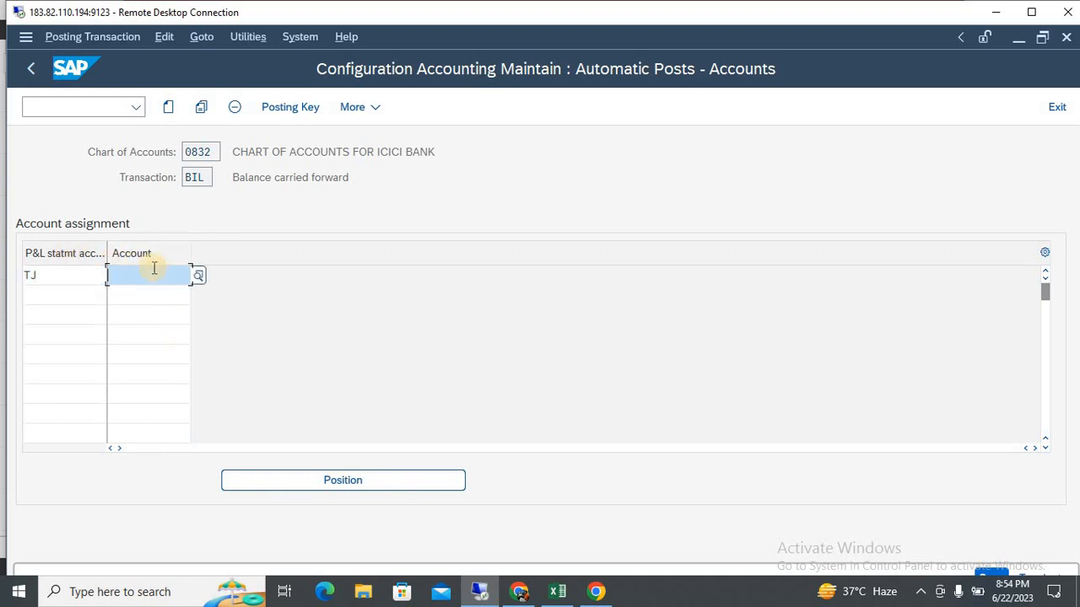
text(1)
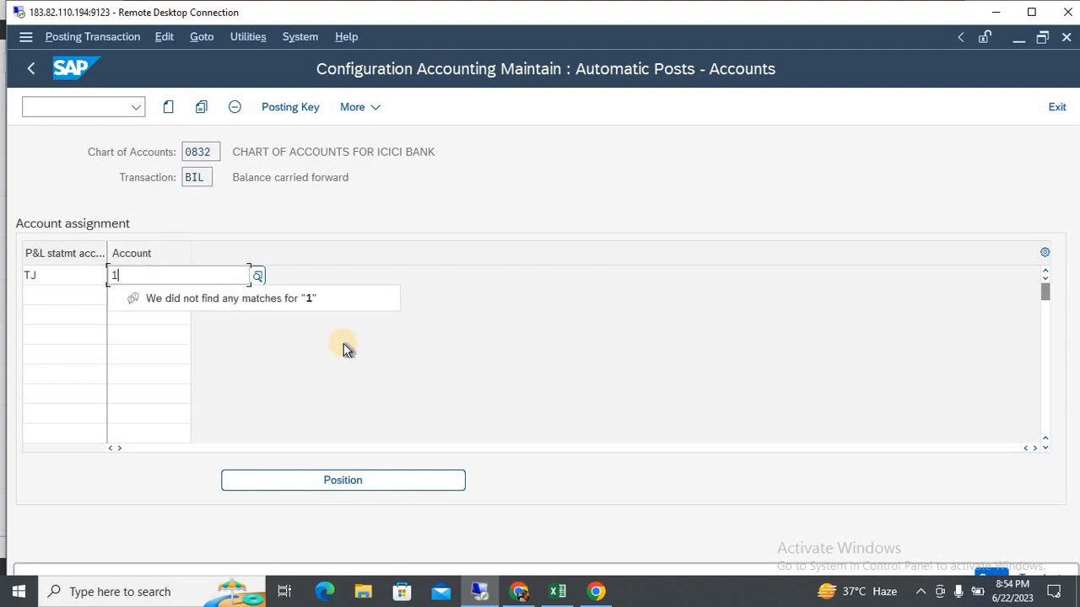
click(63, 273)
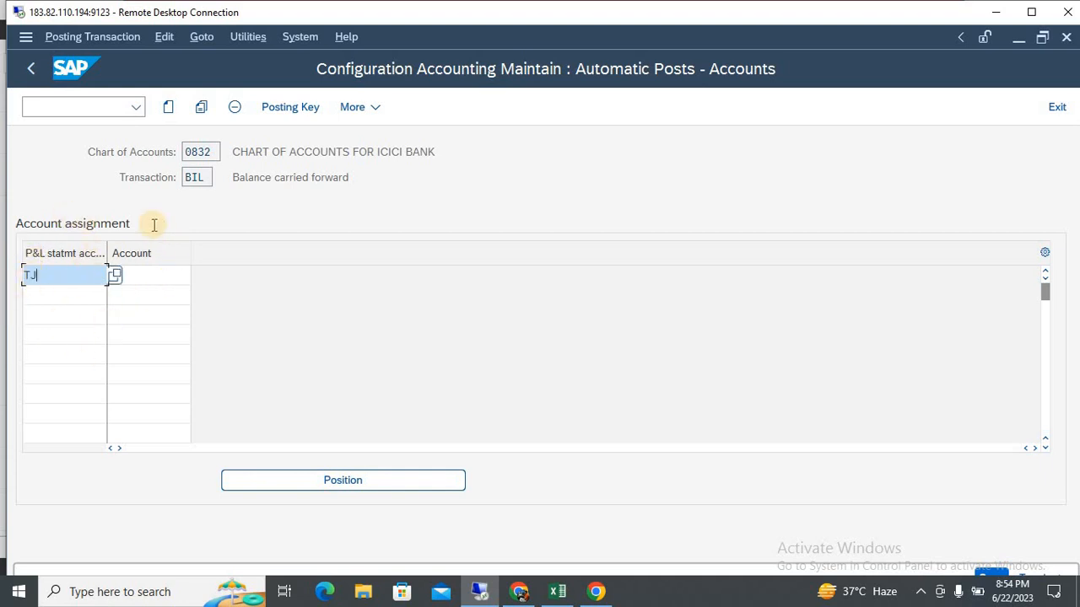
click(157, 272)
text(1)
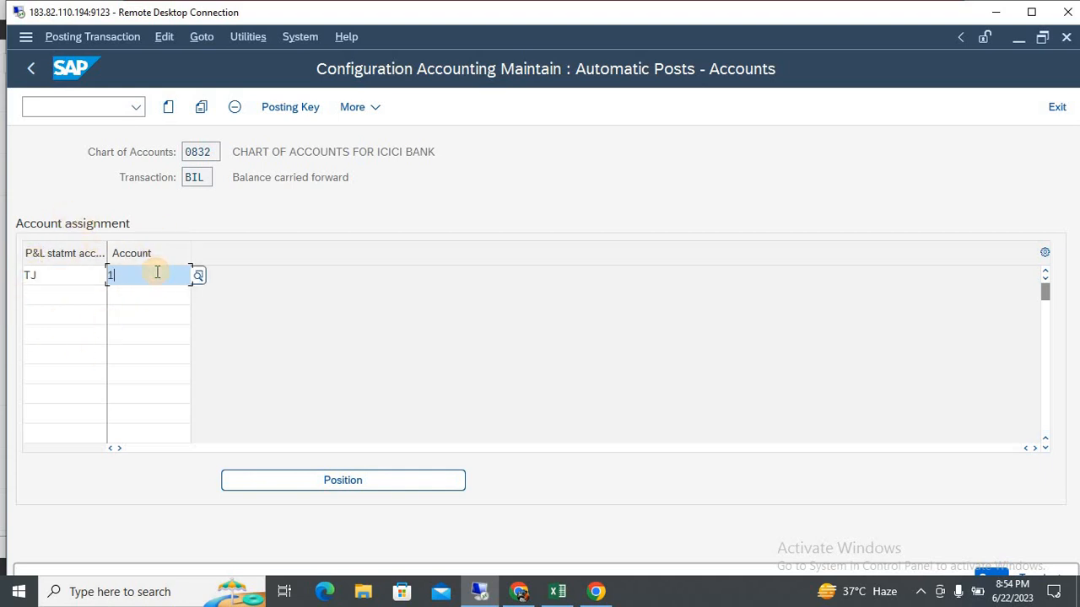
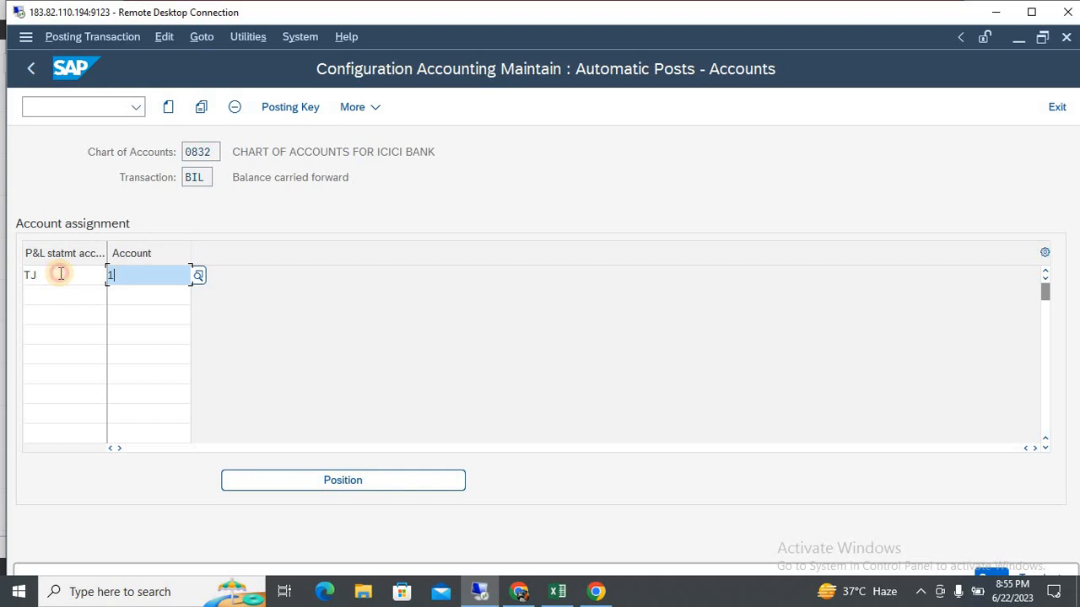
click(60, 274)
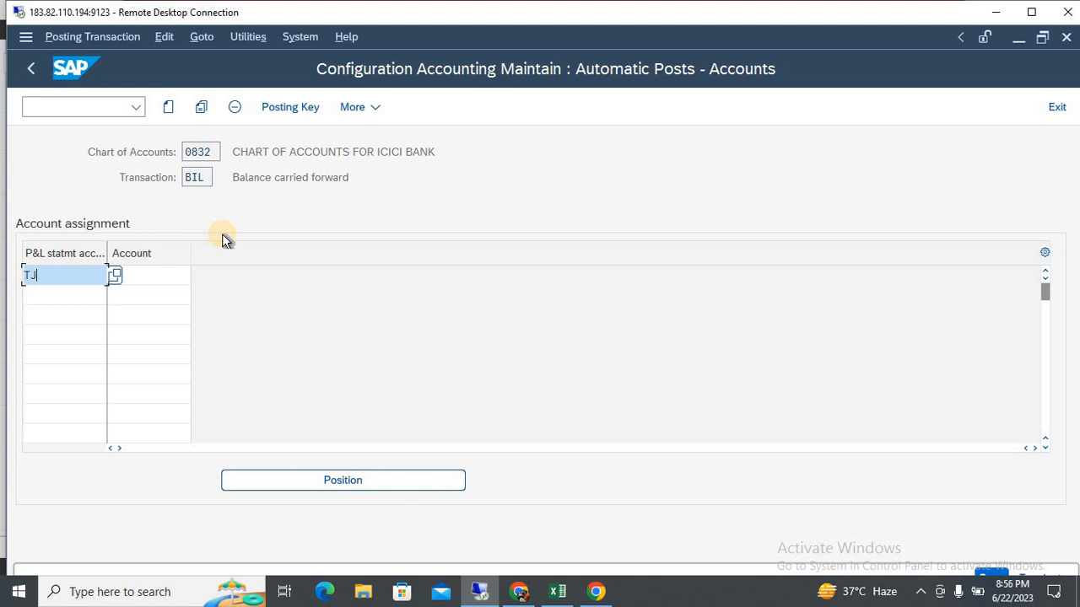
click(170, 273)
text(1)
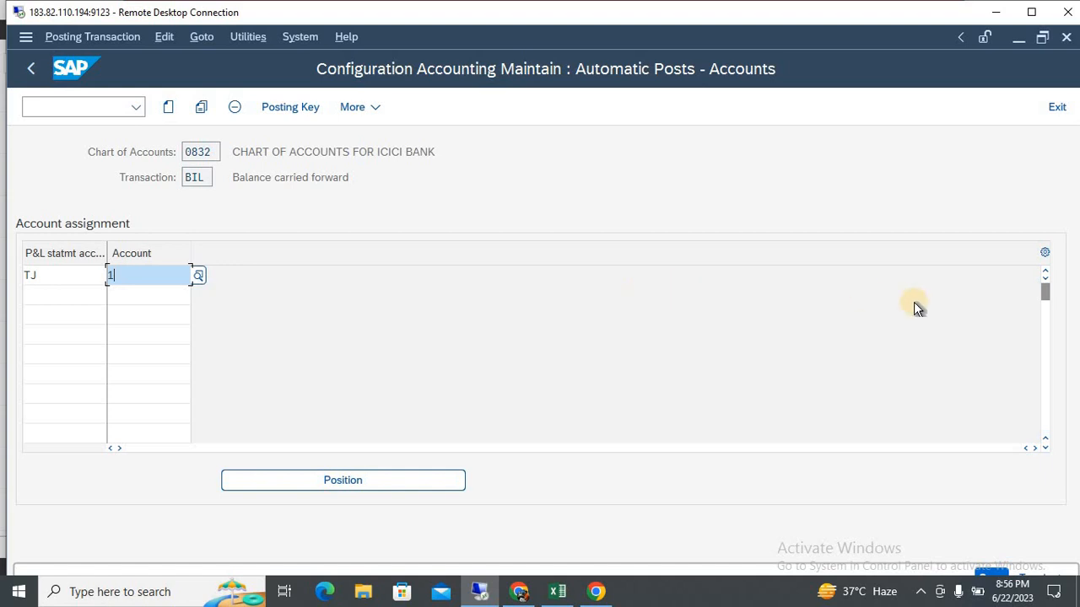
Show the remote session full screen and save the TJ account assignment under the proposed customizing request.
click(1034, 12)
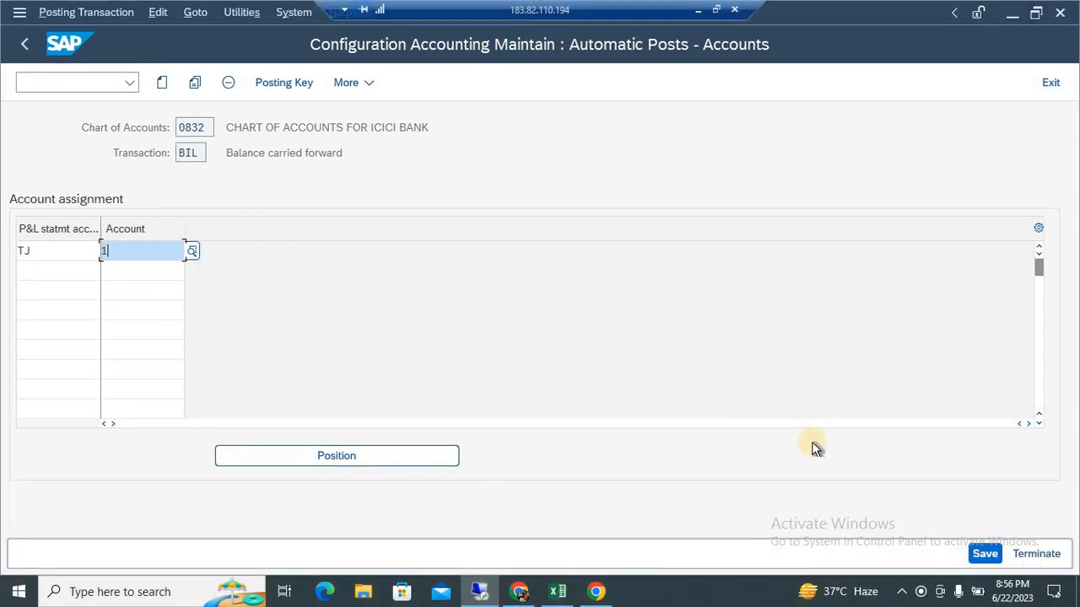
key(Return)
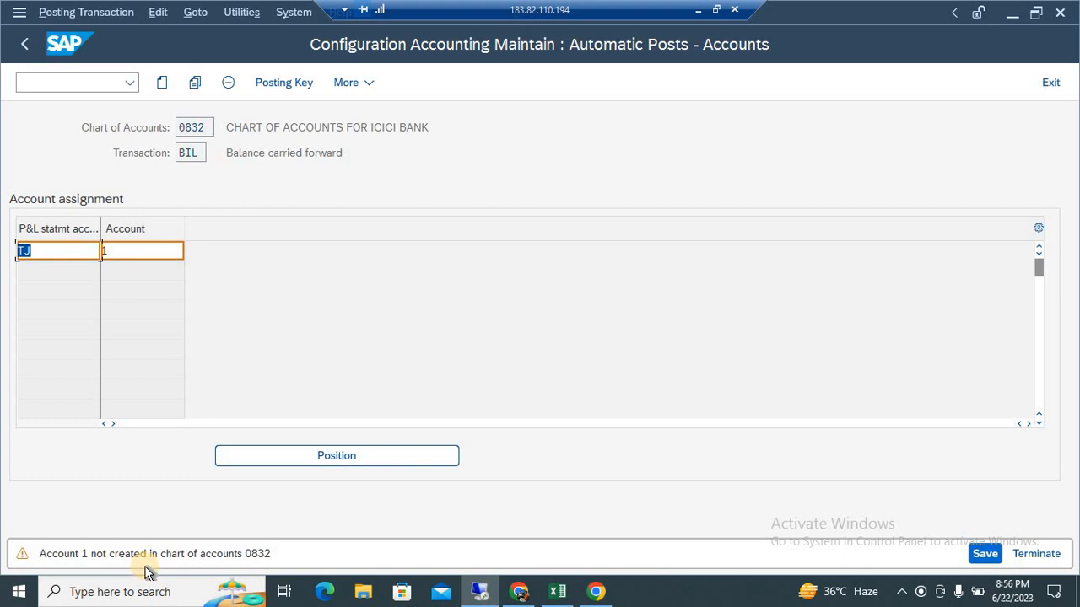
key(Return)
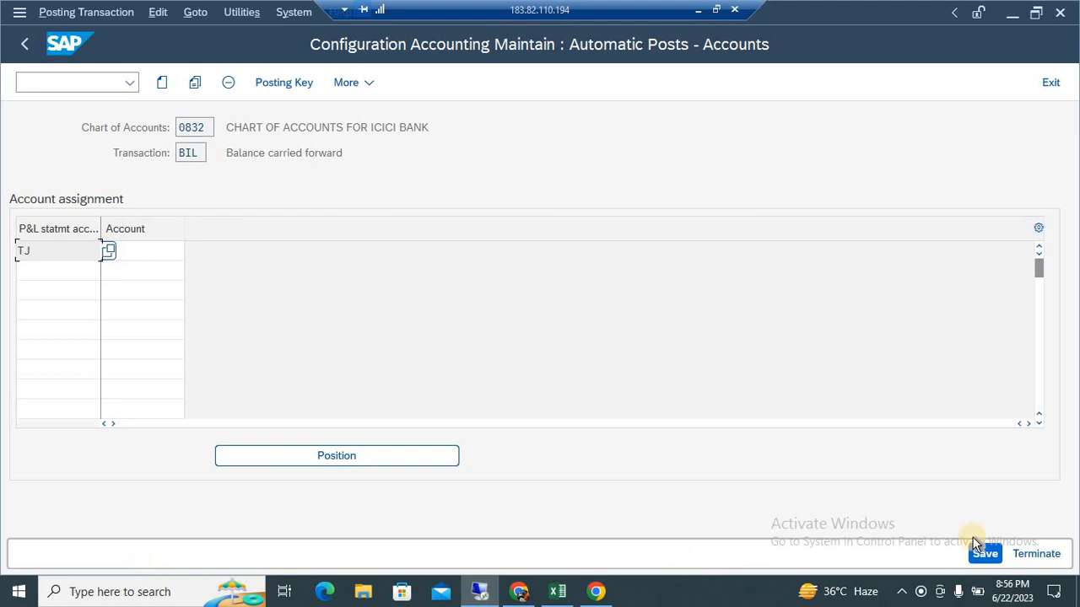
click(986, 554)
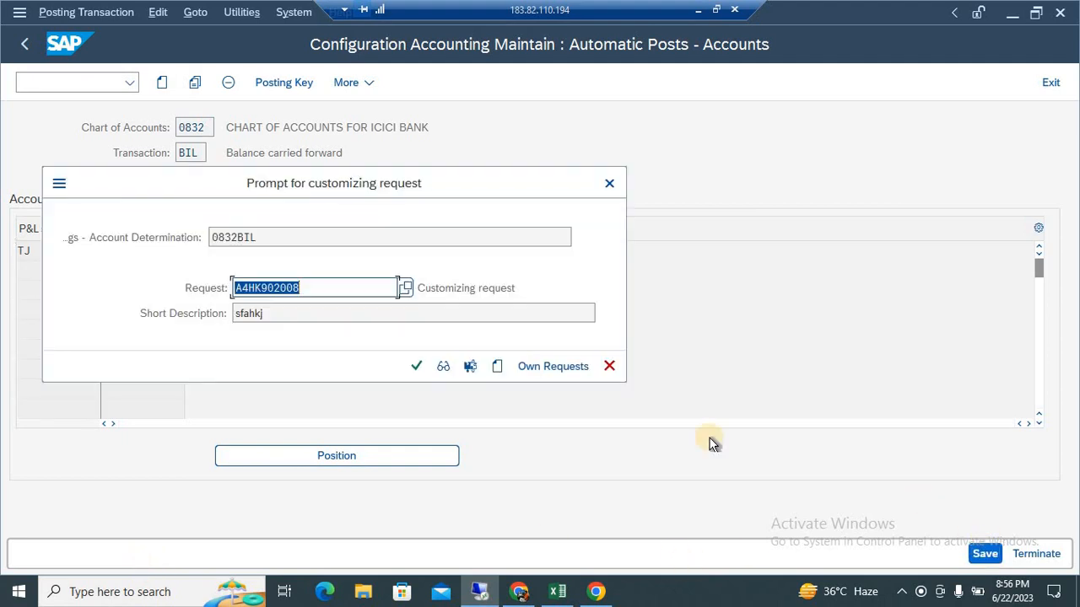
click(415, 367)
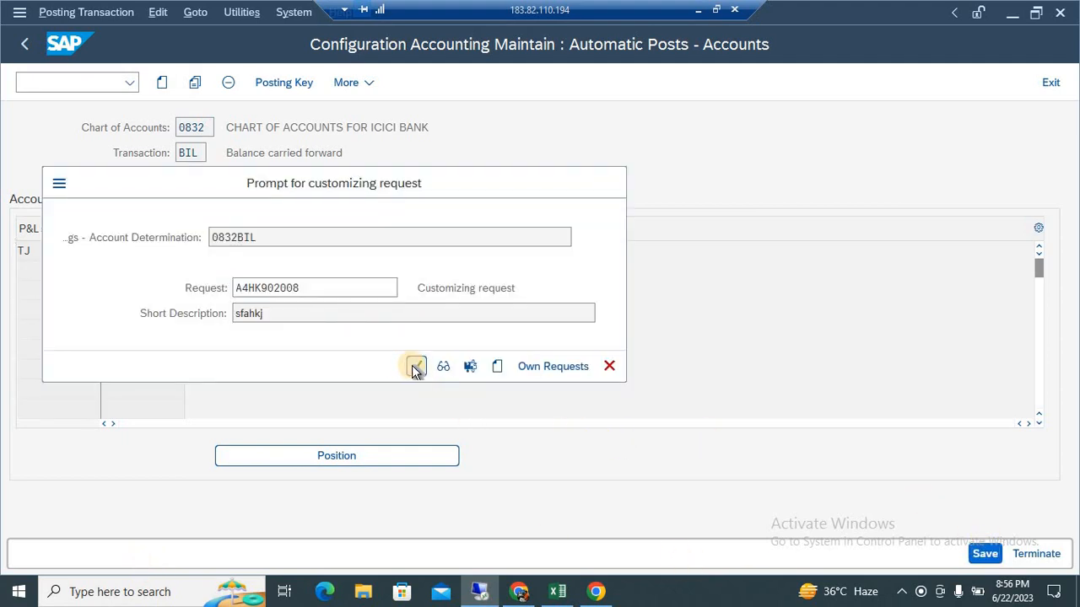
Check the saved P&L statement account type and account entries for chart 0832, and return to the Display IMG structure.
click(132, 247)
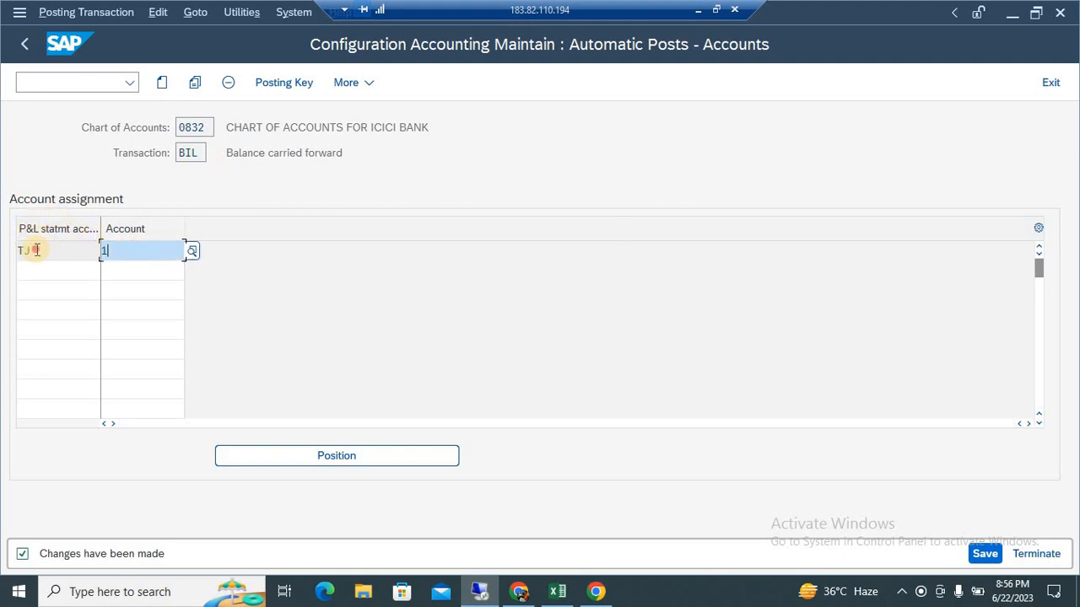
drag(33, 251, 4, 270)
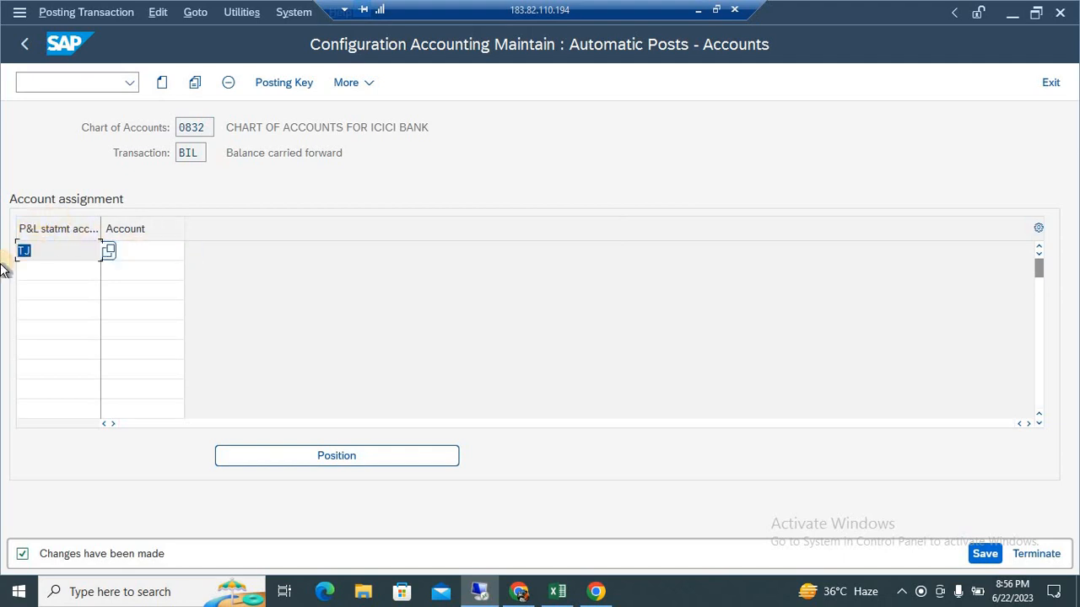
click(156, 251)
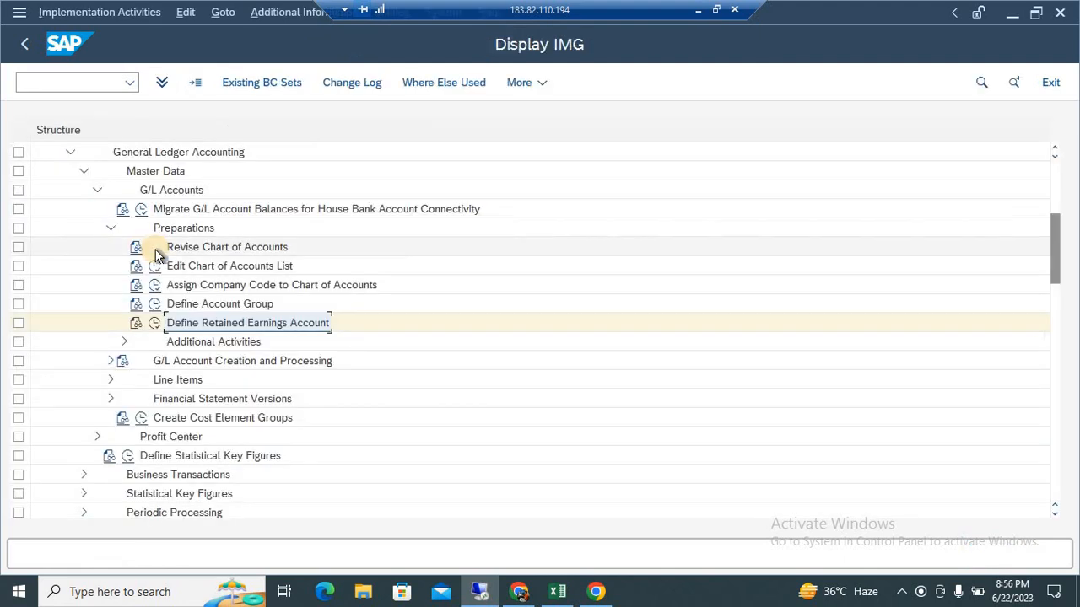
Switch to the SAP study materials workbook in Excel and go to the Define Chart of Accounts topic under 2nd Class.
key(alt+Tab)
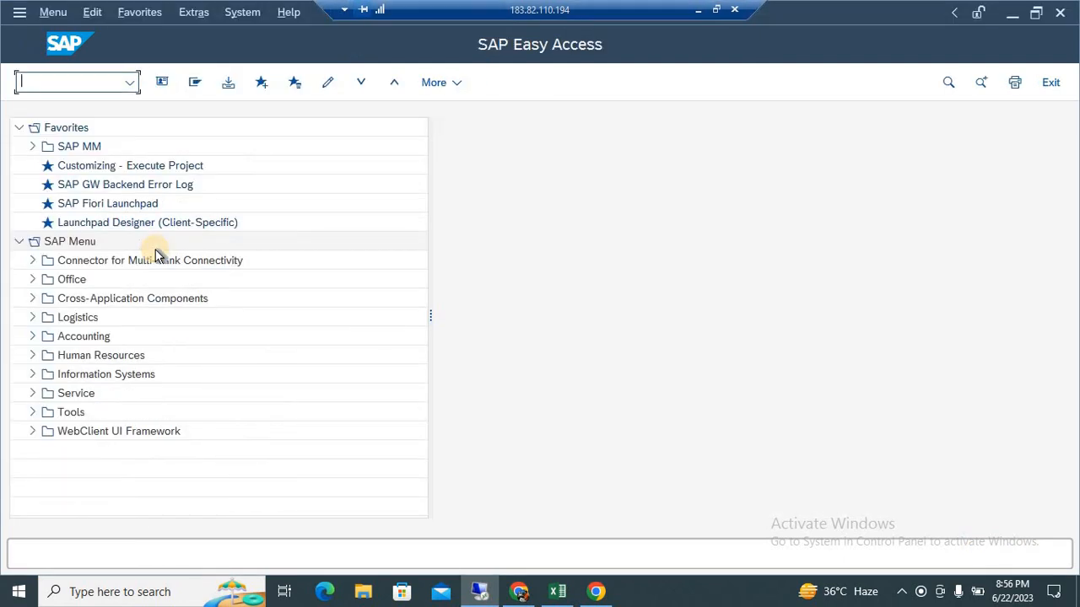
key(alt+Tab)
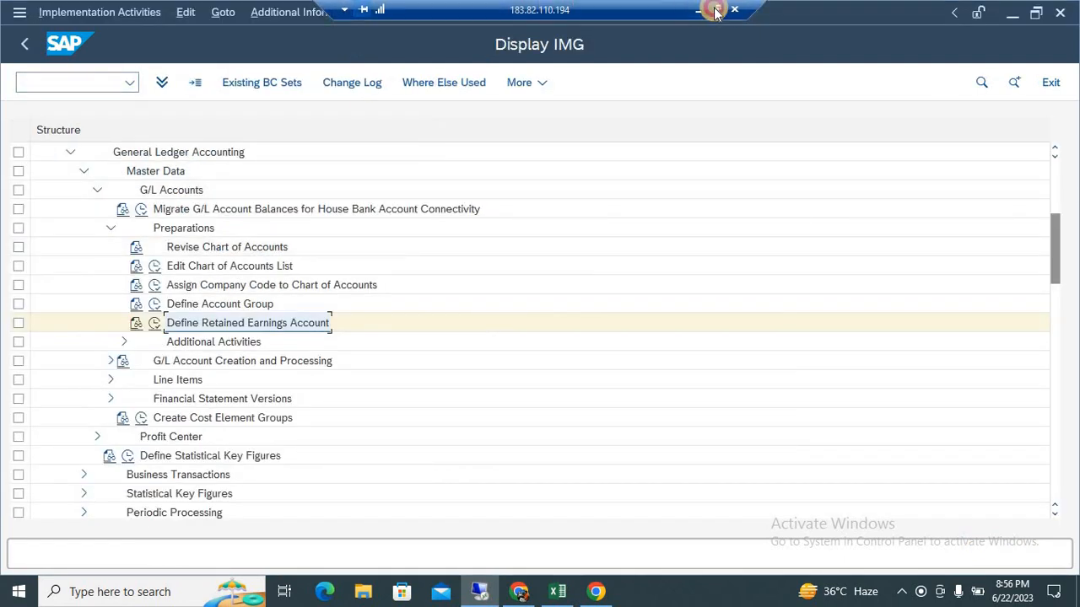
click(716, 10)
key(alt+Tab)
key(Up)
key(Up)
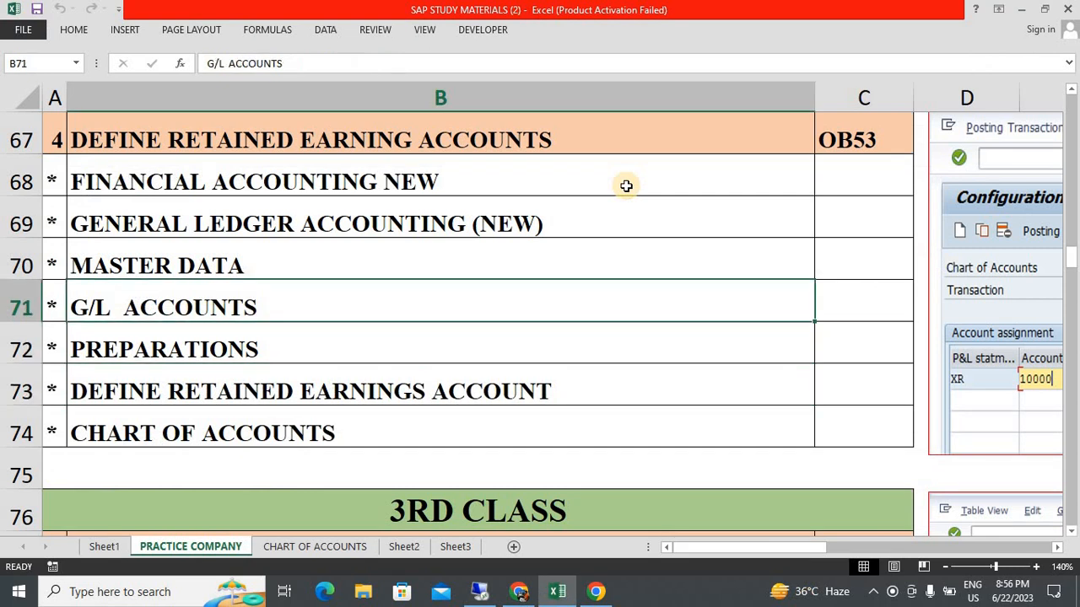
key(Left)
key(Up)
key(Up)
key(Up)
key(Up)
key(Up)
key(Up)
key(Up)
key(Up)
key(Up)
key(Up)
key(Up)
key(Up)
key(Up)
key(Up)
key(Up)
key(Up)
key(Up)
key(Up)
key(Up)
key(Up)
key(Up)
key(Up)
key(Up)
key(Up)
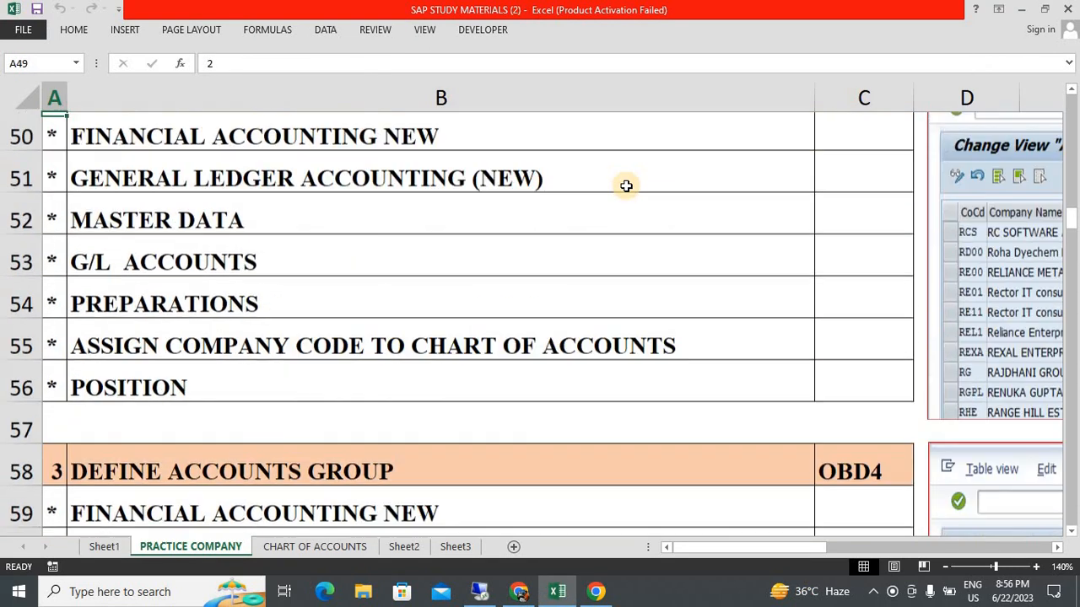
key(Up)
key(Down)
key(Down)
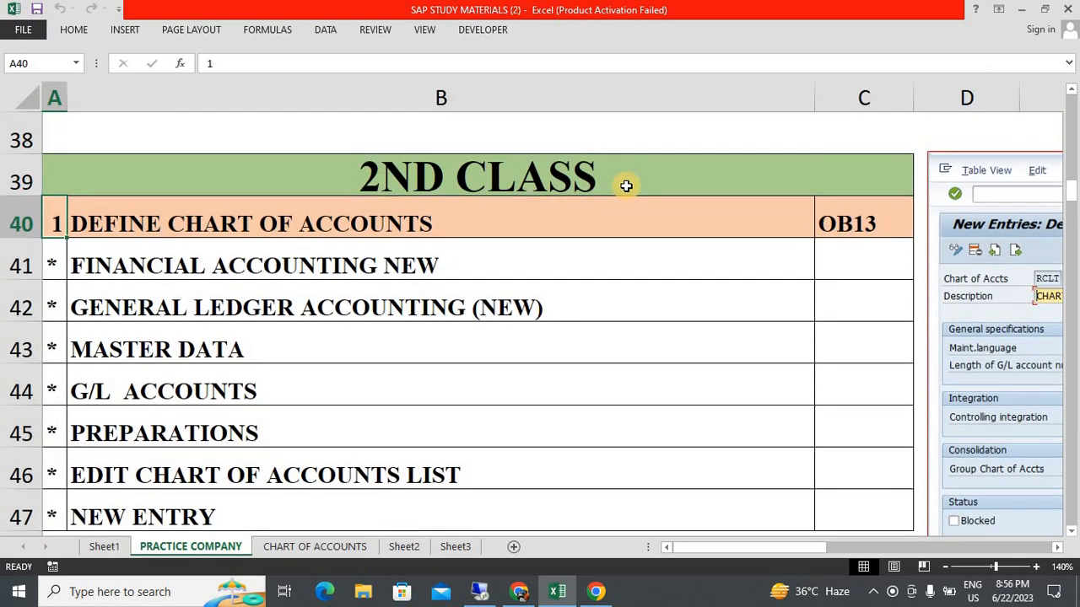
Highlight the Define Chart of Accounts (OB13) block and the block for assigning the COA to the company code (OB62).
key(ctrl+shift+Down)
key(ctrl+shift+Right)
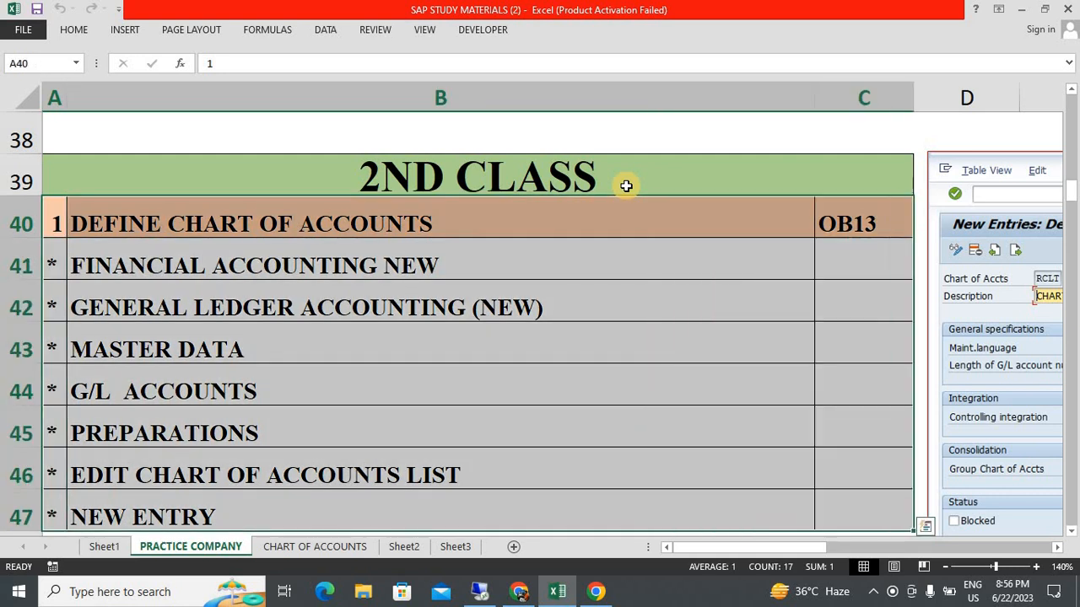
key(ctrl+Down)
key(ctrl+Down)
key(ctrl+shift+Down)
key(ctrl+shift+Right)
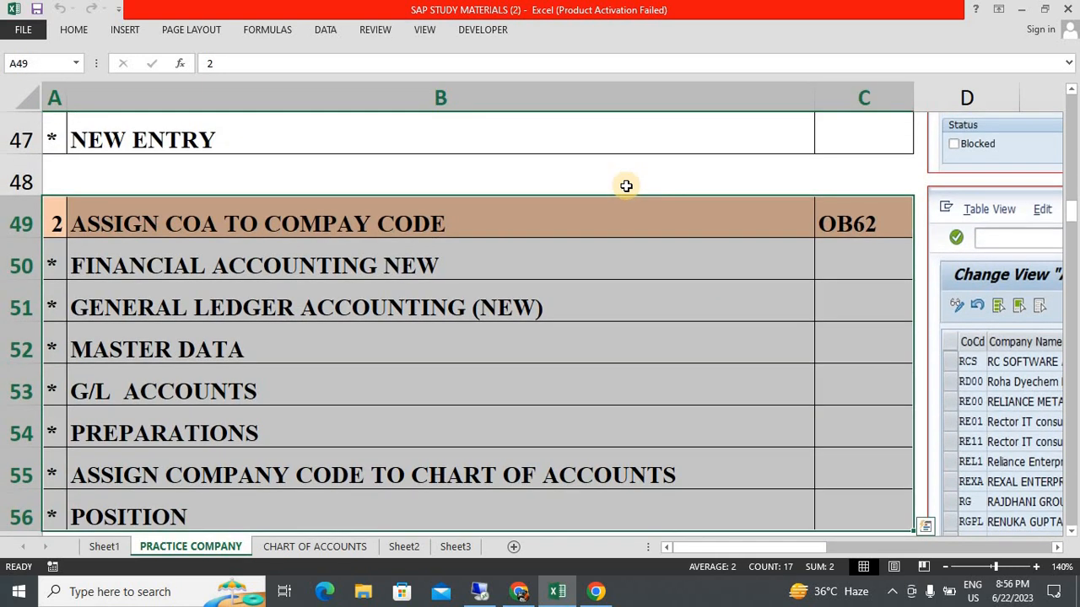
Highlight the Define Accounts Group (OBD4) block and the Define Retained Earning Accounts (OB53) block.
key(ctrl+Down)
key(ctrl+Down)
key(ctrl+shift+Down)
key(ctrl+shift+Right)
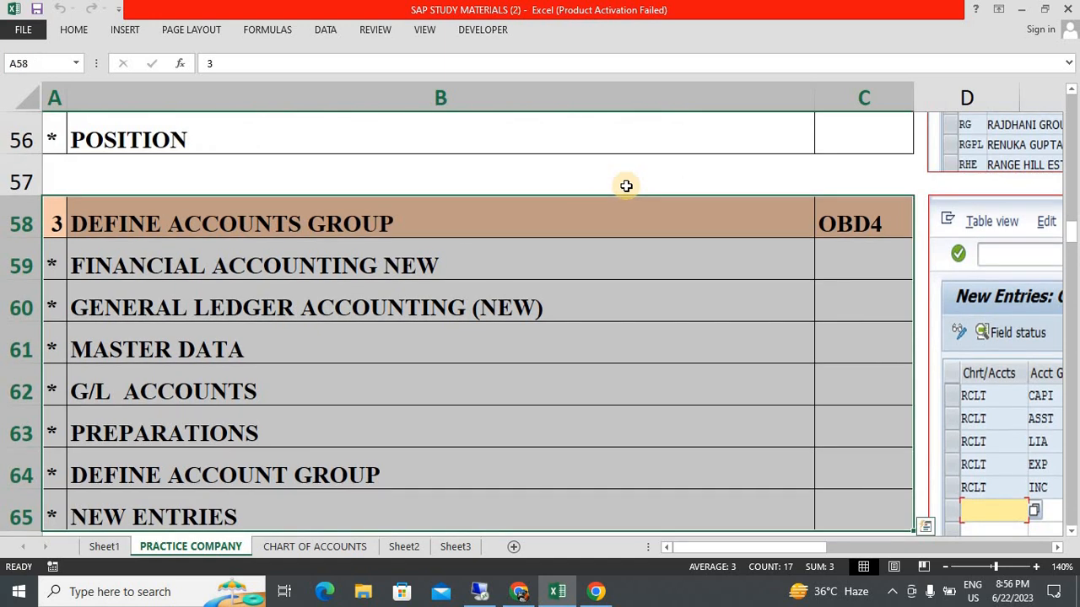
key(ctrl+Down)
key(ctrl+Down)
key(ctrl+shift+Down)
key(ctrl+shift+Right)
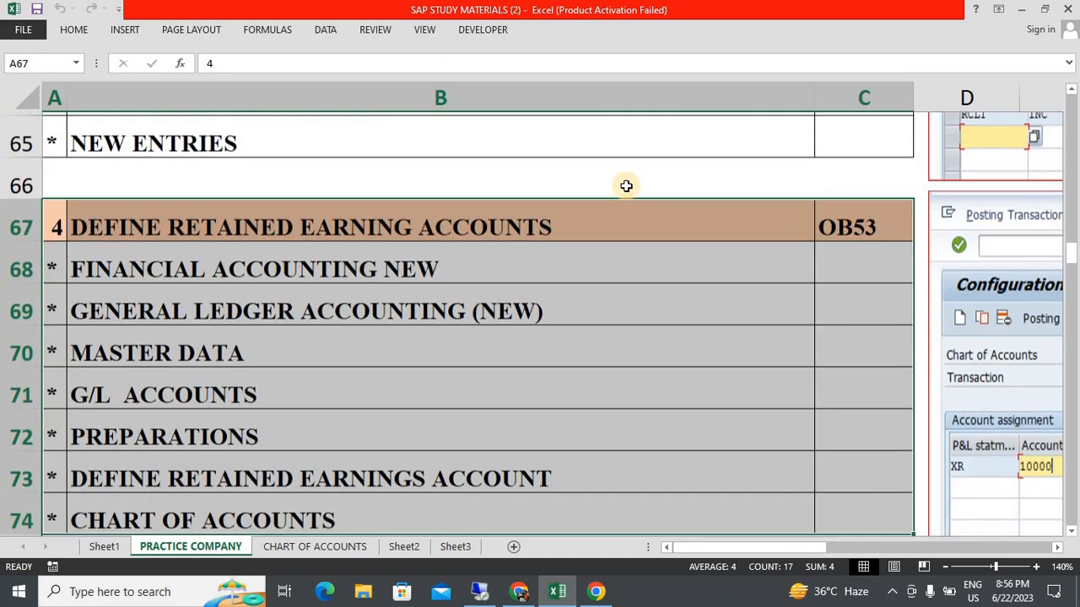
Look through the 3rd Class fiscal year variant topics and the start of the 4th Class posting period variant topic.
key(ctrl+Down)
key(ctrl+Down)
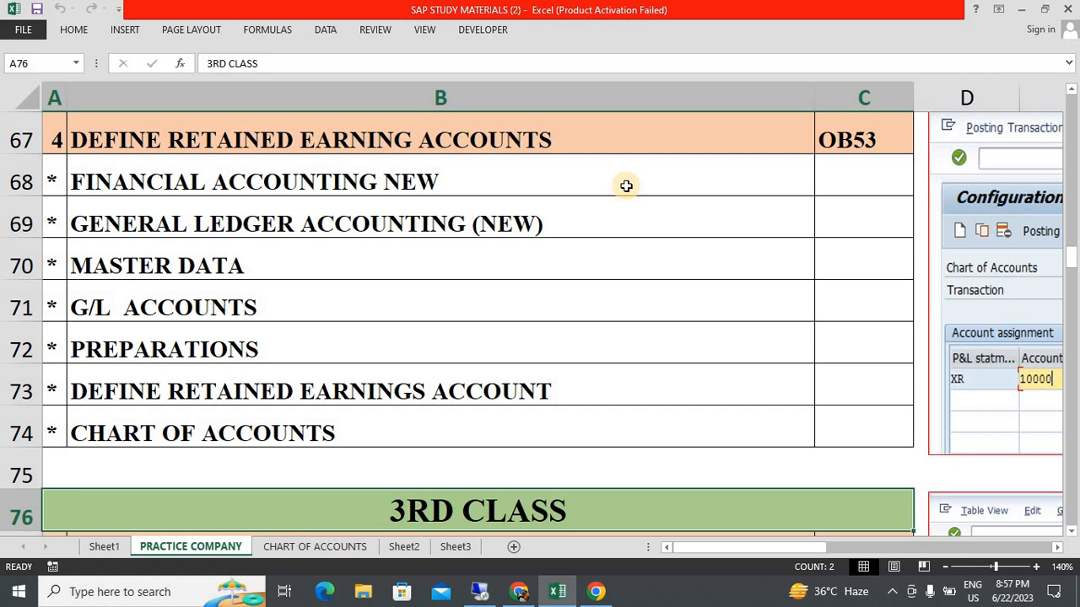
key(Down)
key(Down)
key(Down)
key(Down)
key(Down)
key(Down)
key(Down)
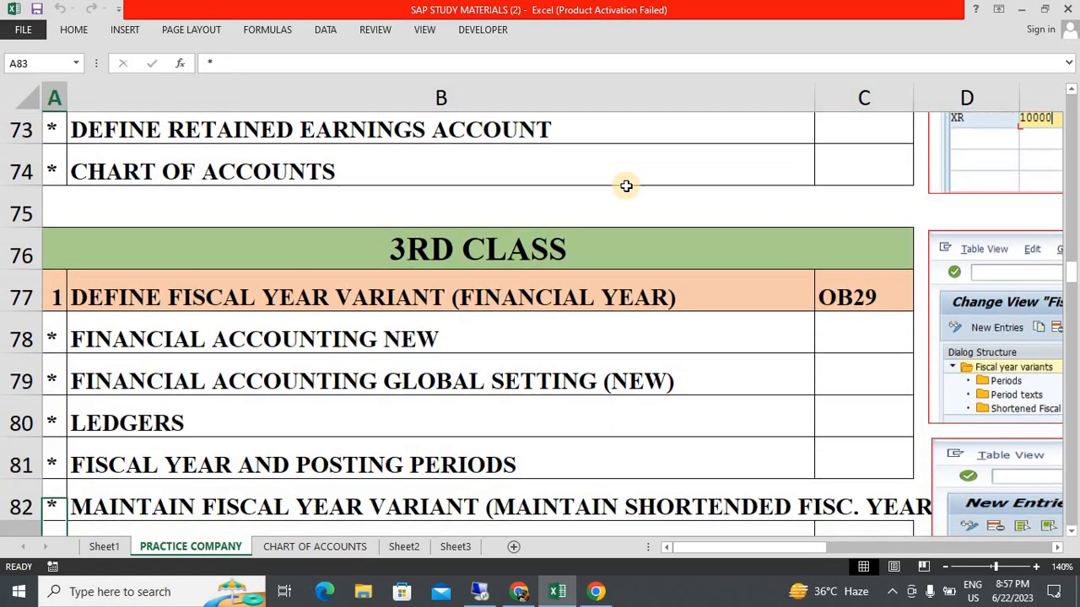
key(Down)
key(Down)
key(Down)
key(Down)
key(Down)
key(Down)
key(Down)
key(Down)
key(Down)
key(Down)
key(Down)
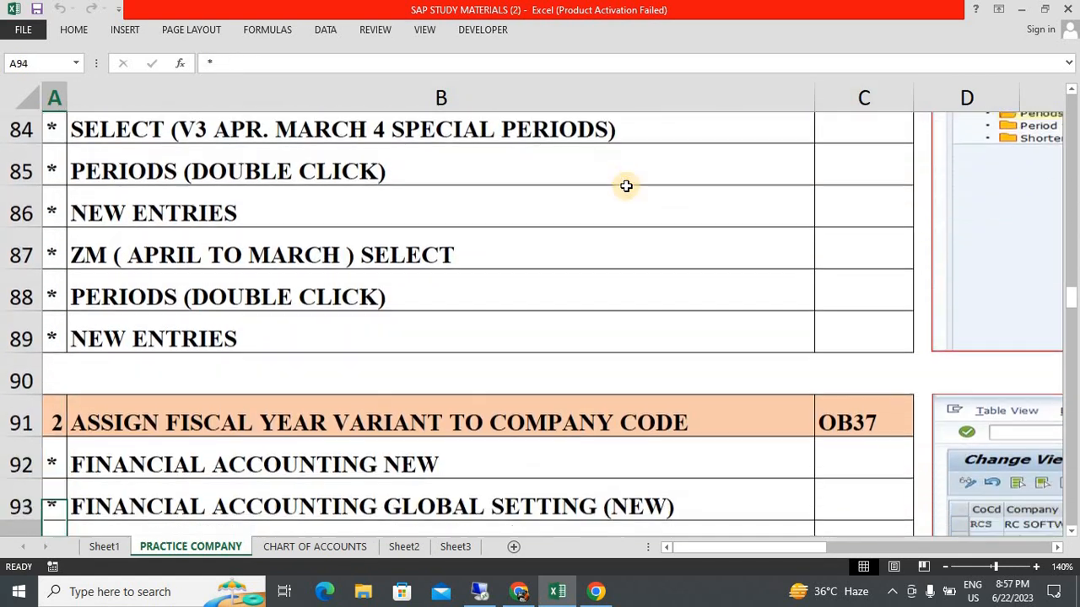
key(Down)
key(Down)
key(Down)
key(Down)
key(Down)
key(Down)
key(Down)
key(Down)
key(Down)
key(Down)
key(Down)
key(Down)
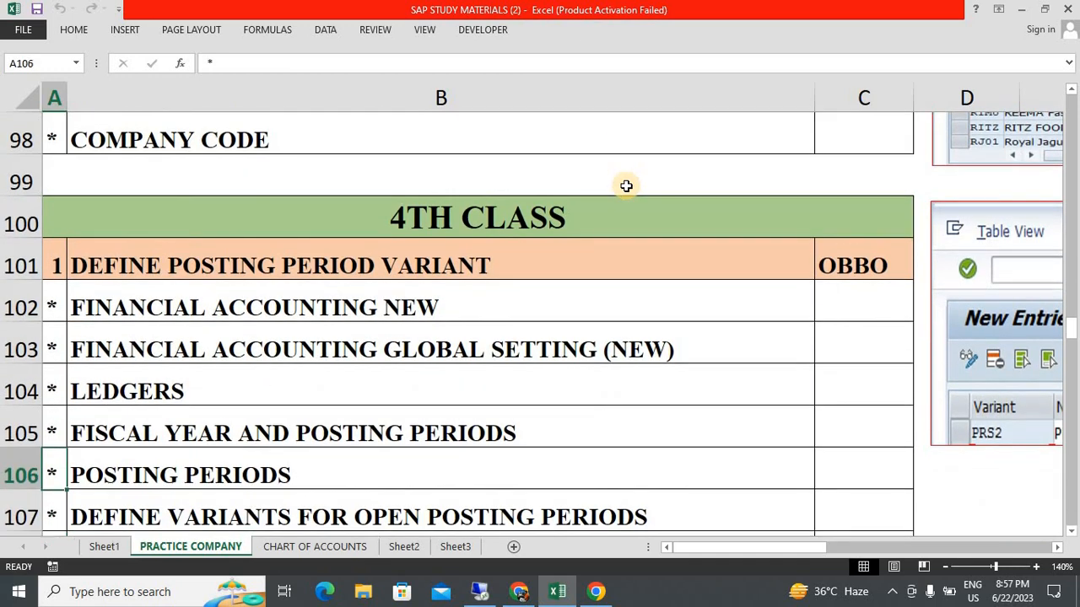
Go back to the Define Accounts Group topic and highlight its configuration path lines, starting at Financial Accounting New.
key(Up)
key(Up)
key(Up)
key(Up)
key(Up)
key(Up)
key(Up)
key(Up)
key(Up)
key(Up)
key(Up)
key(Up)
key(Up)
key(Up)
key(Up)
key(Up)
key(Up)
key(Up)
key(Up)
key(Up)
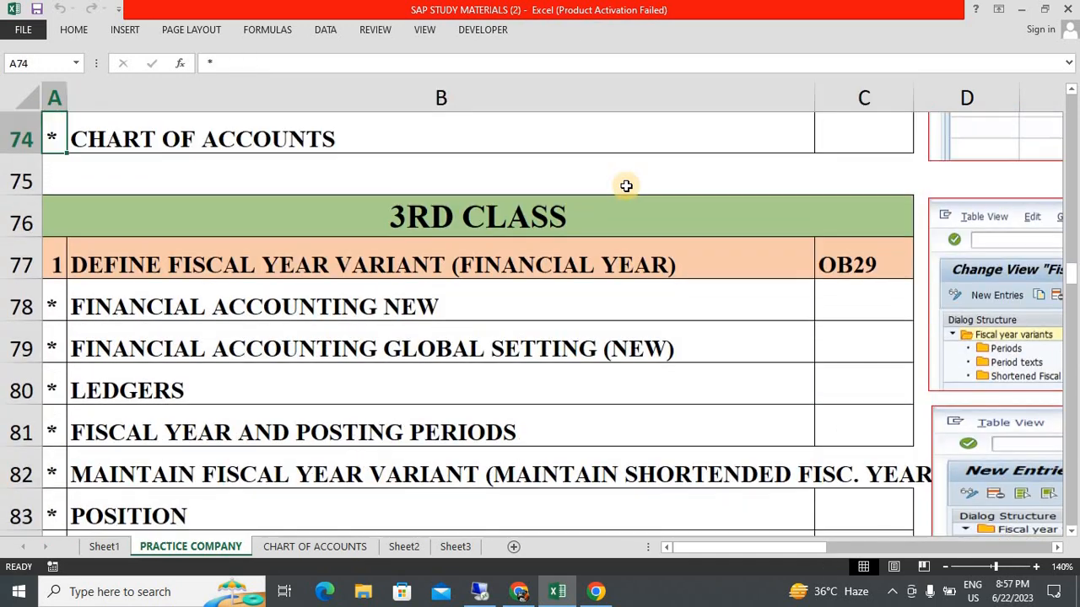
key(Up)
key(Up)
key(Up)
key(Up)
key(Up)
key(Up)
key(Up)
key(Up)
key(Up)
key(Up)
key(Up)
key(Up)
key(Up)
key(Up)
key(Up)
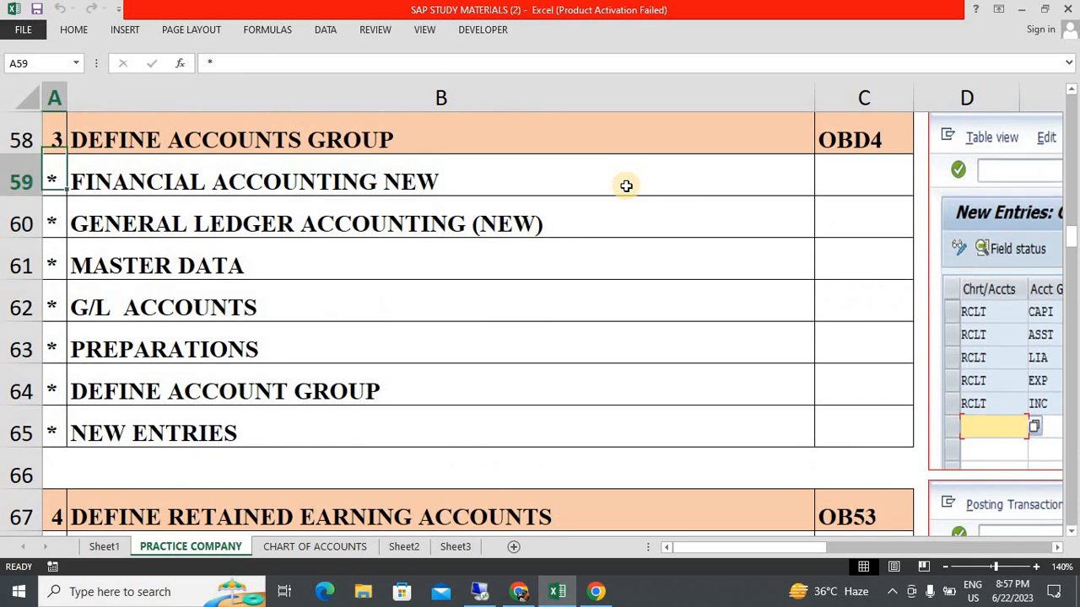
key(Down)
key(Up)
key(Right)
key(Down)
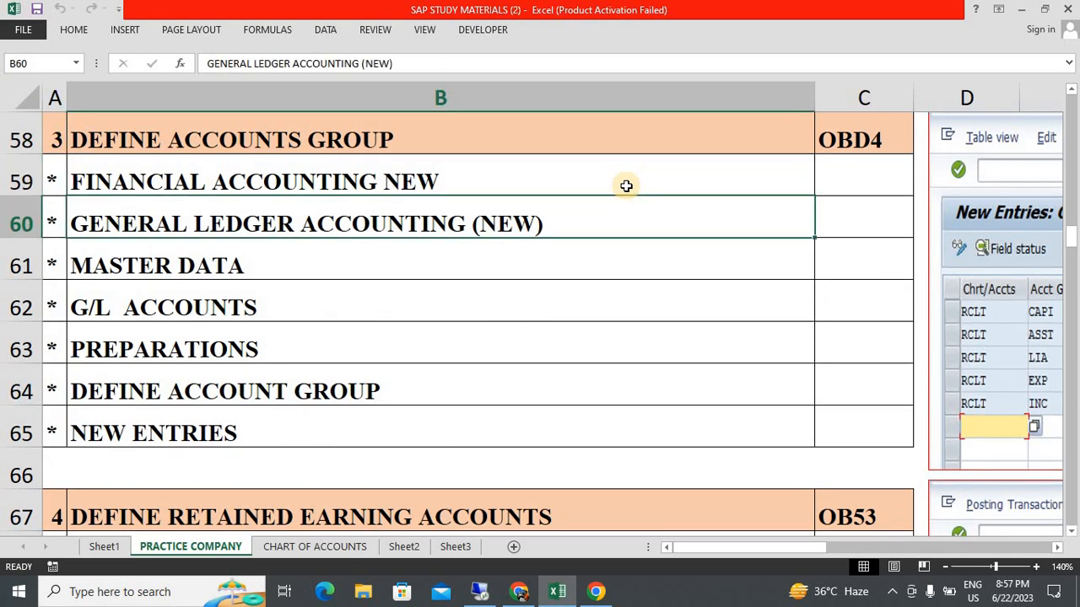
key(Up)
key(shift+Down)
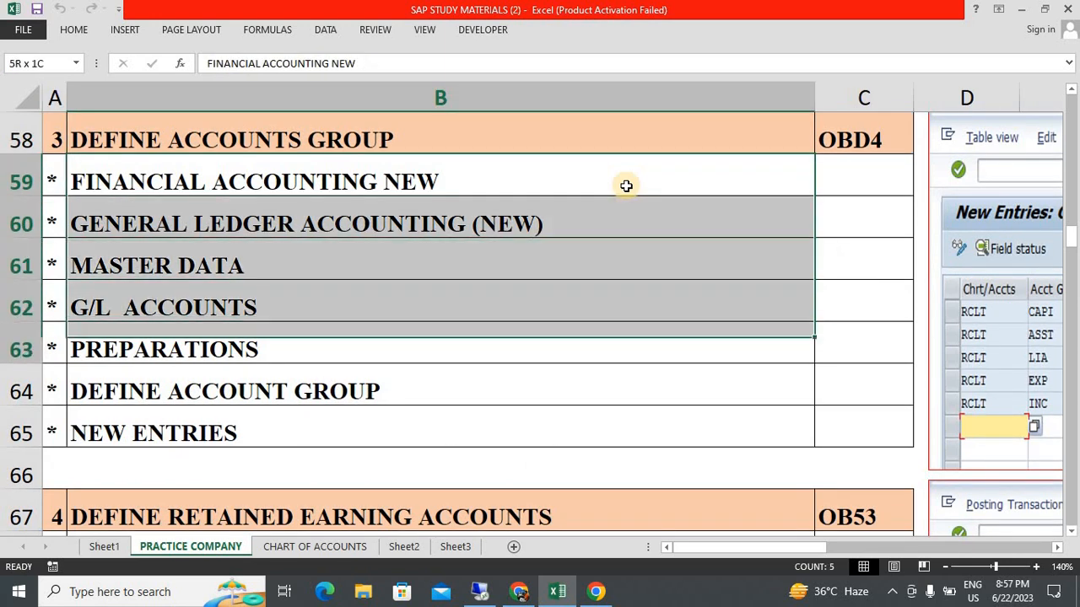
key(shift+Down)
key(shift+Down)
key(shift+Up)
key(shift+Up)
key(shift+Up)
key(shift+Up)
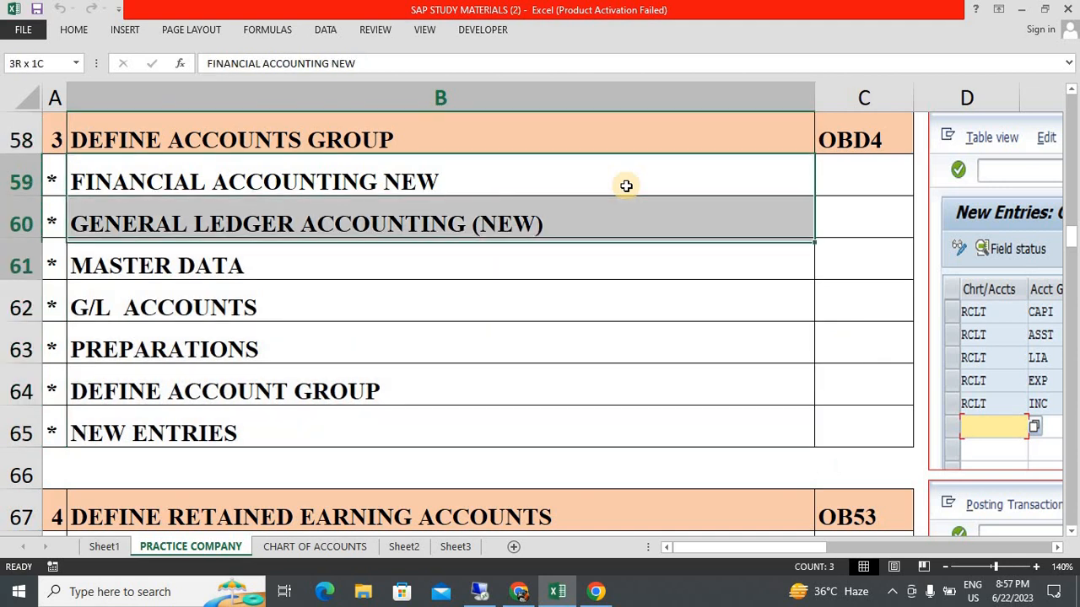
key(shift+Down)
click(626, 185)
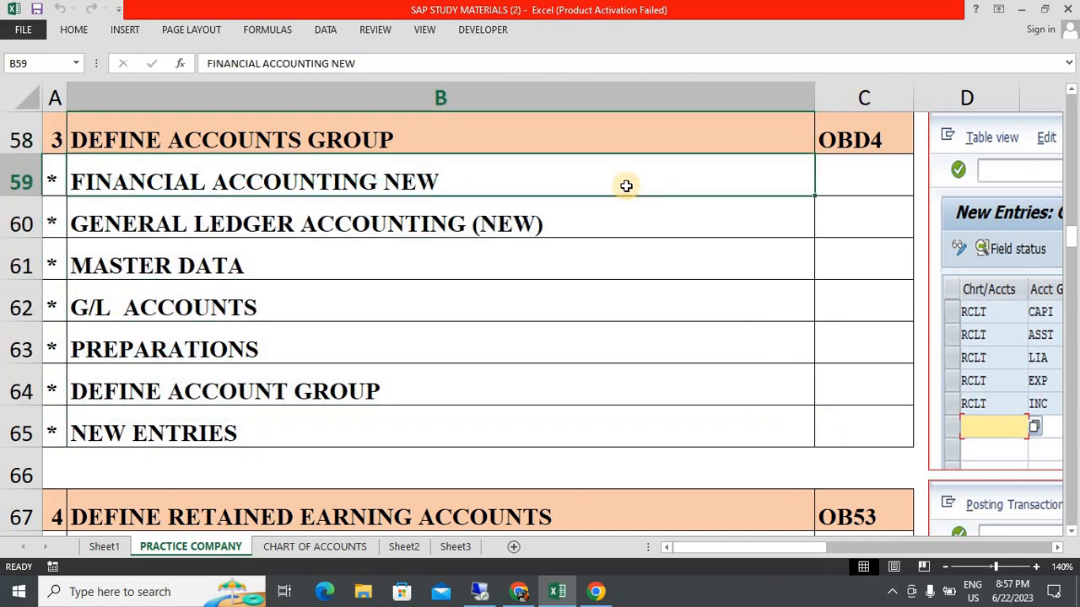
key(shift+Down)
key(shift+Down)
key(shift+Down)
key(shift+Down)
key(shift+Down)
key(shift+Down)
key(Up)
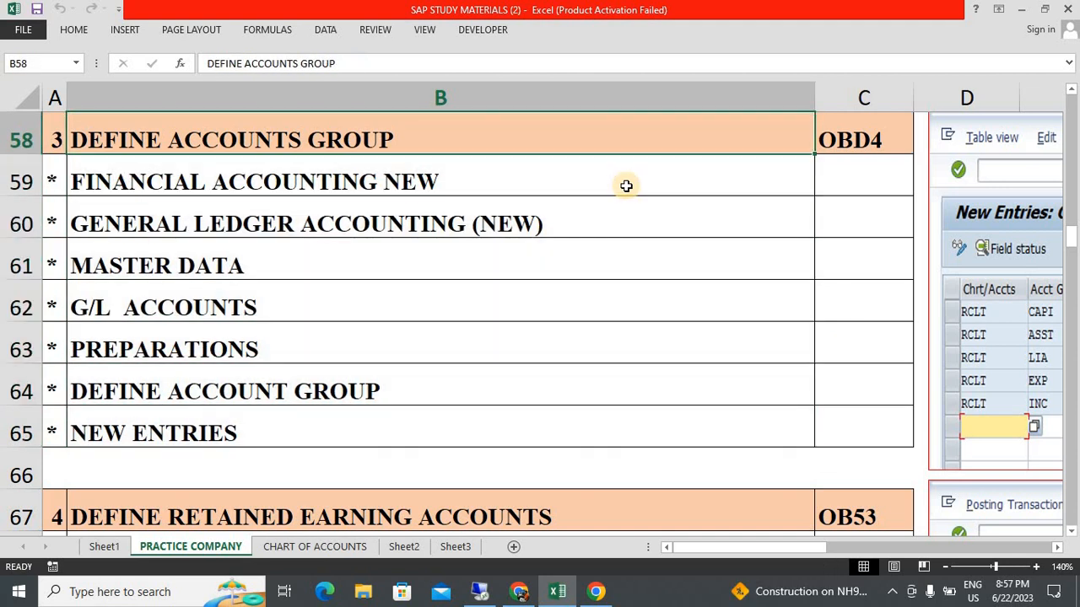
Return to the Define Chart of Accounts topic under 2nd Class and select its G/L Accounts line.
key(Right)
key(Right)
key(Right)
key(Right)
key(ctrl+Left)
key(ctrl+Left)
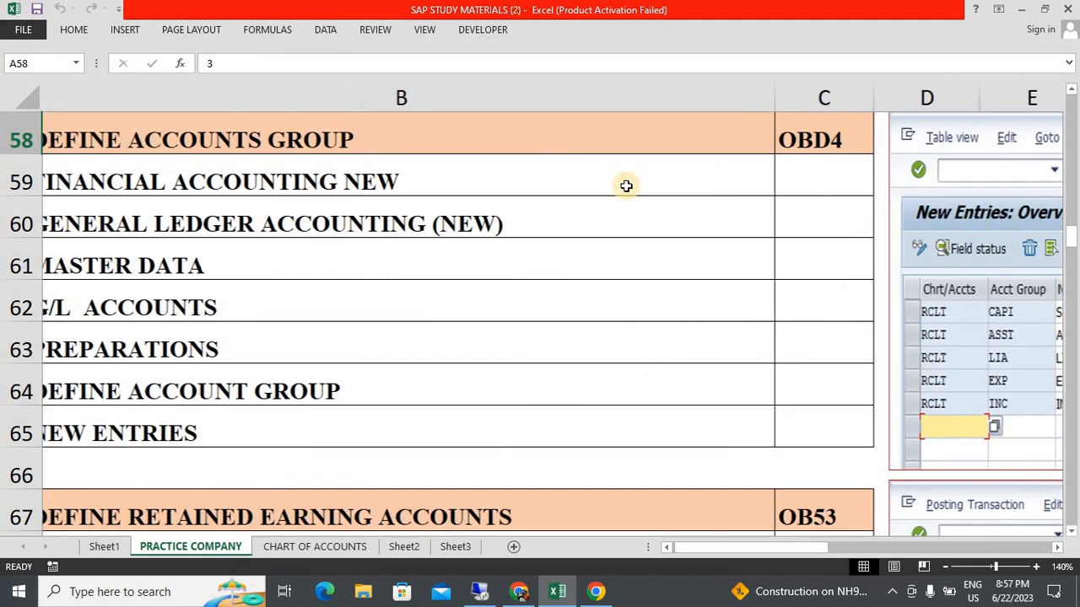
key(ctrl+Up)
key(ctrl+Up)
key(ctrl+Up)
key(ctrl+Up)
key(Up)
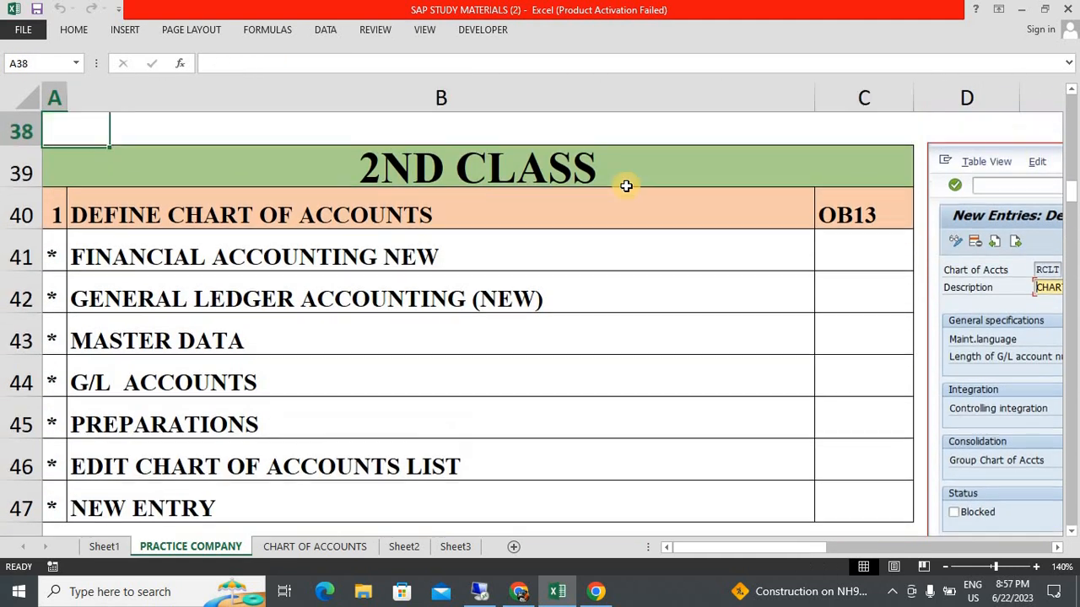
key(Down)
key(Down)
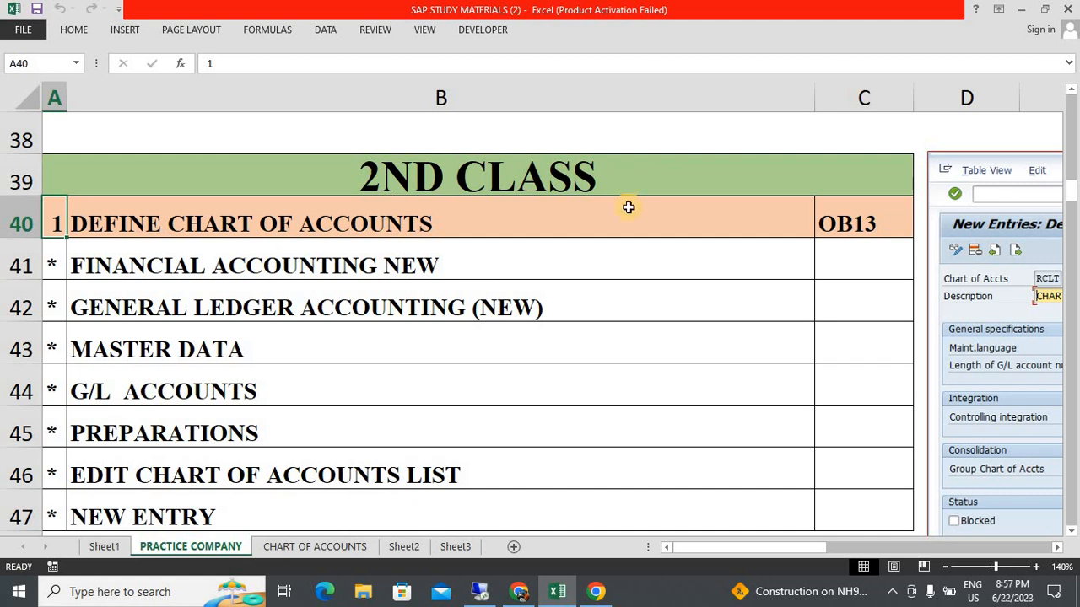
click(636, 374)
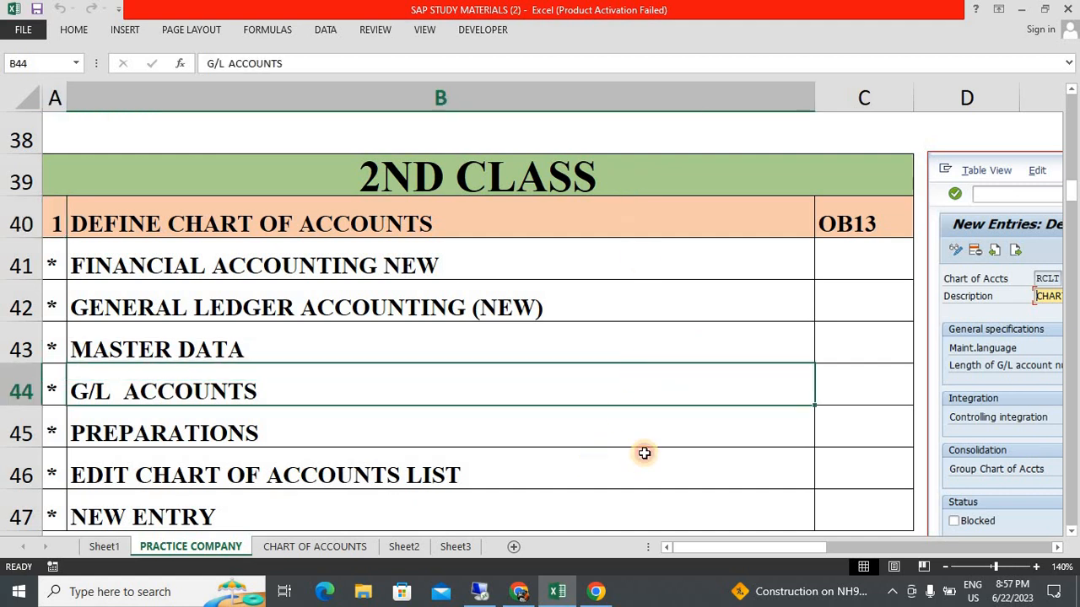